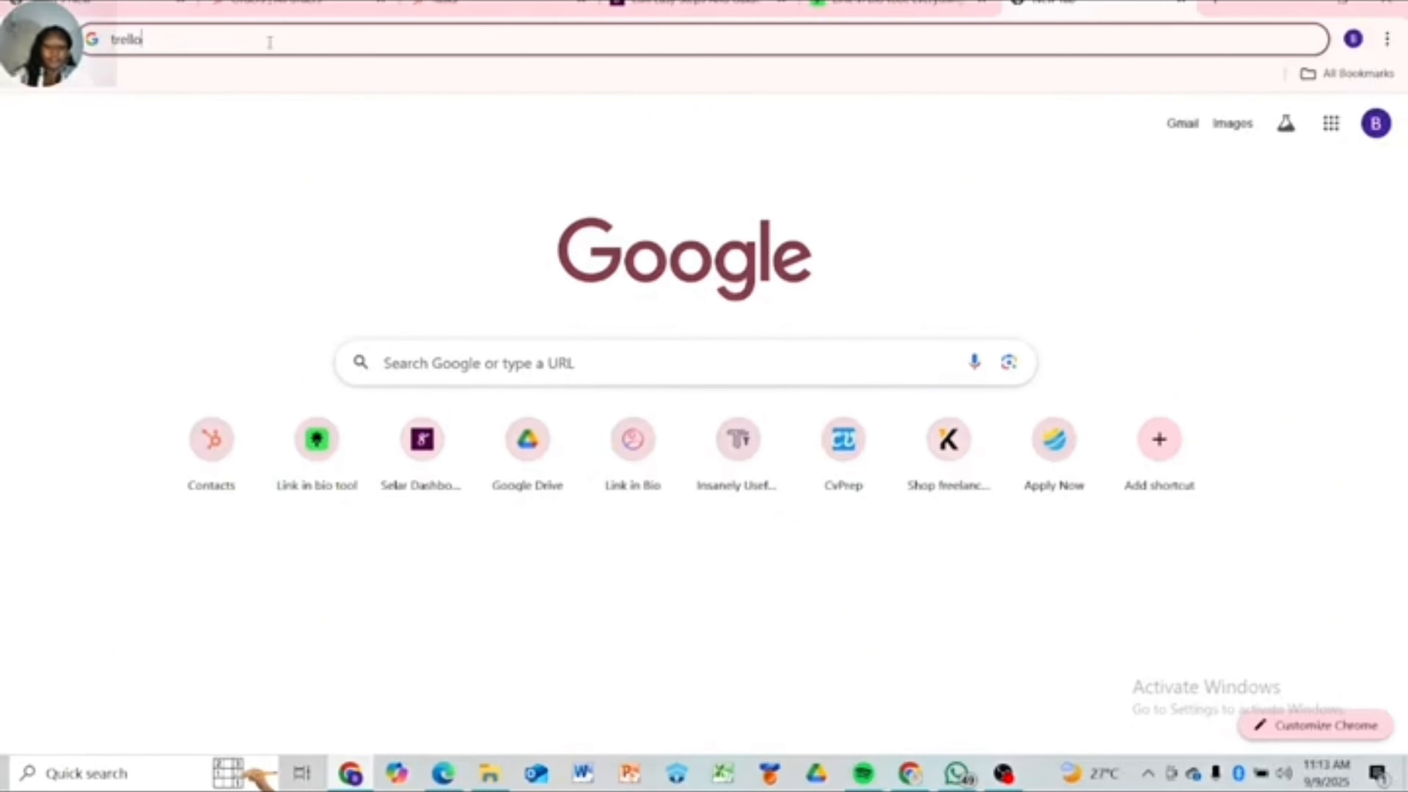
Search for trello.com login and open the official Trello website.
{"action": "type", "text": ".co"}
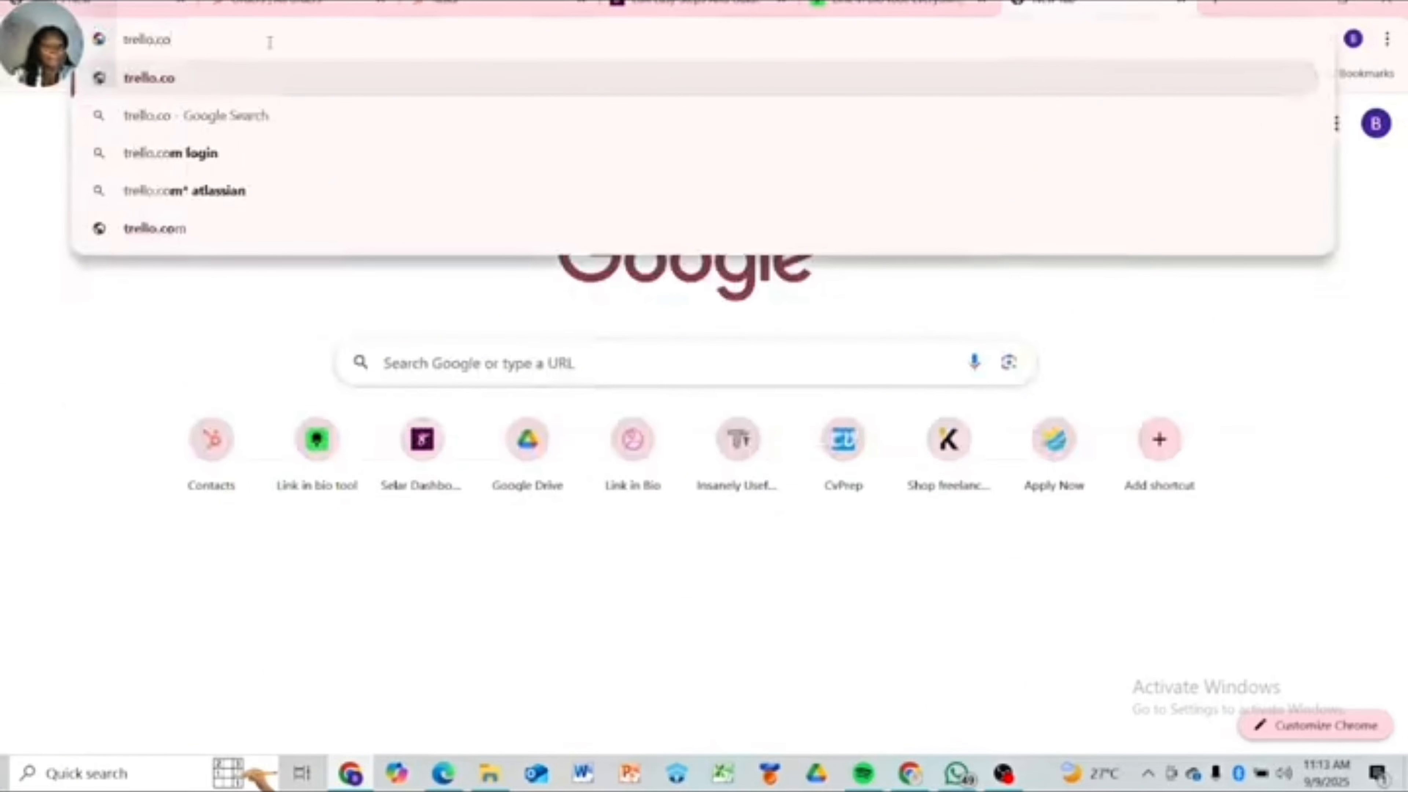
{"action": "type", "text": "m"}
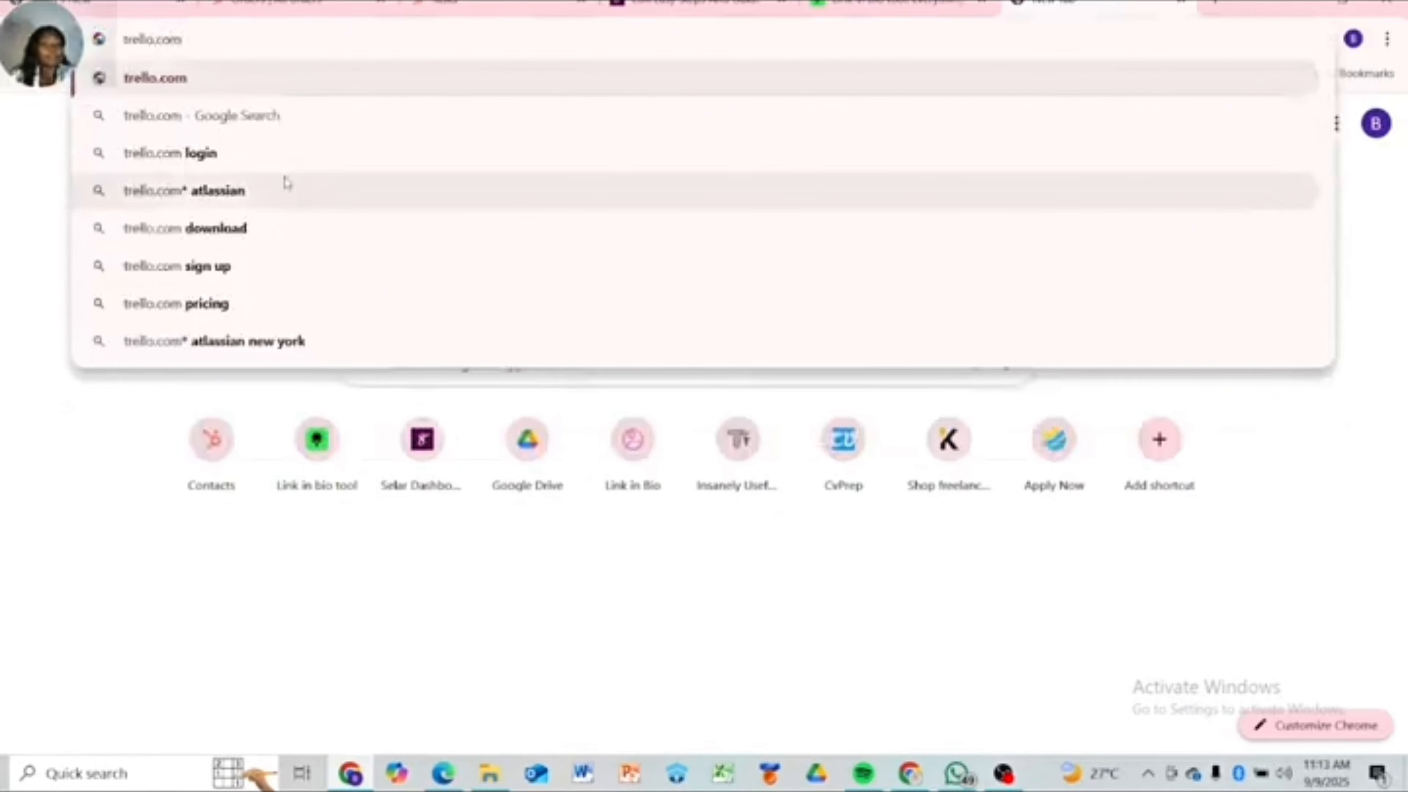
{"action": "left_click", "coordinate": [265, 155]}
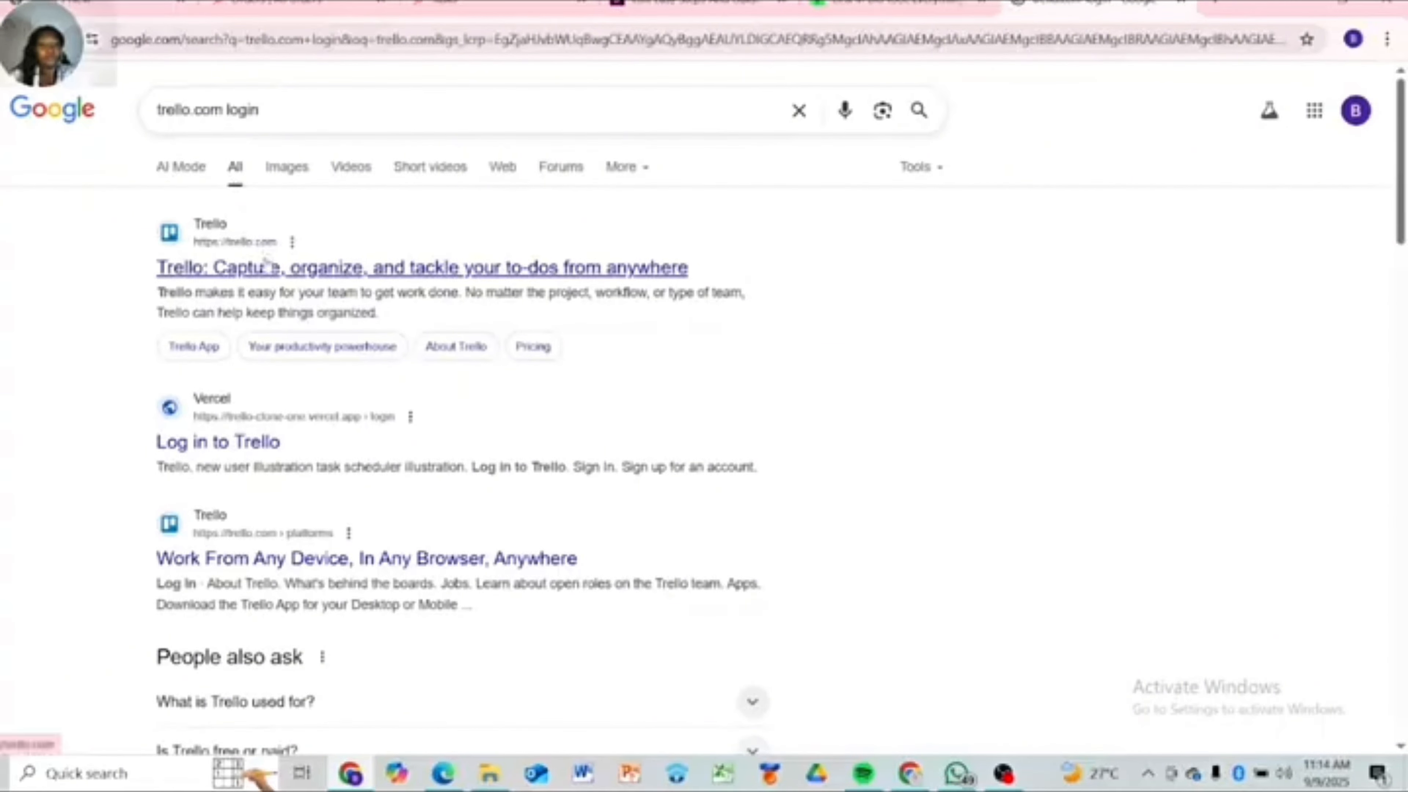
{"action": "left_click", "coordinate": [265, 265]}
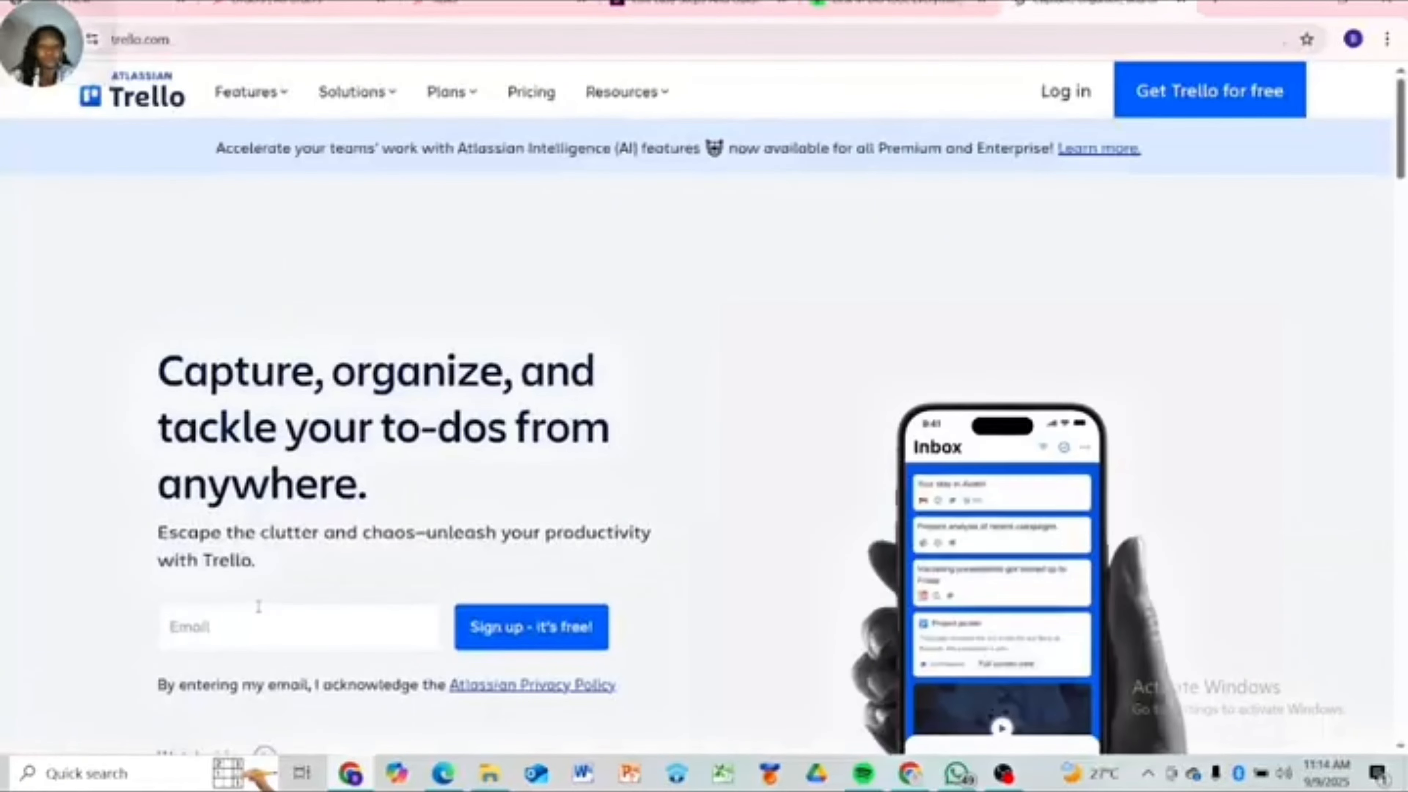
Sign up for a free Trello account with the saved e-mail address.
{"action": "left_click", "coordinate": [361, 624]}
{"action": "left_click", "coordinate": [355, 681]}
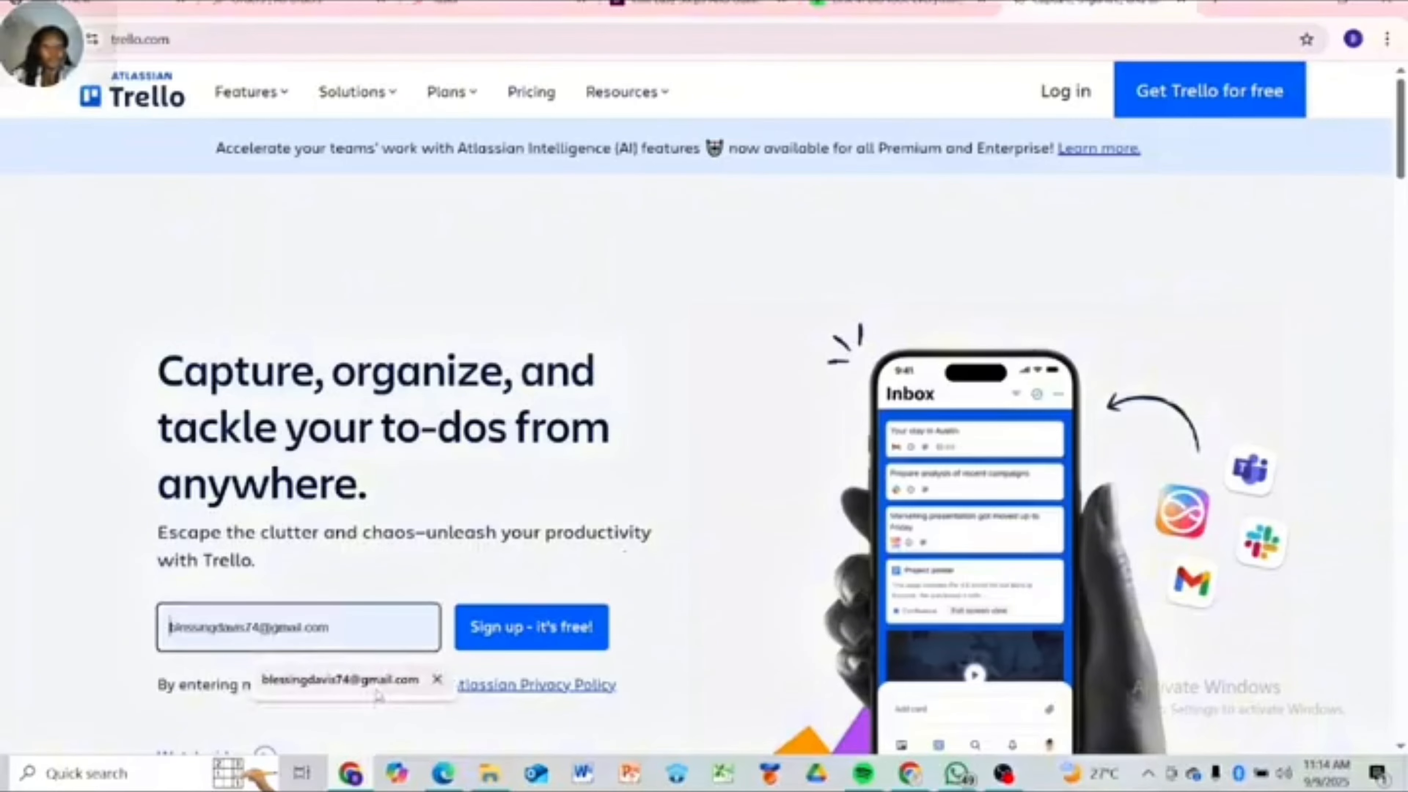
{"action": "left_click", "coordinate": [535, 633]}
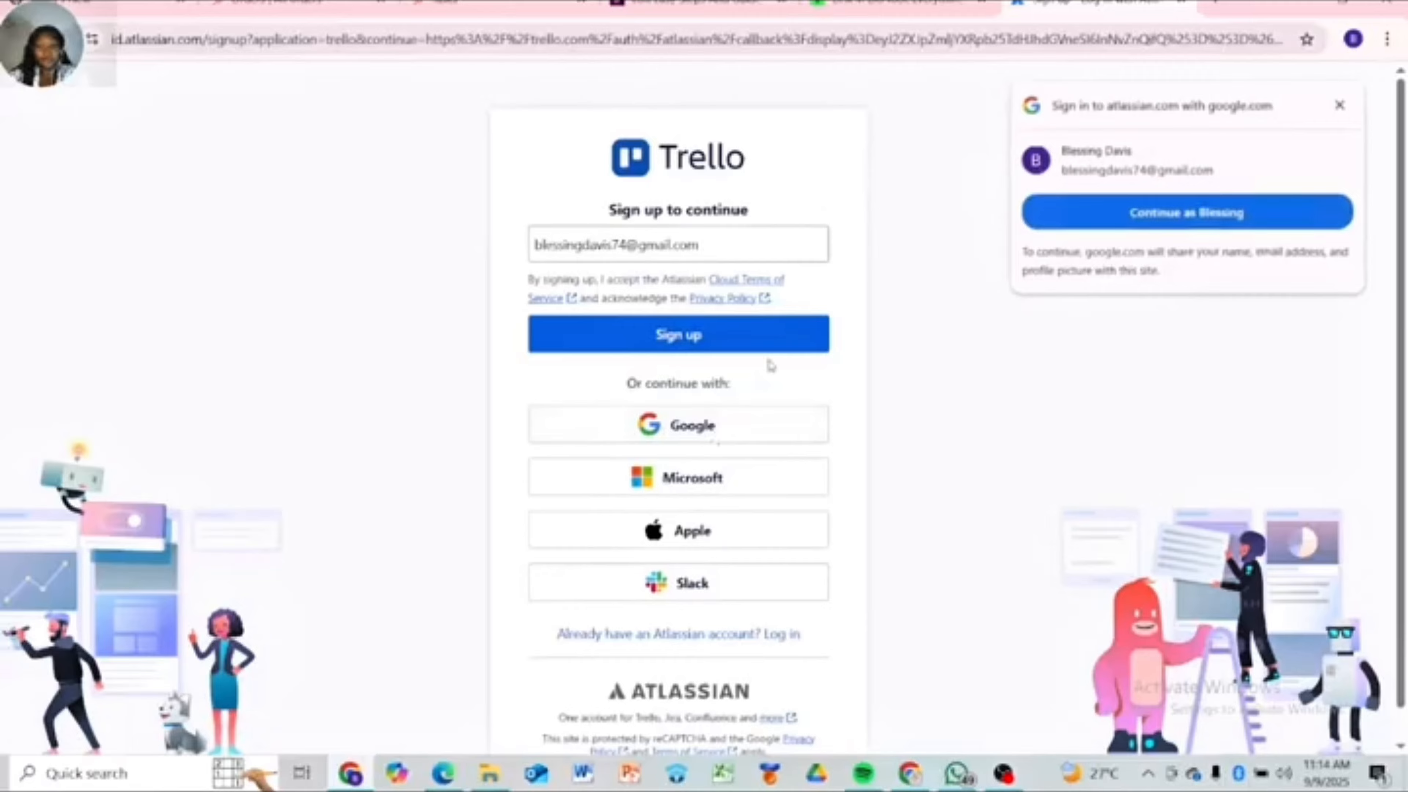
{"action": "left_click", "coordinate": [731, 337]}
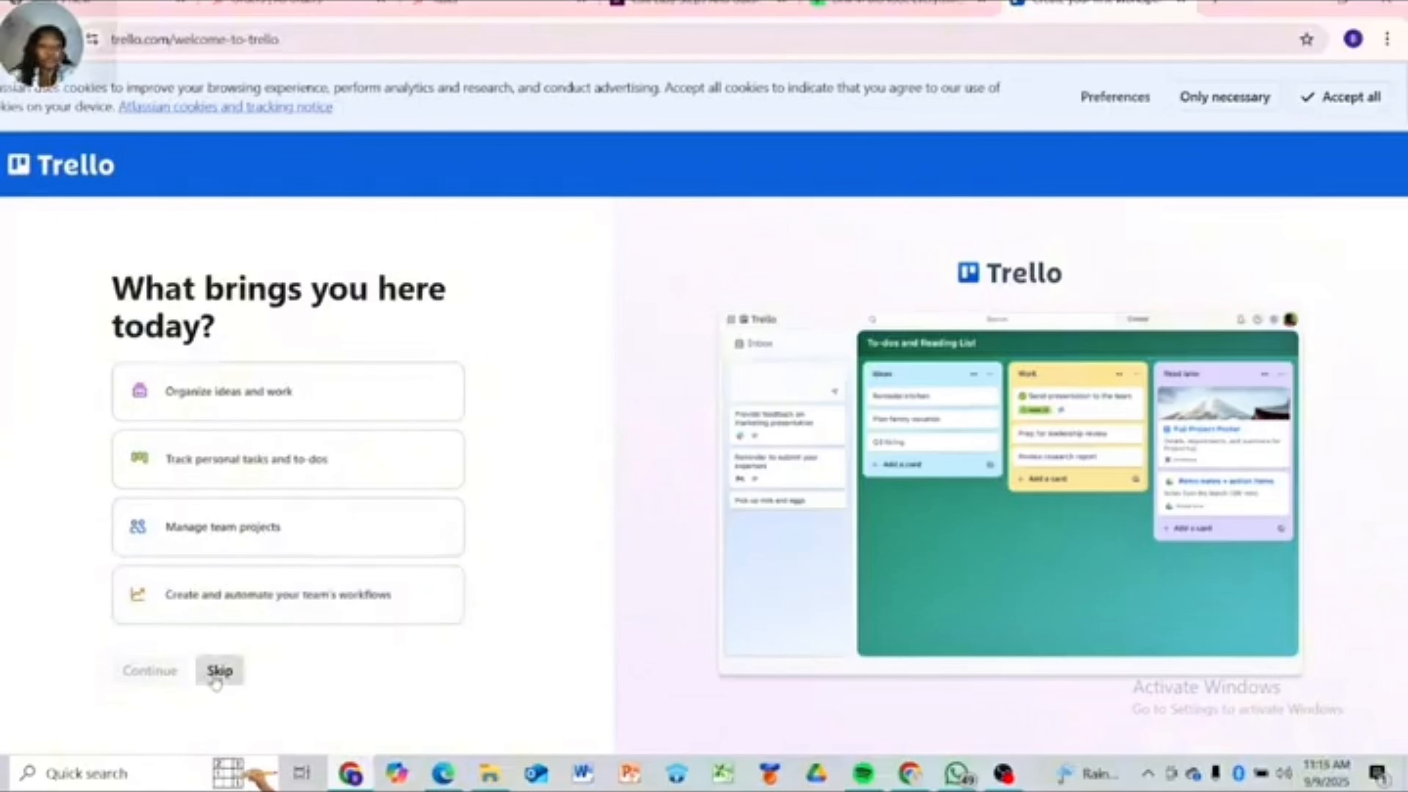
Skip the question about the purpose of use and continue through the Inbox and board welcome tour to its end.
{"action": "left_click", "coordinate": [217, 672]}
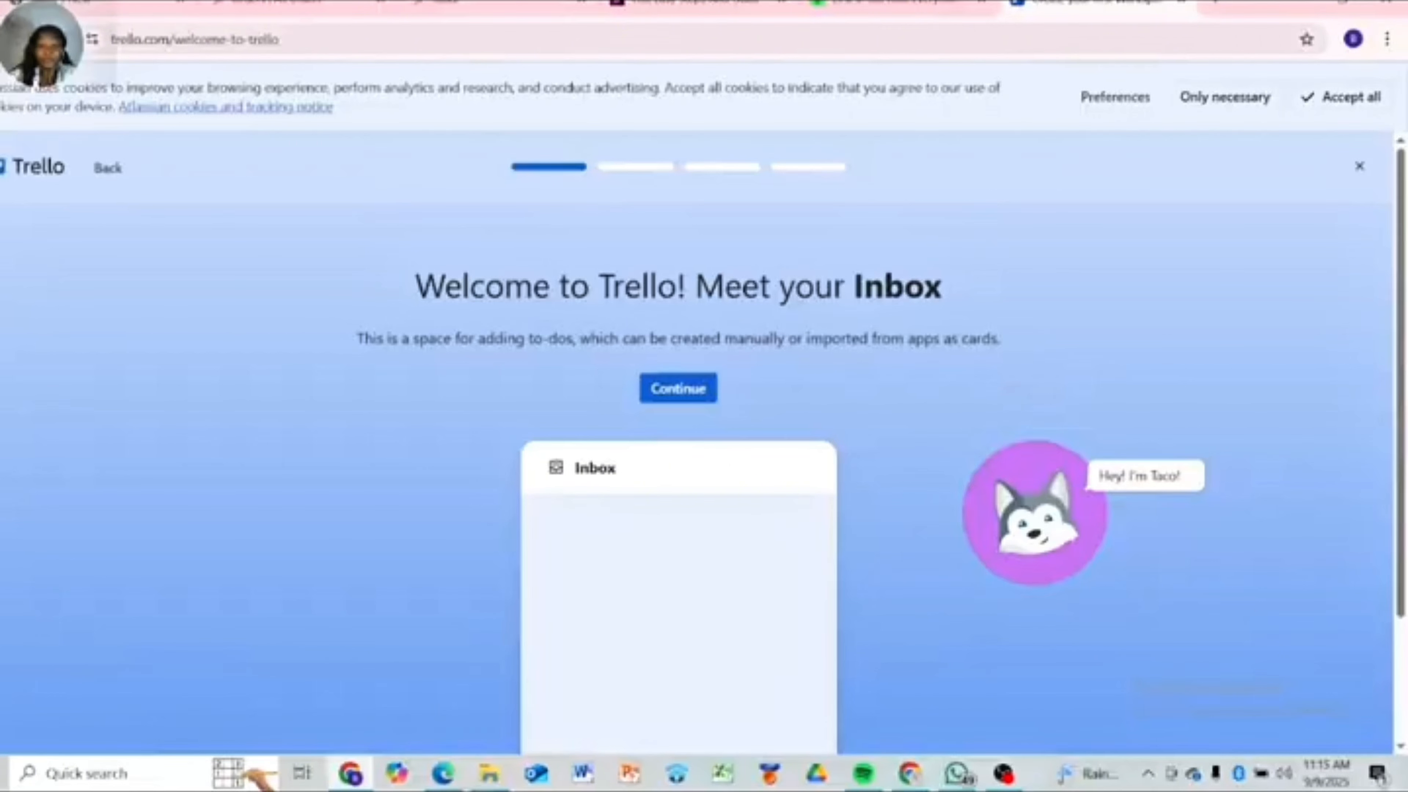
{"action": "left_click", "coordinate": [696, 389]}
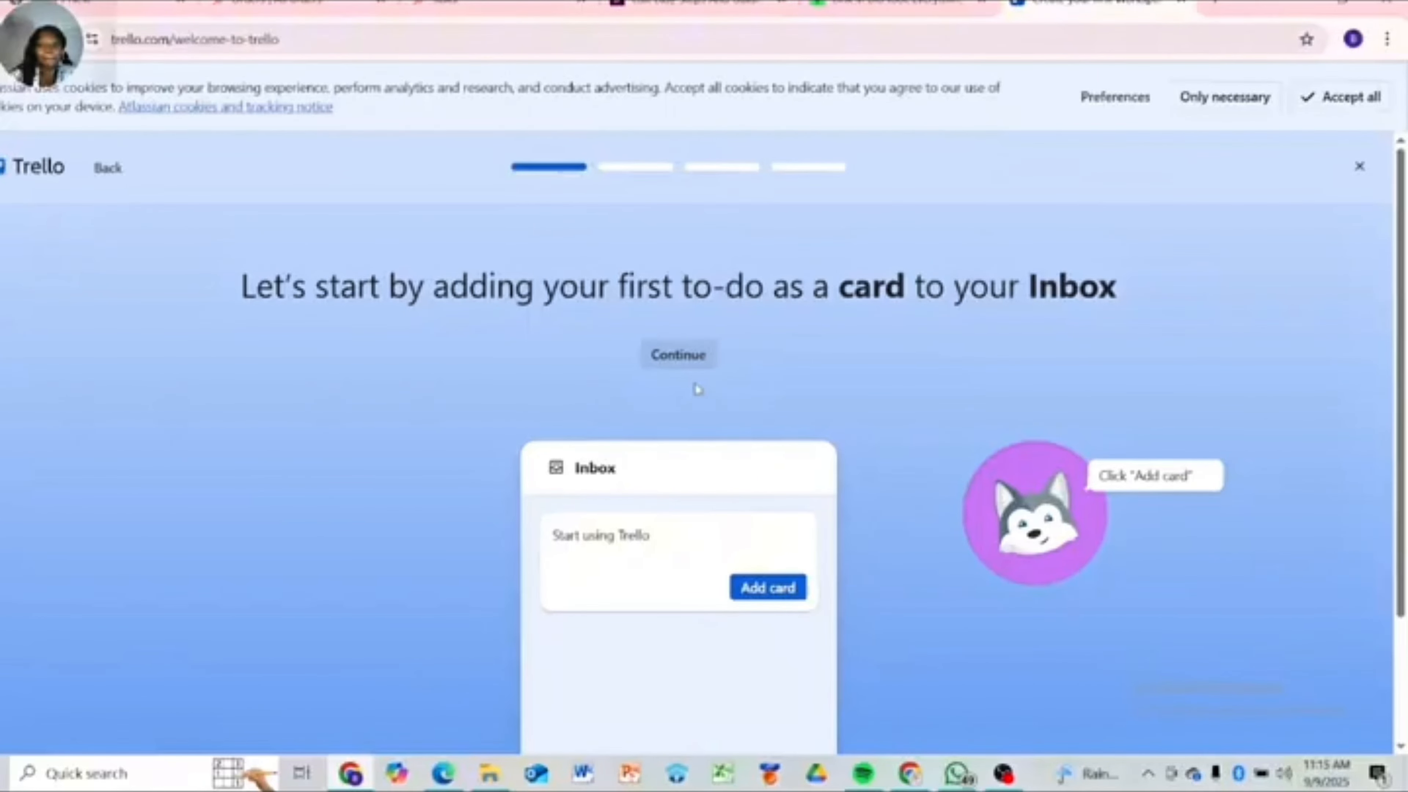
{"action": "left_click", "coordinate": [672, 361]}
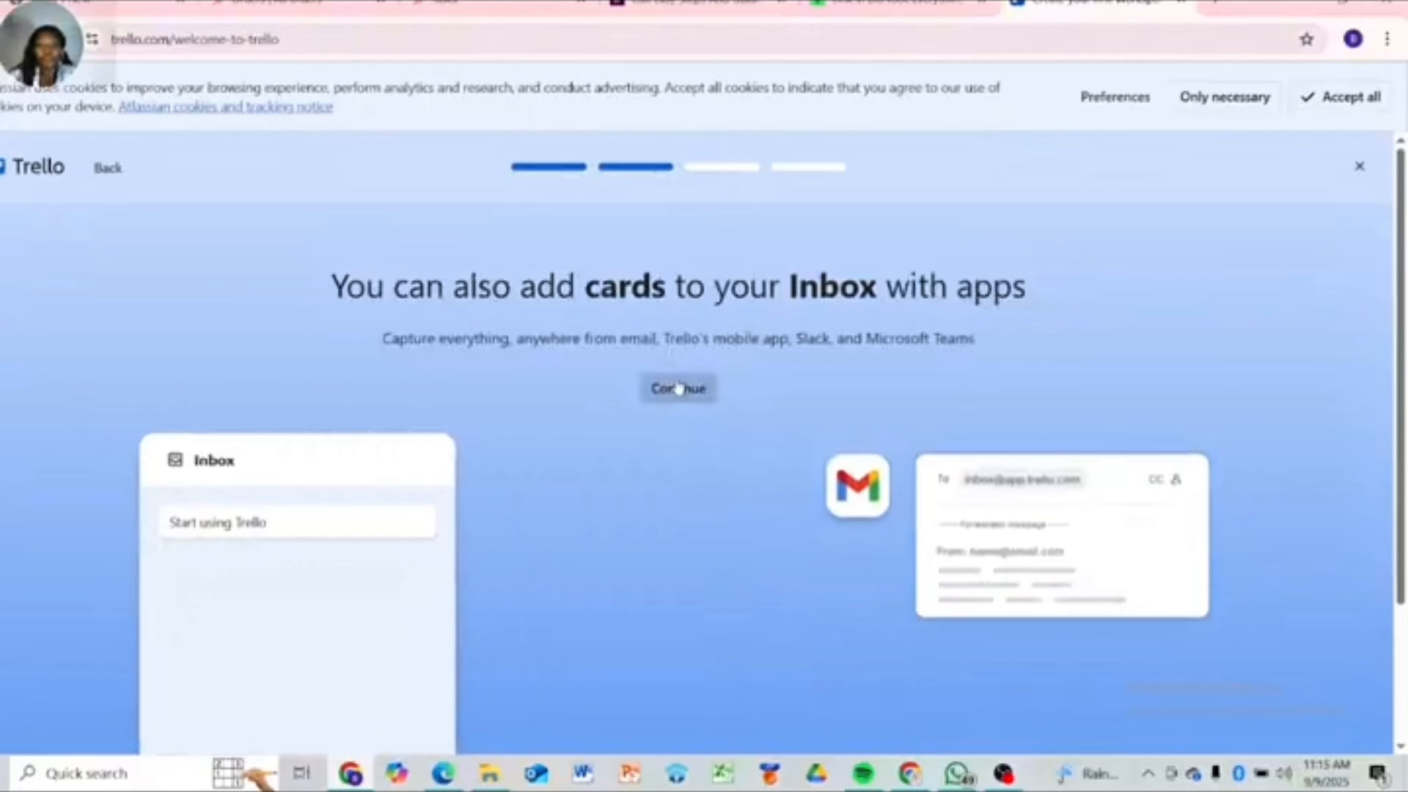
{"action": "left_click", "coordinate": [681, 391]}
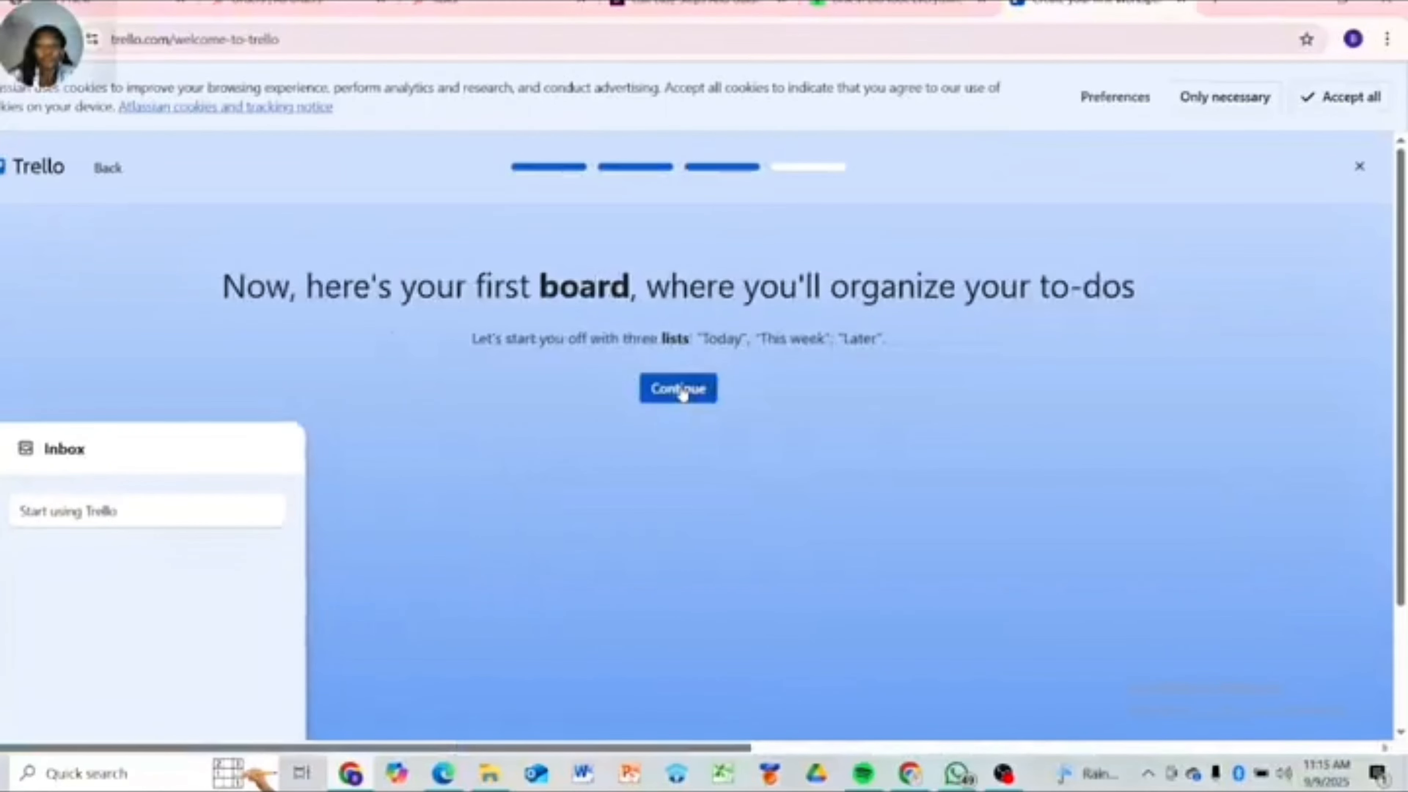
{"action": "left_click", "coordinate": [682, 392]}
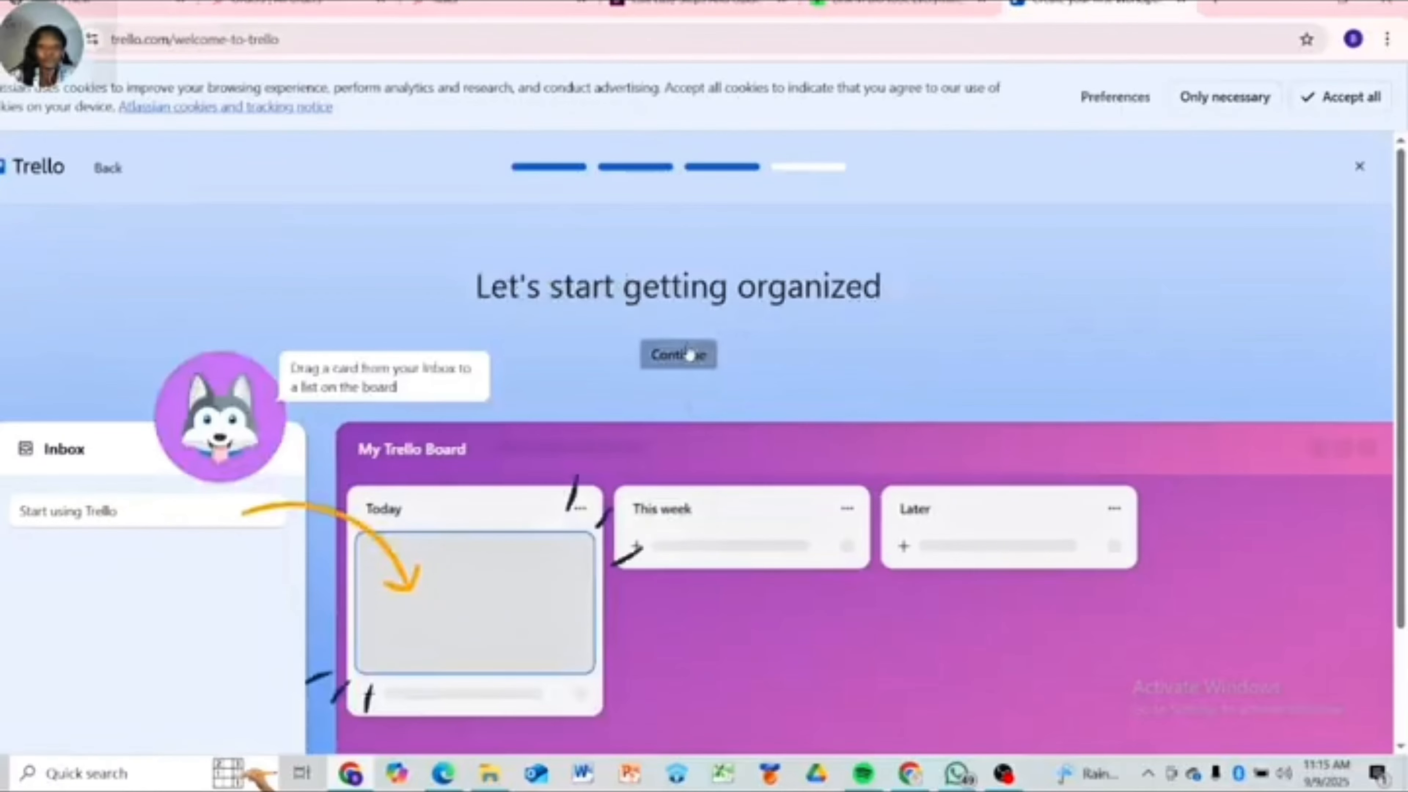
{"action": "left_click", "coordinate": [687, 354]}
{"action": "left_click", "coordinate": [688, 354]}
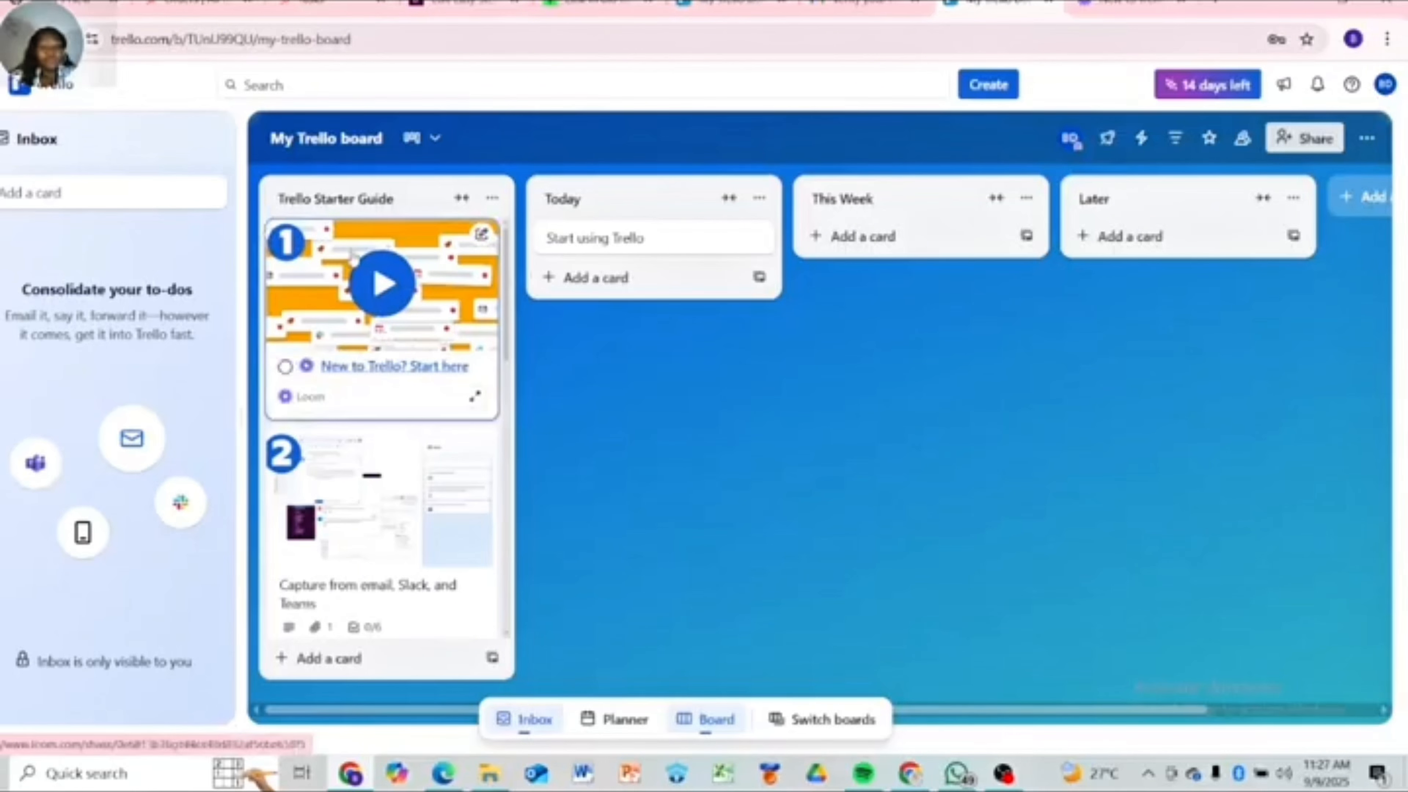
Look over the "New to Trello? Start here" Loom video page and its transcript, and return to the Trello board.
{"action": "left_click", "coordinate": [1128, 7]}
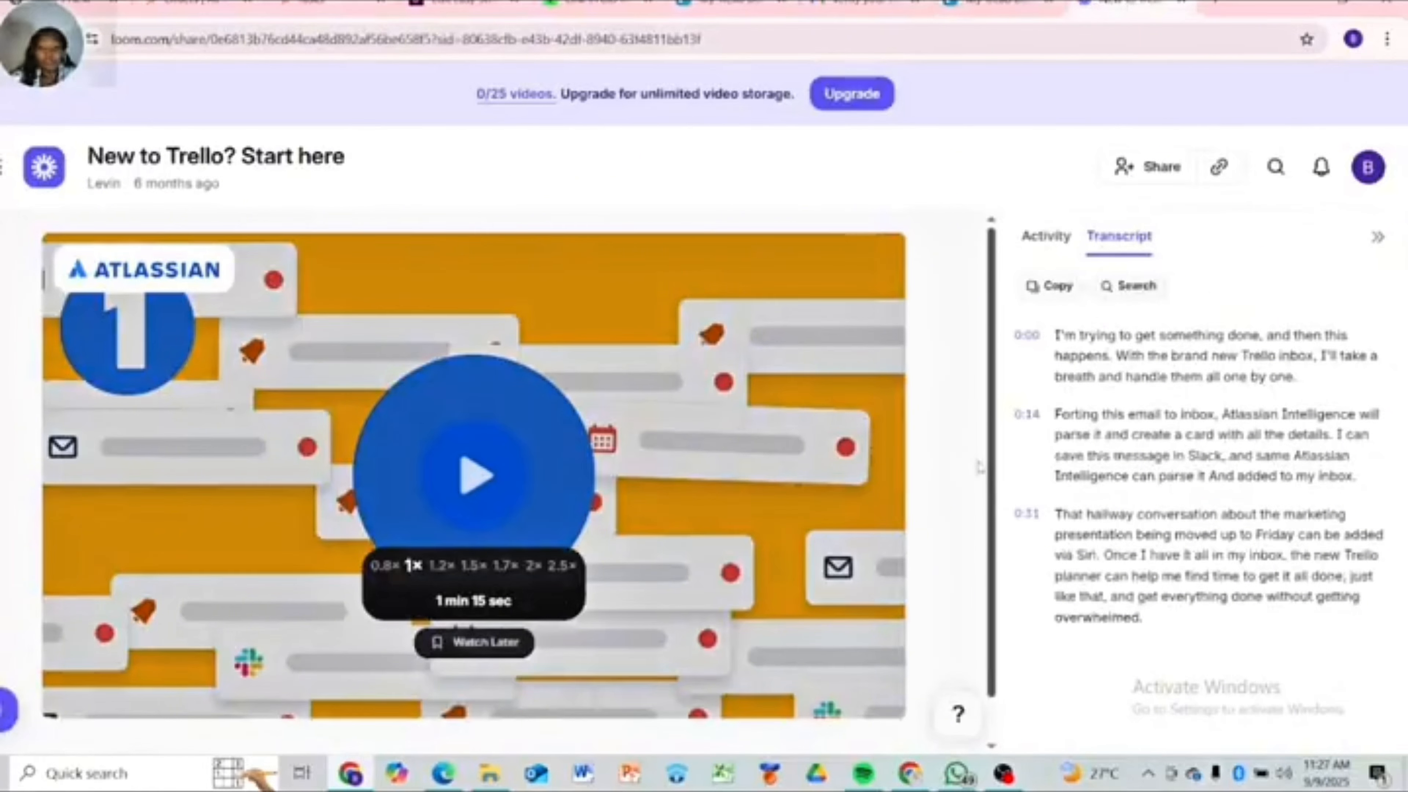
{"action": "scroll", "coordinate": [996, 360], "scroll_direction": "down", "scroll_amount": 1}
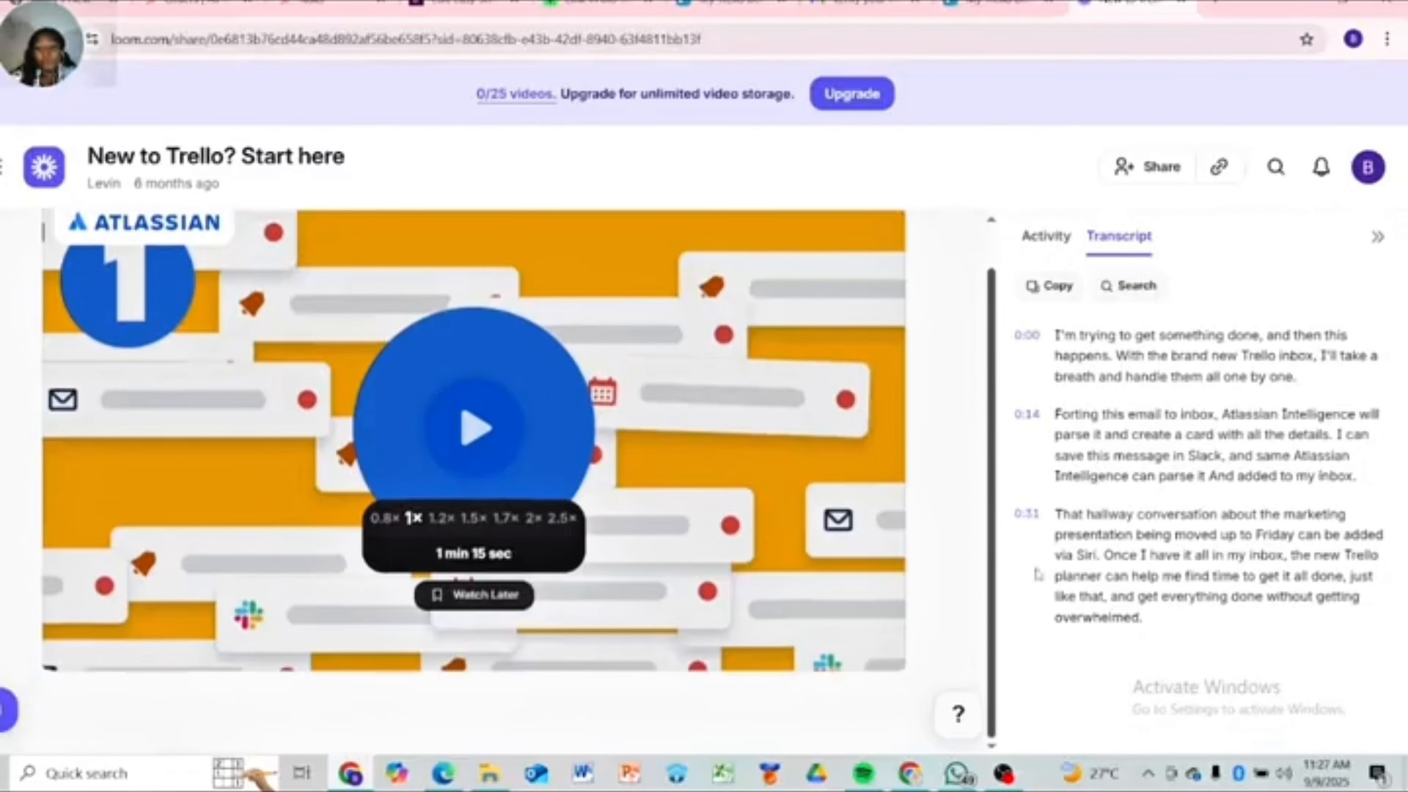
{"action": "scroll", "coordinate": [970, 543], "scroll_direction": "up", "scroll_amount": 1}
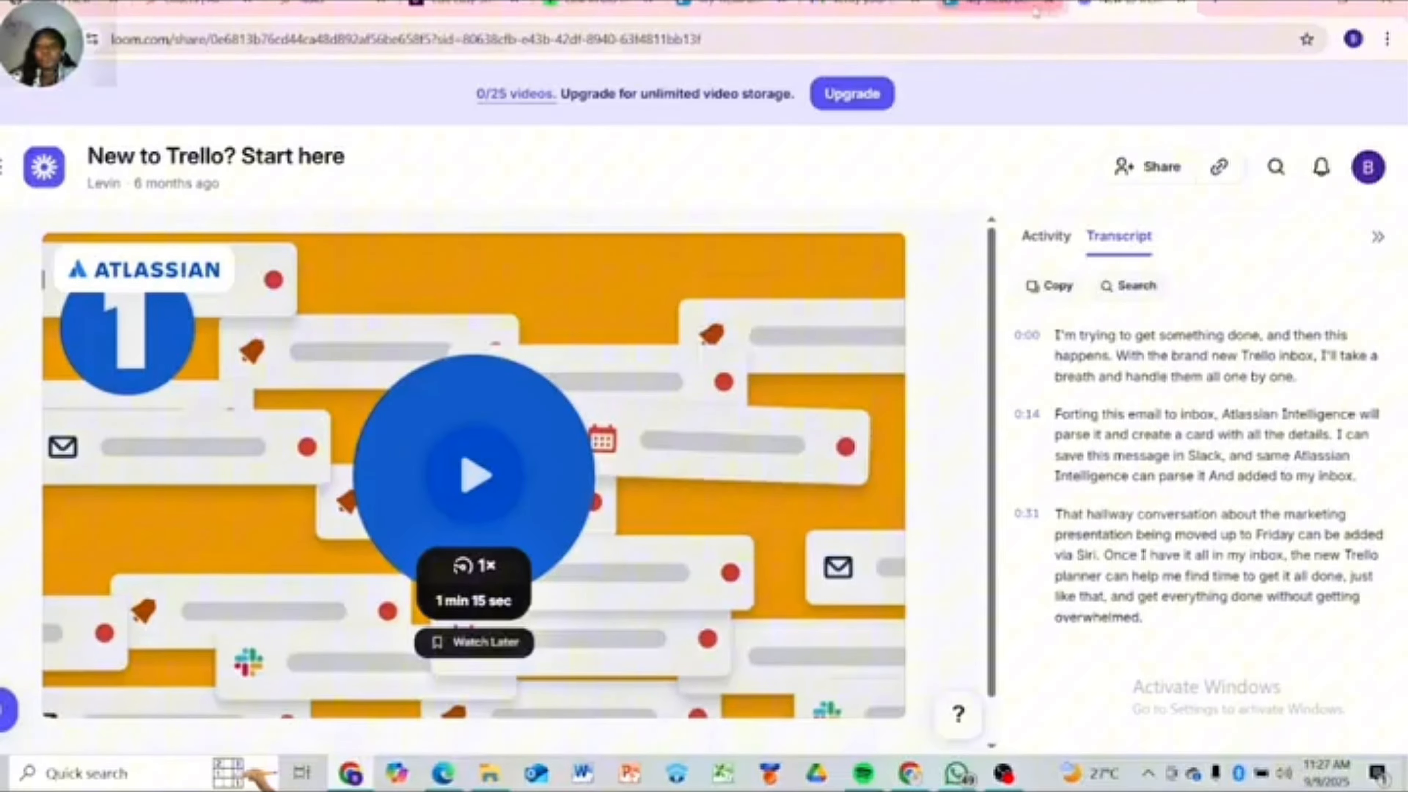
{"action": "left_click", "coordinate": [1032, 10]}
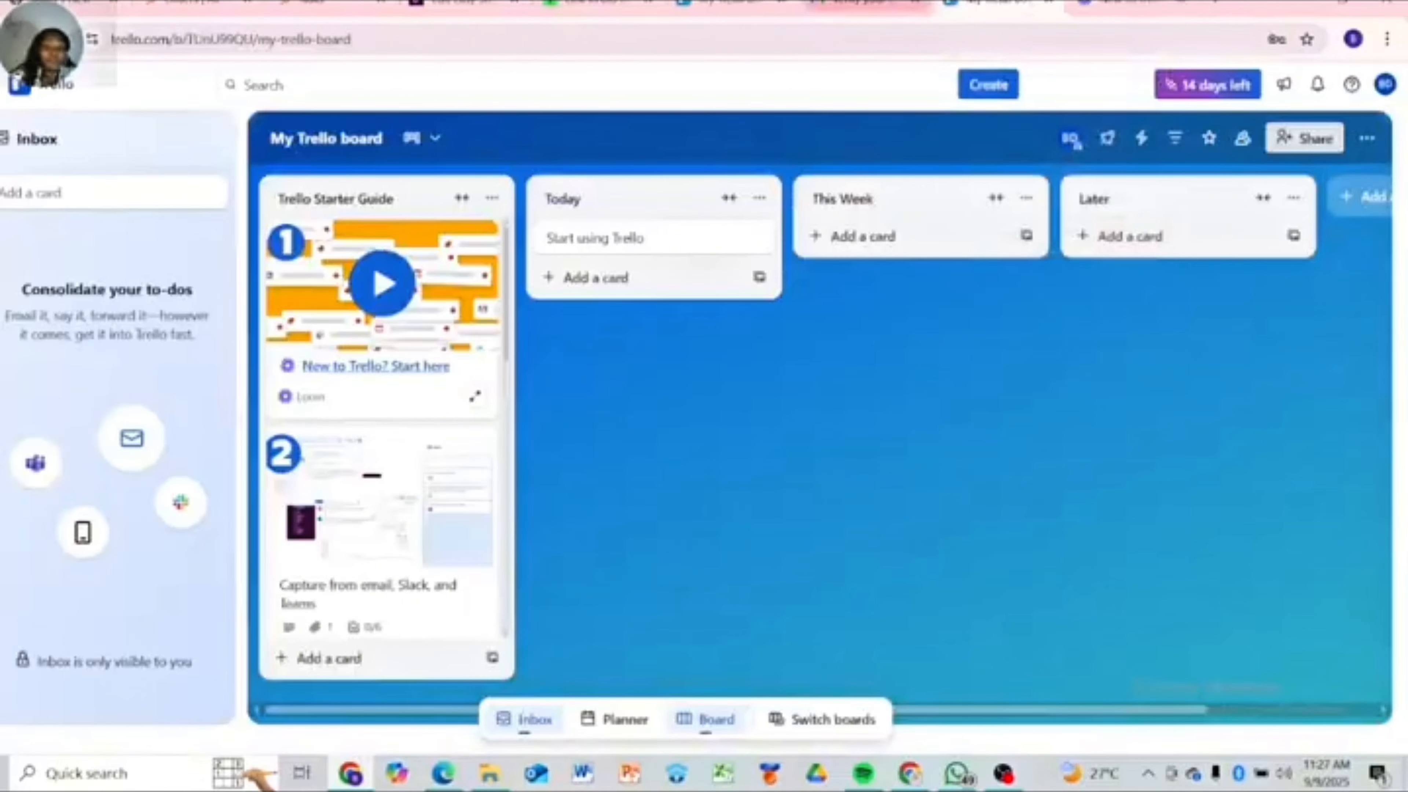
Look through the cards of the Trello Starter Guide list and archive the list.
{"action": "scroll", "coordinate": [506, 269], "scroll_direction": "down", "scroll_amount": 4}
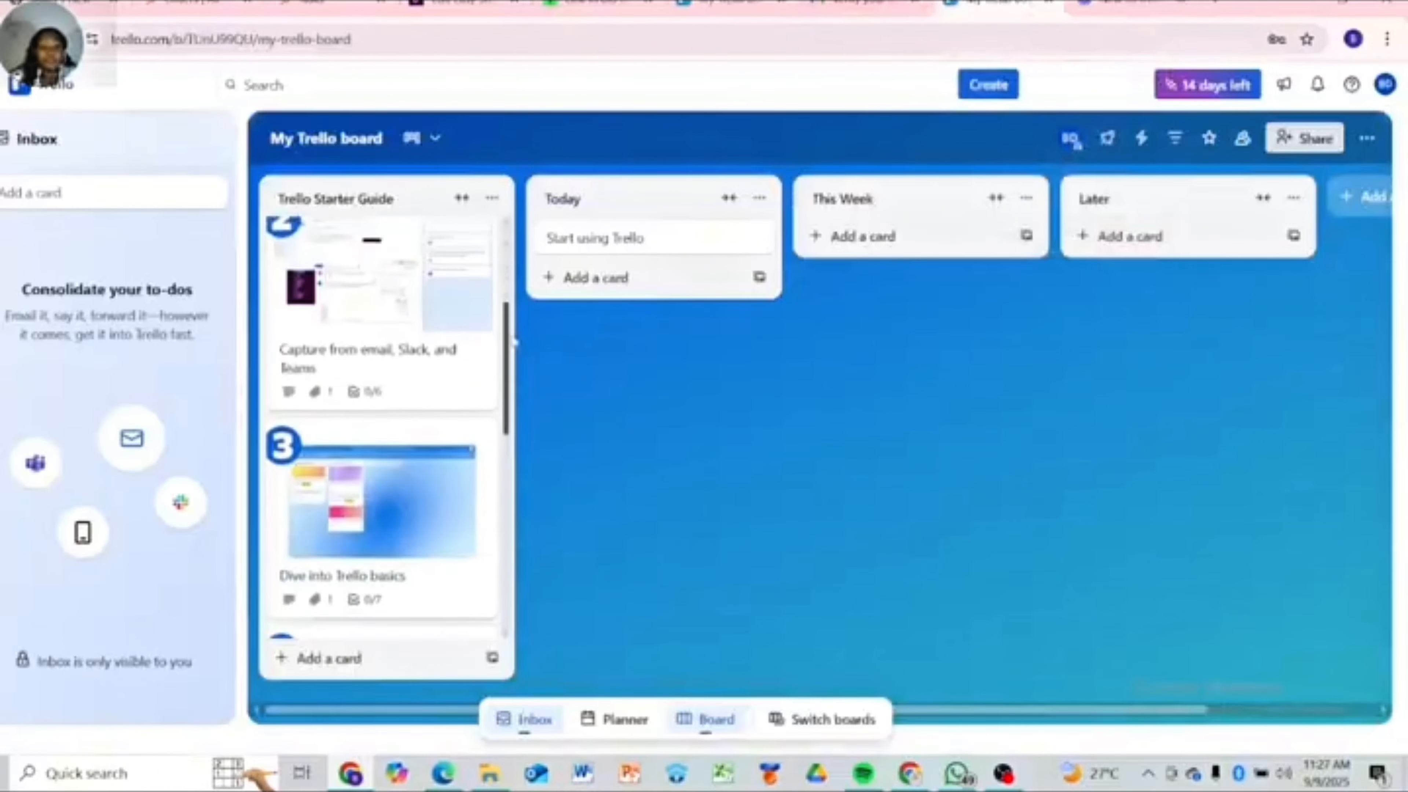
{"action": "scroll", "coordinate": [499, 233], "scroll_direction": "up", "scroll_amount": 3}
{"action": "left_click", "coordinate": [491, 198]}
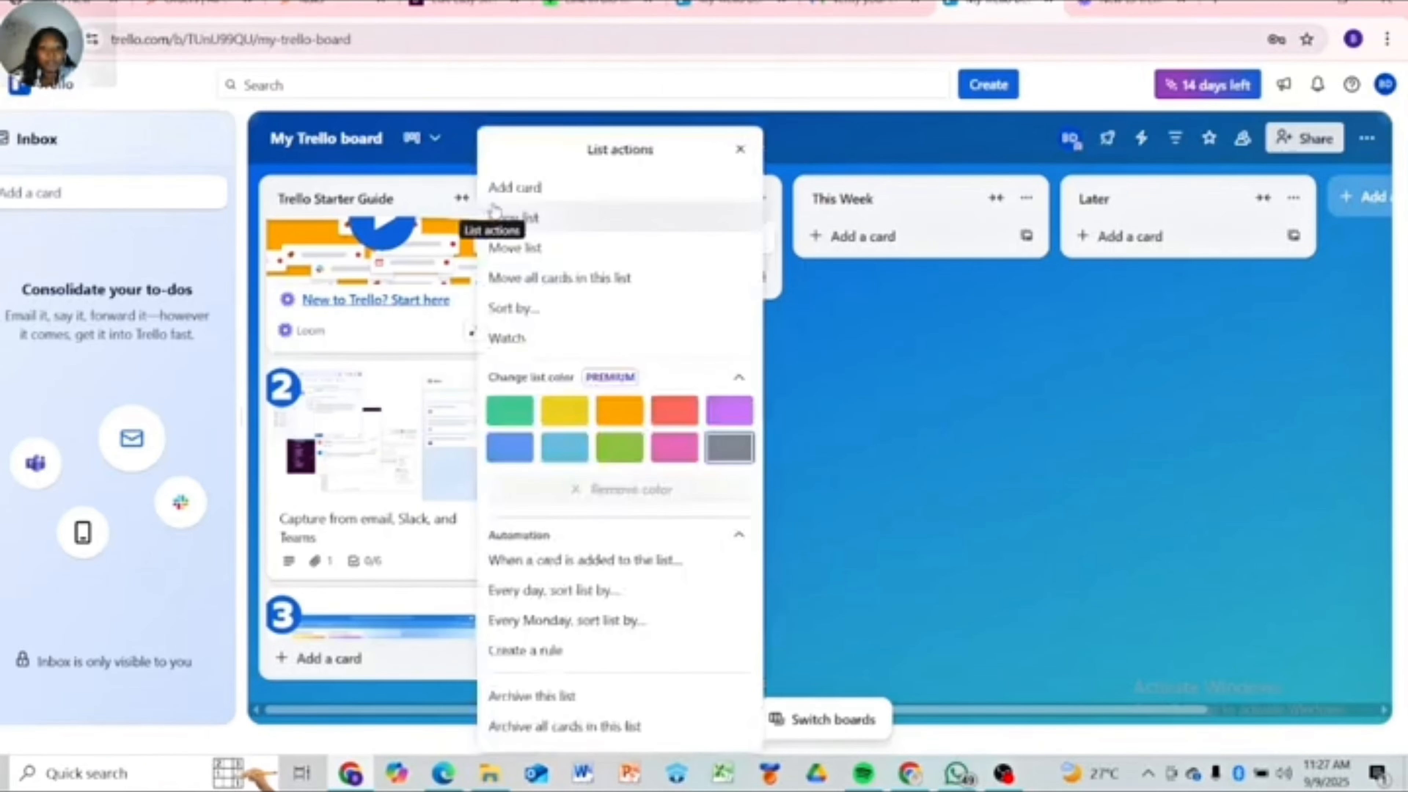
{"action": "left_click", "coordinate": [567, 702]}
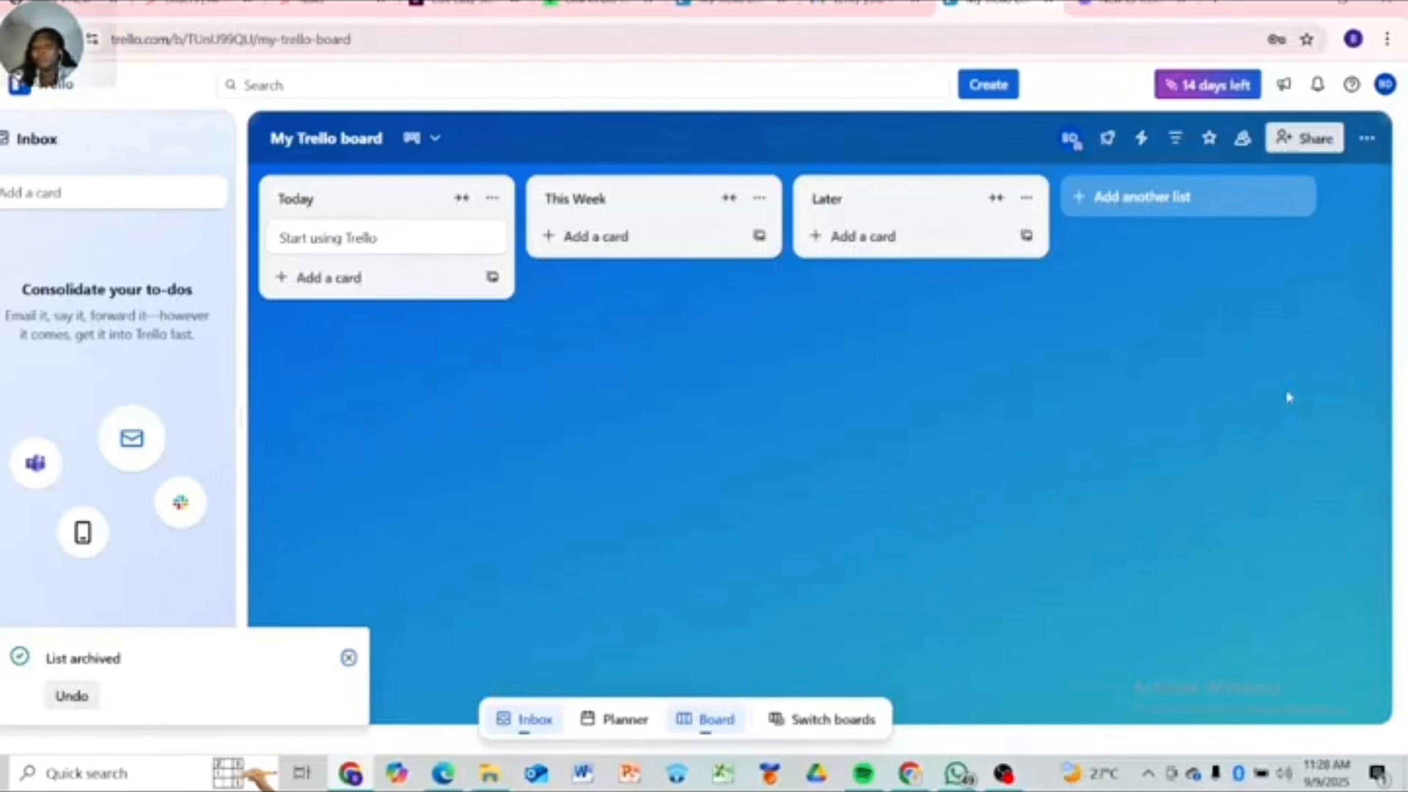
Change the board background to a photo, trying the sunlit river and settling on the starry night sky over dark mountains.
{"action": "left_click", "coordinate": [1367, 138]}
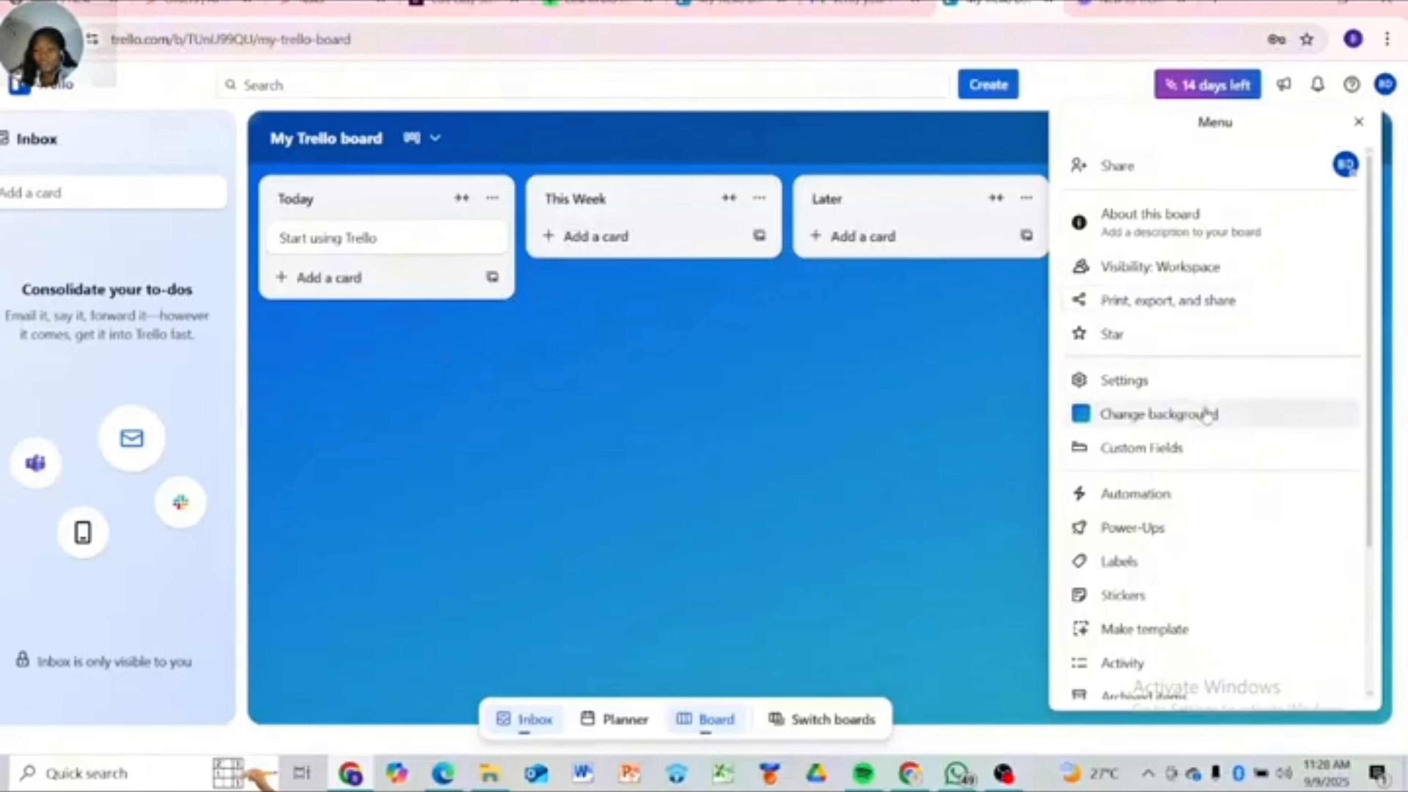
{"action": "left_click", "coordinate": [1205, 413]}
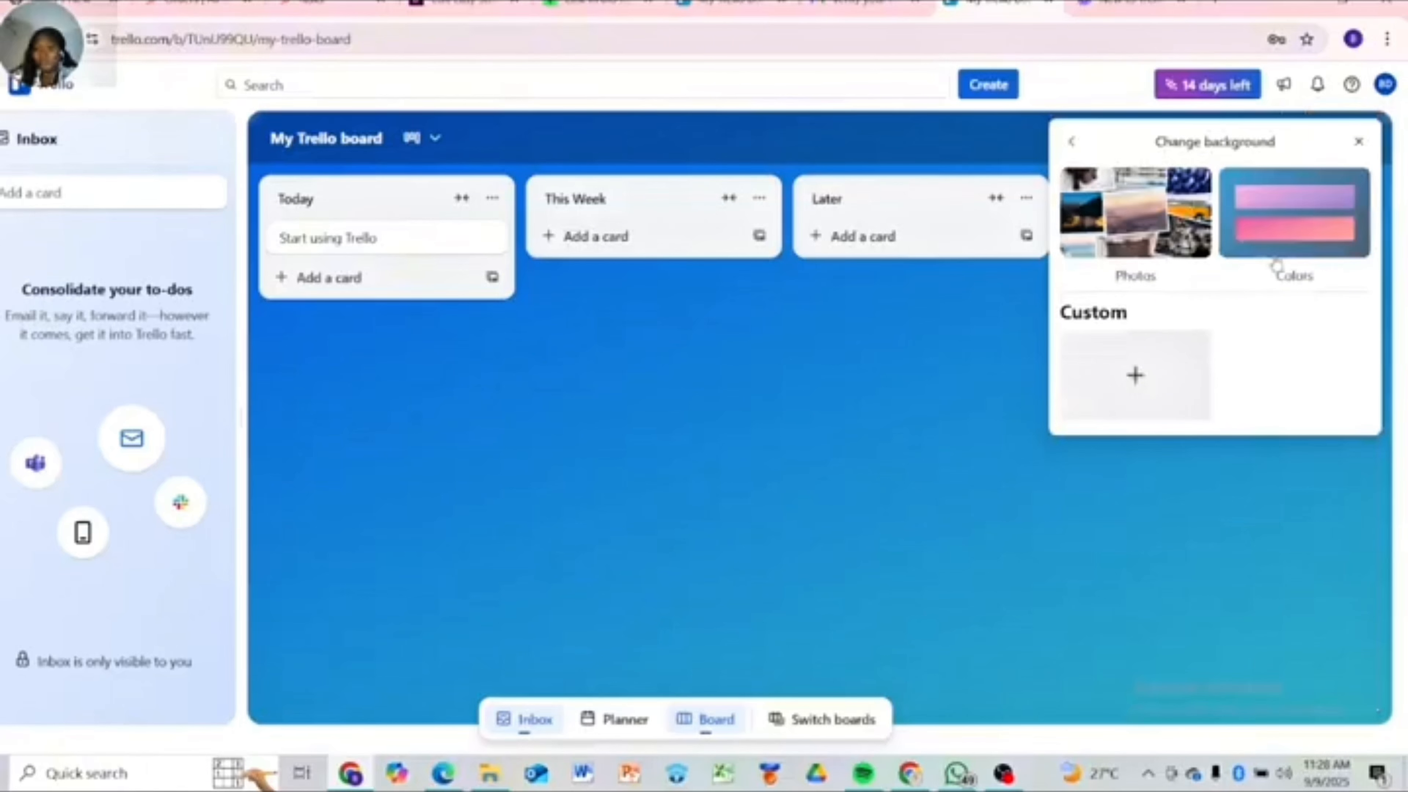
{"action": "left_click", "coordinate": [1159, 253]}
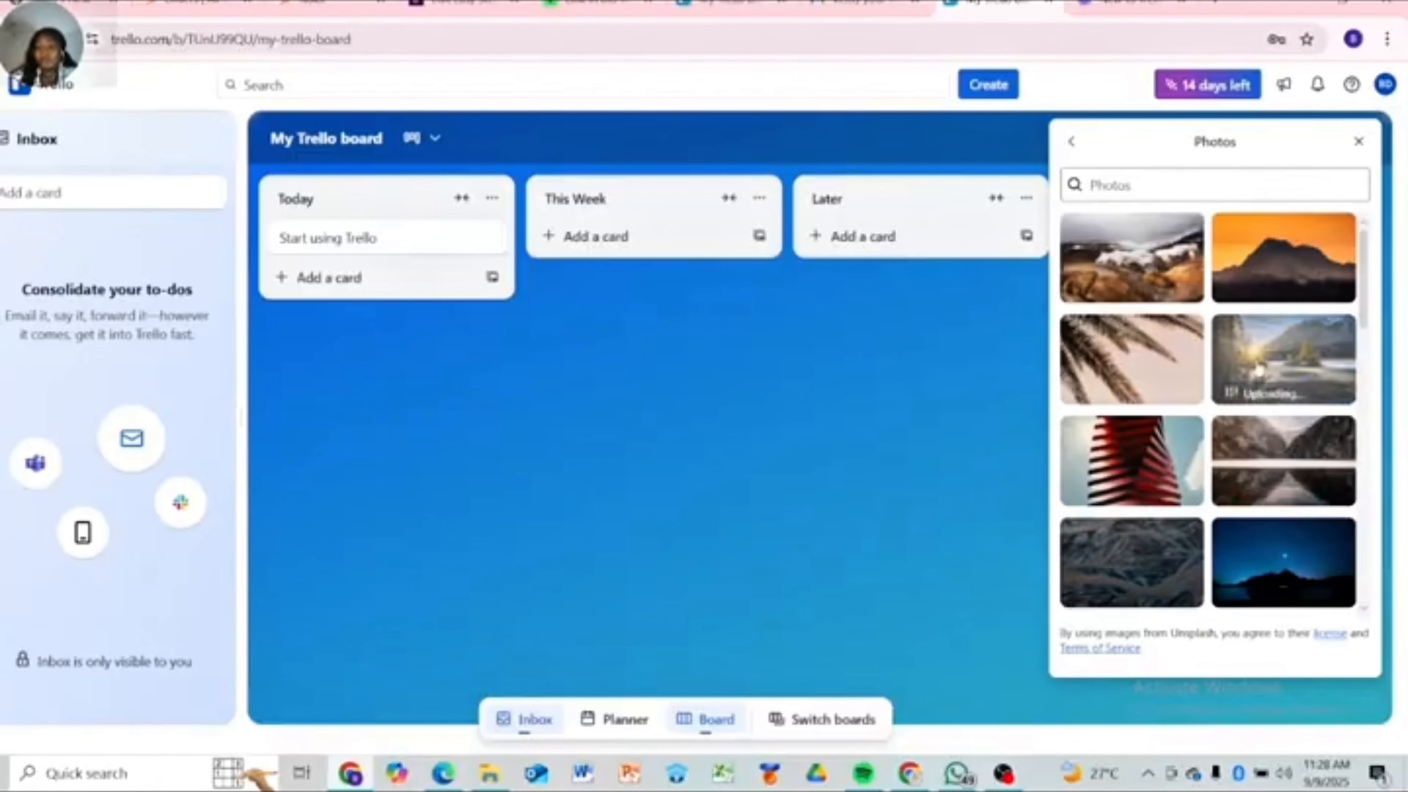
{"action": "left_click", "coordinate": [1257, 370]}
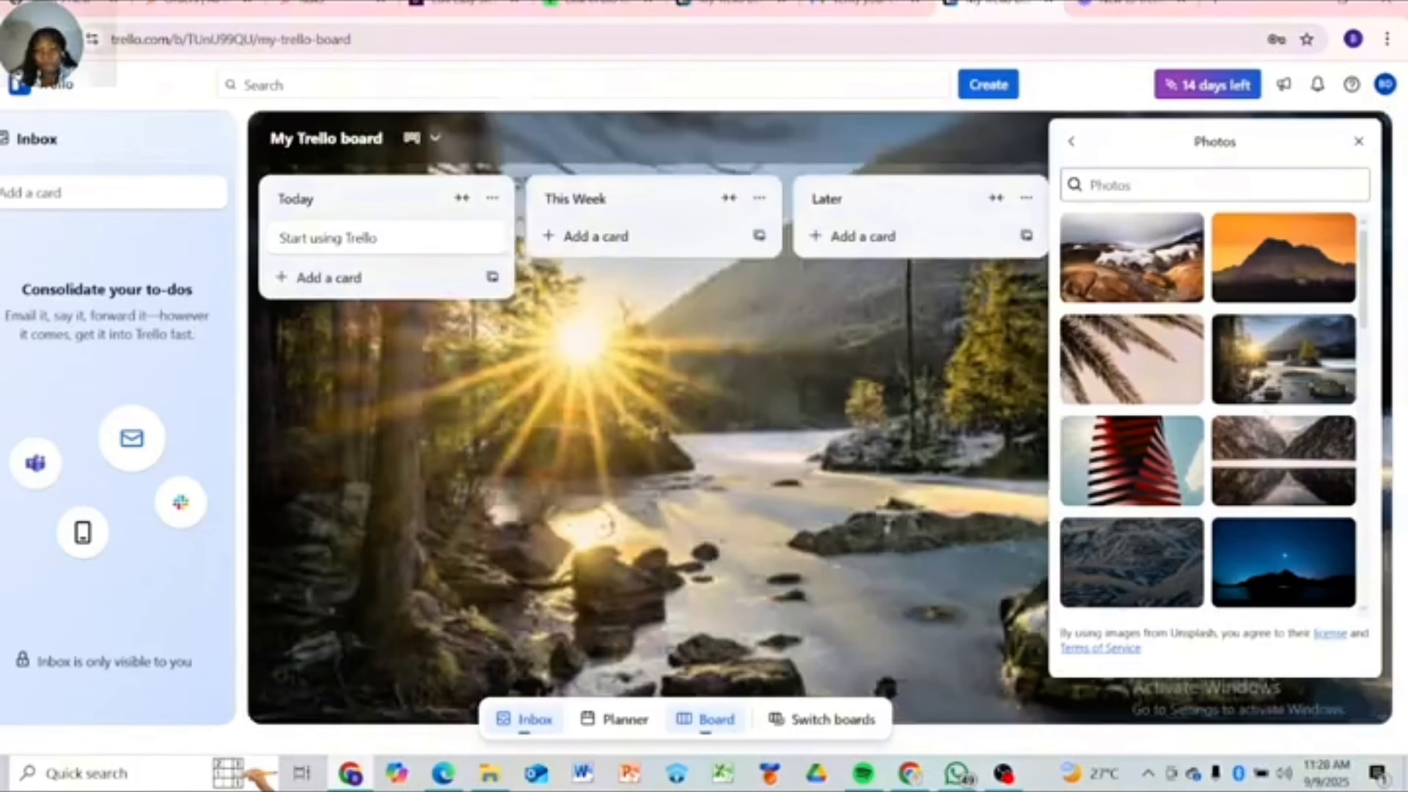
{"action": "left_click", "coordinate": [1257, 370]}
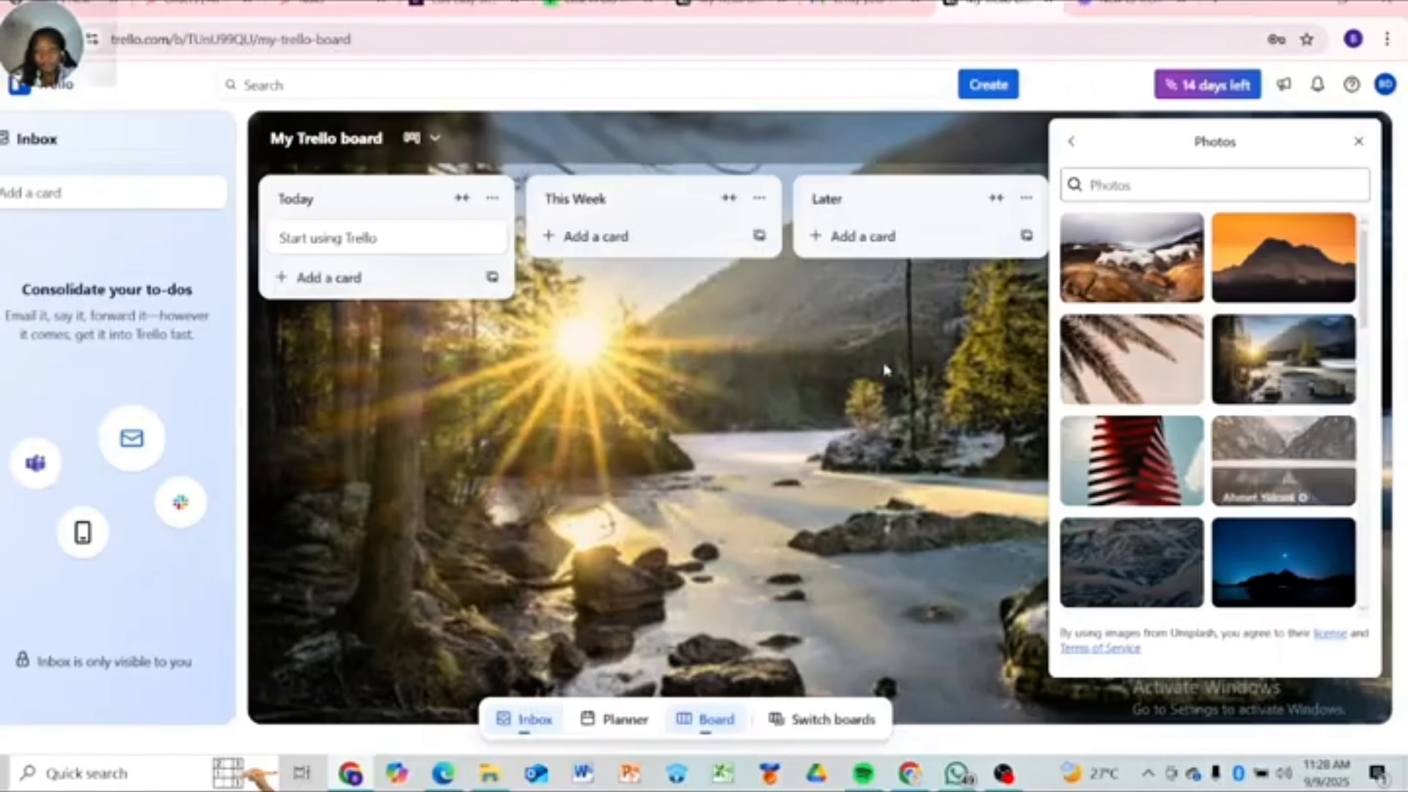
{"action": "left_click", "coordinate": [1290, 572]}
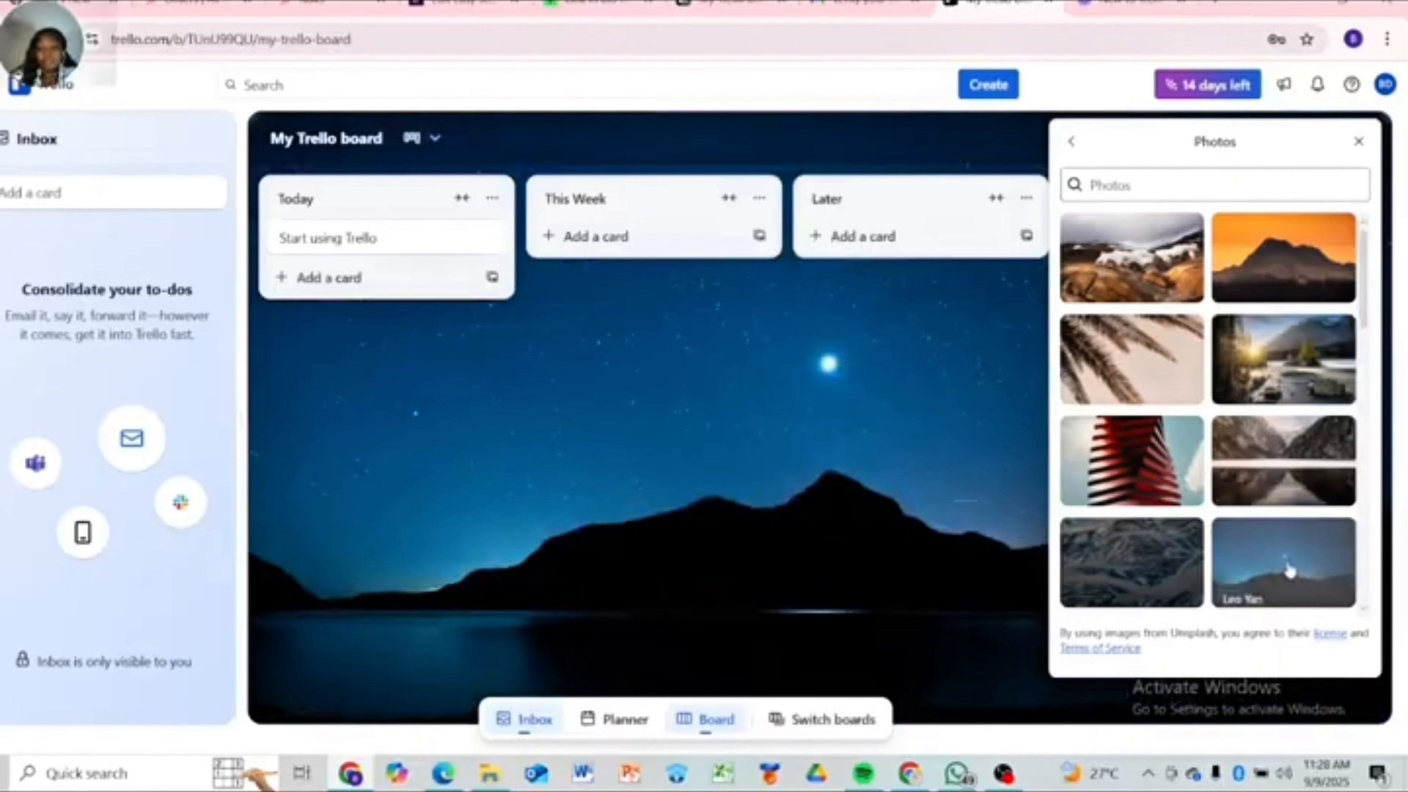
{"action": "left_click", "coordinate": [896, 371]}
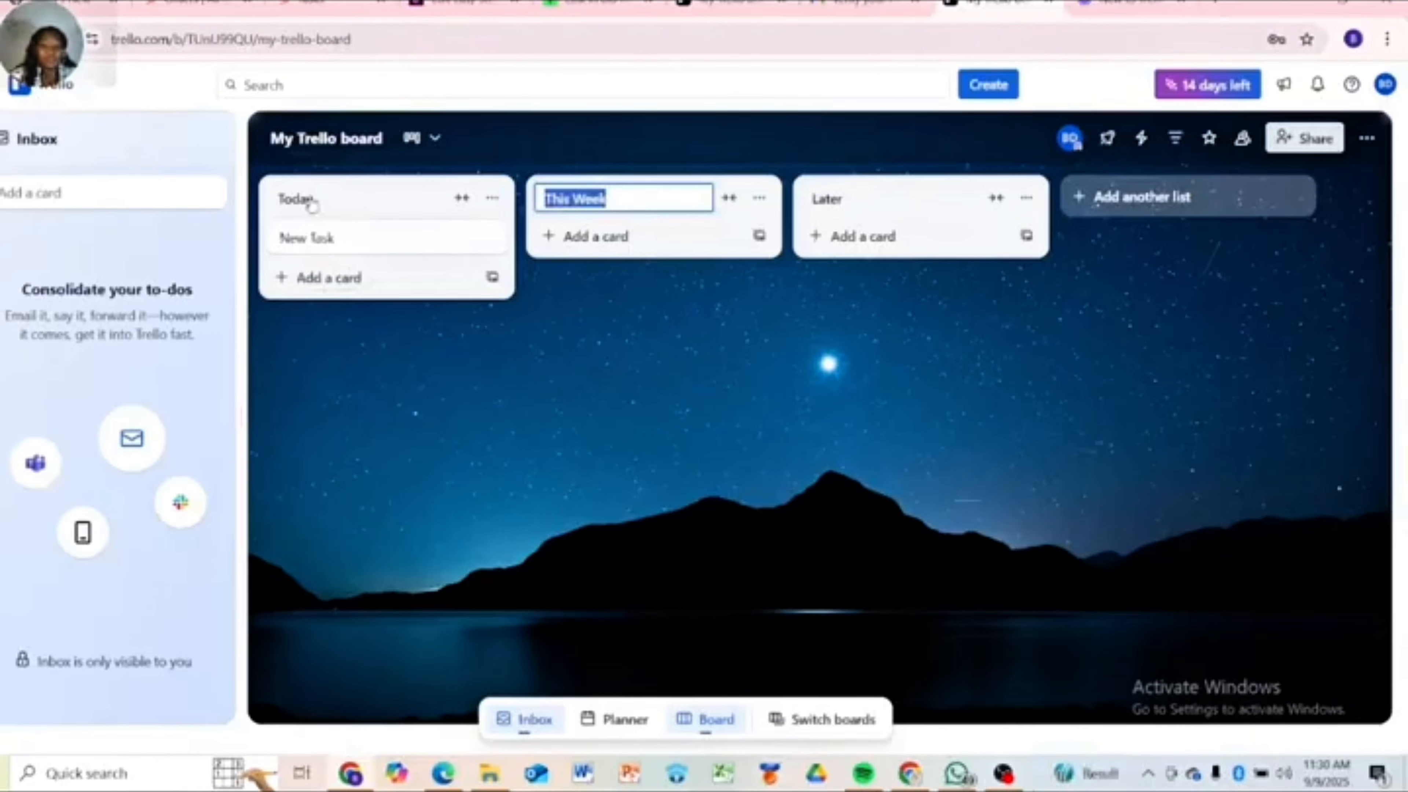
Rename the Today list as "New Task".
{"action": "left_click", "coordinate": [304, 202]}
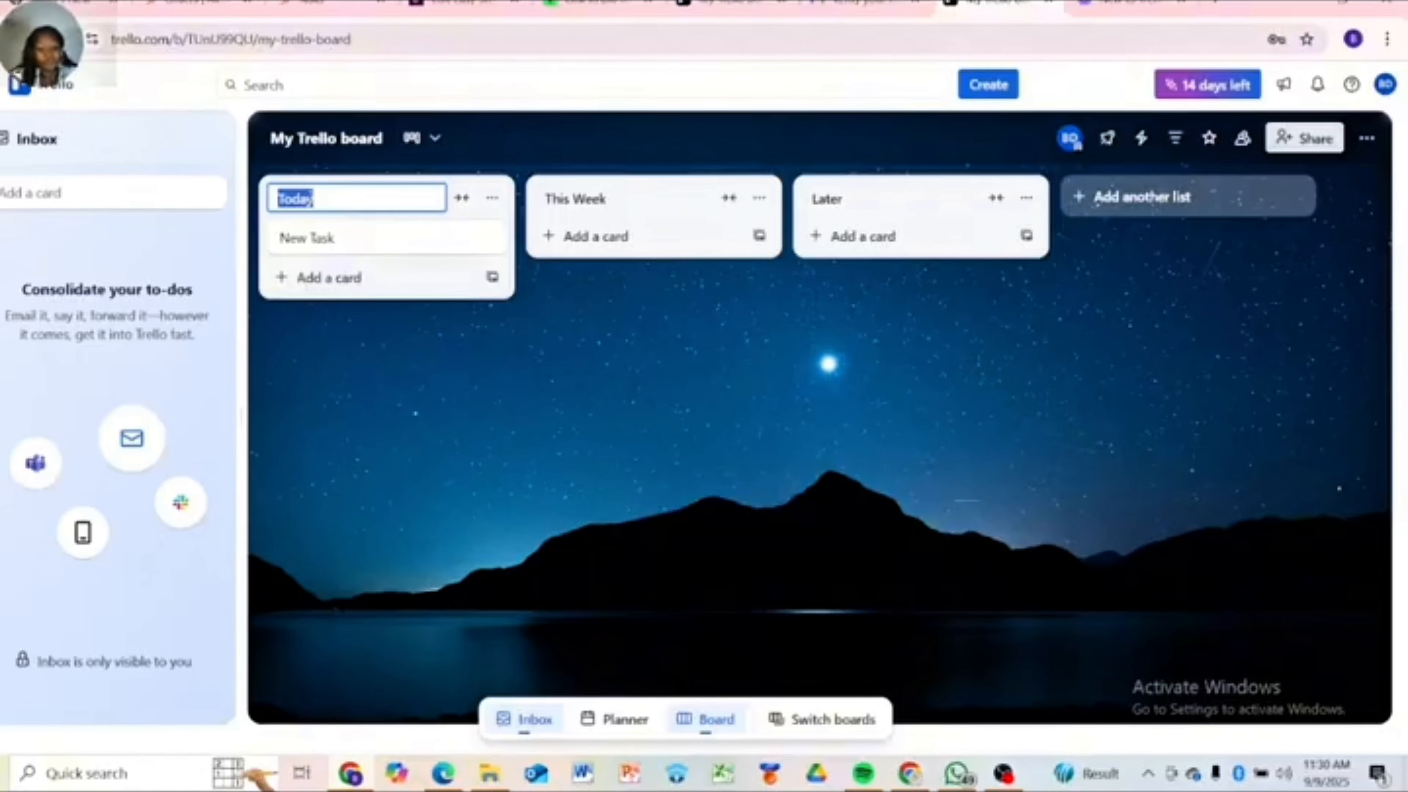
{"action": "type", "text": "New"}
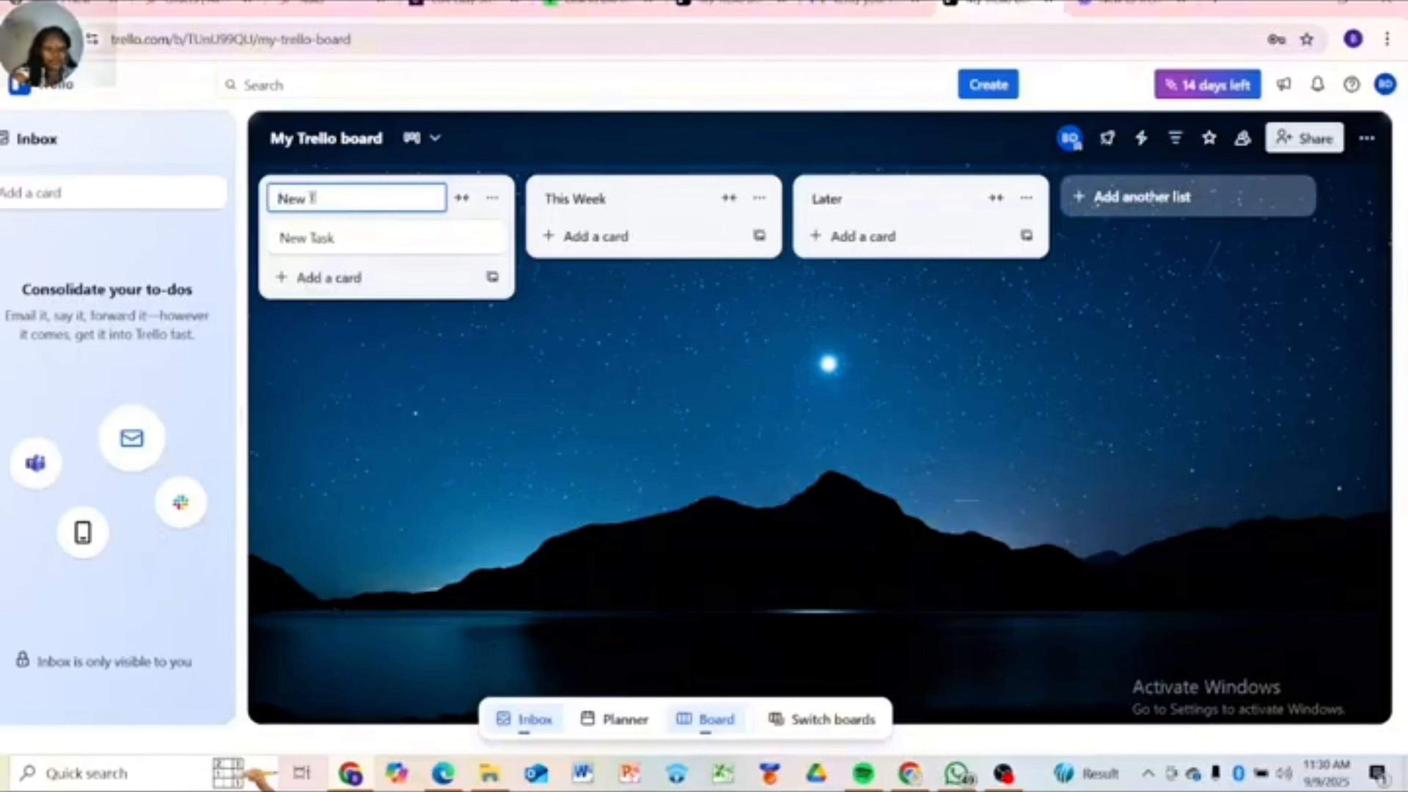
{"action": "type", "text": " Task"}
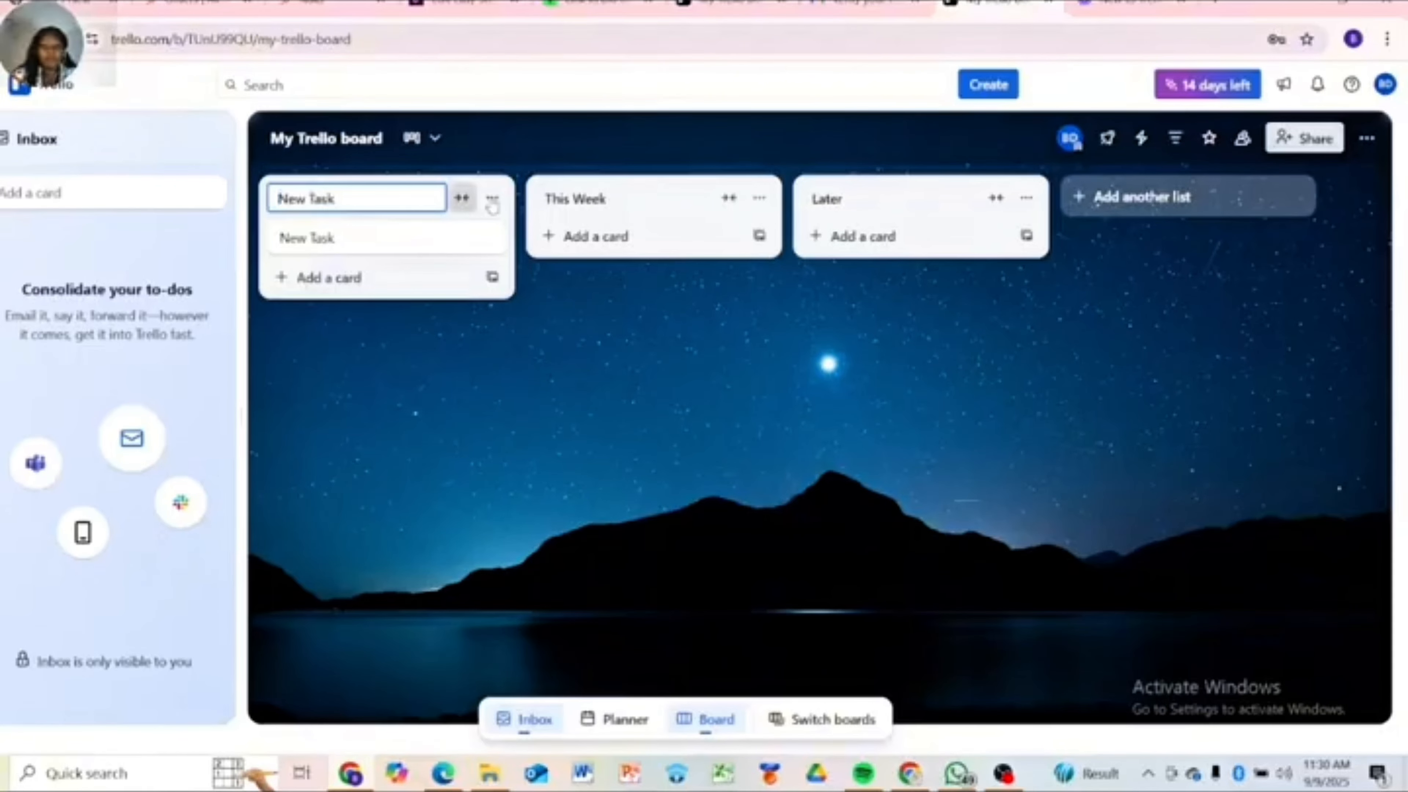
Rename the This Week list as "On going Task".
{"action": "left_click", "coordinate": [583, 206]}
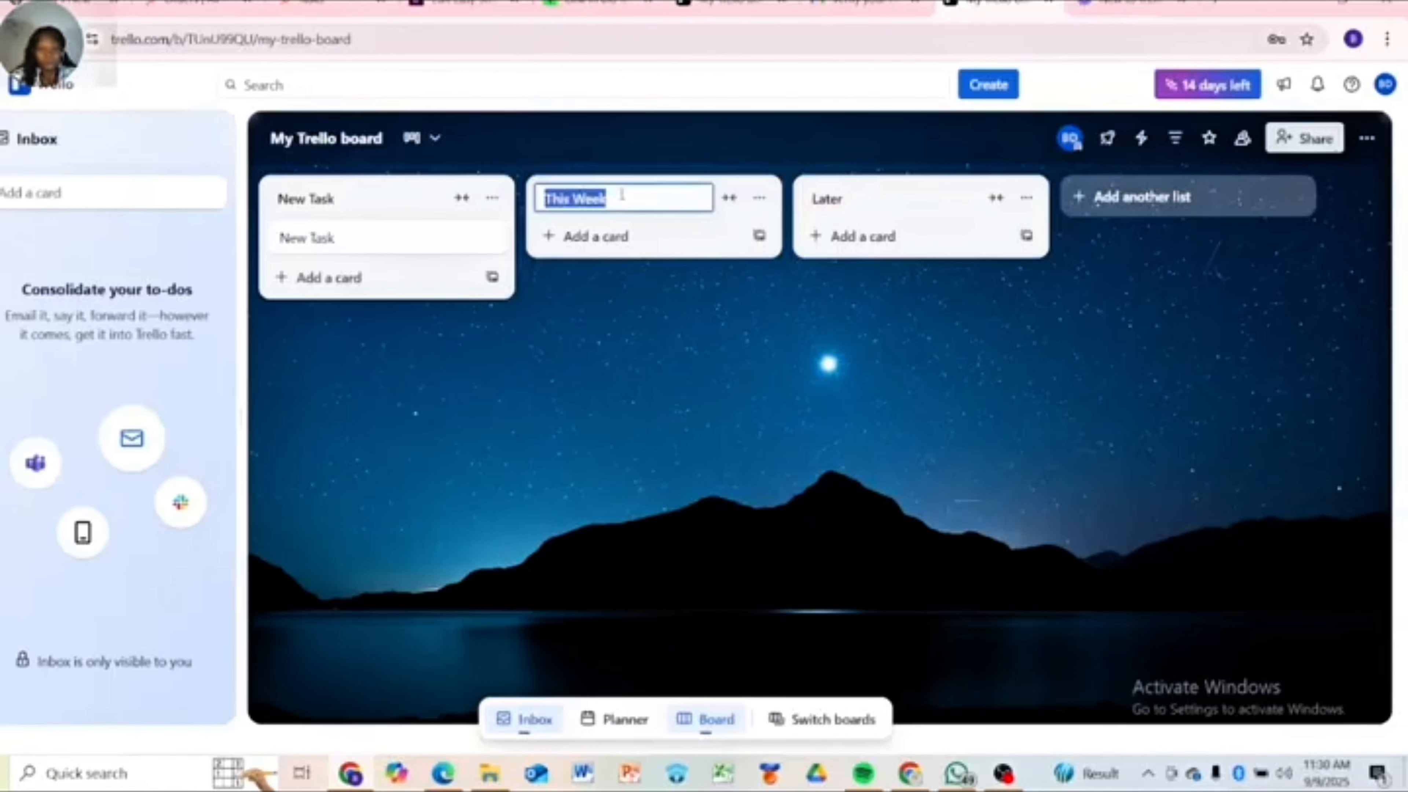
{"action": "type", "text": "O"}
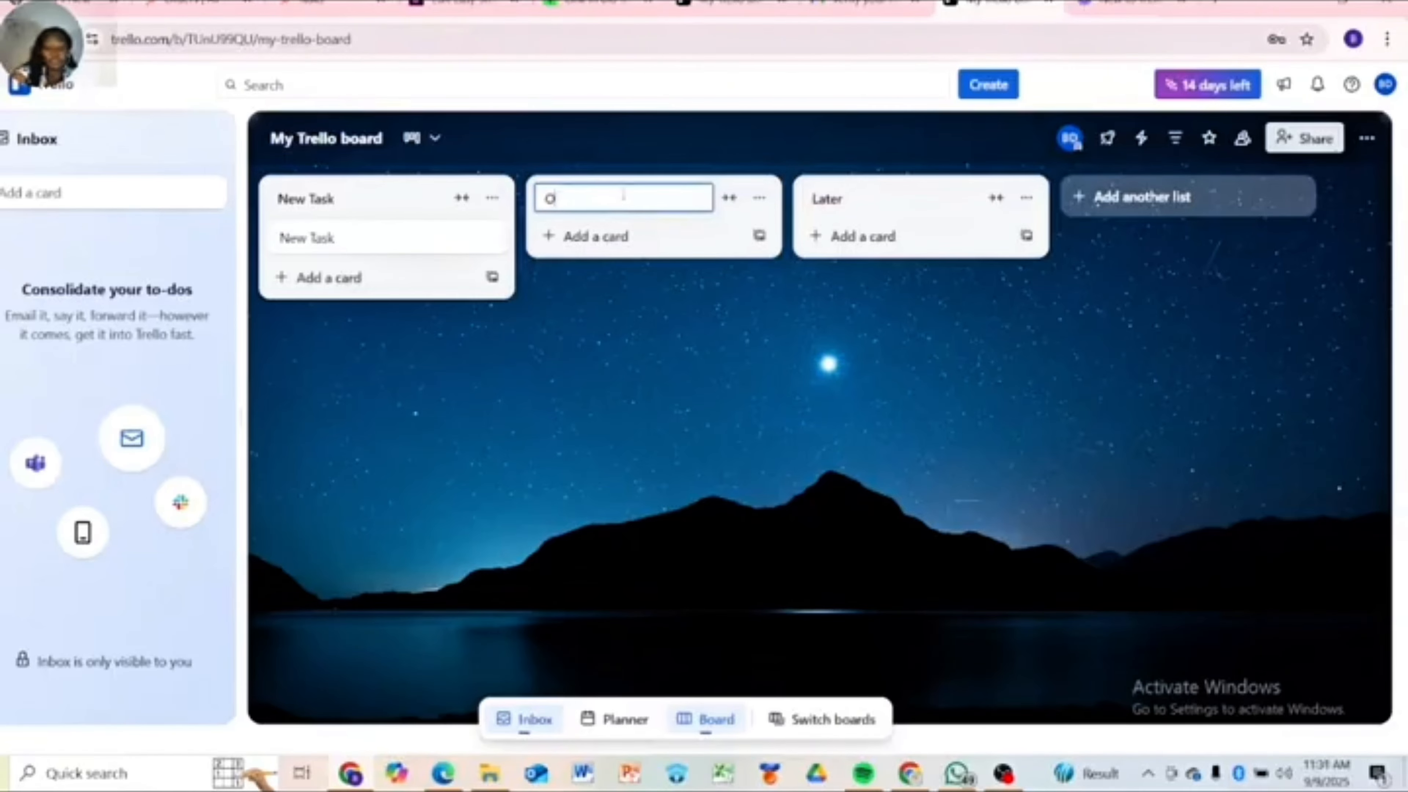
{"action": "type", "text": "n going T"}
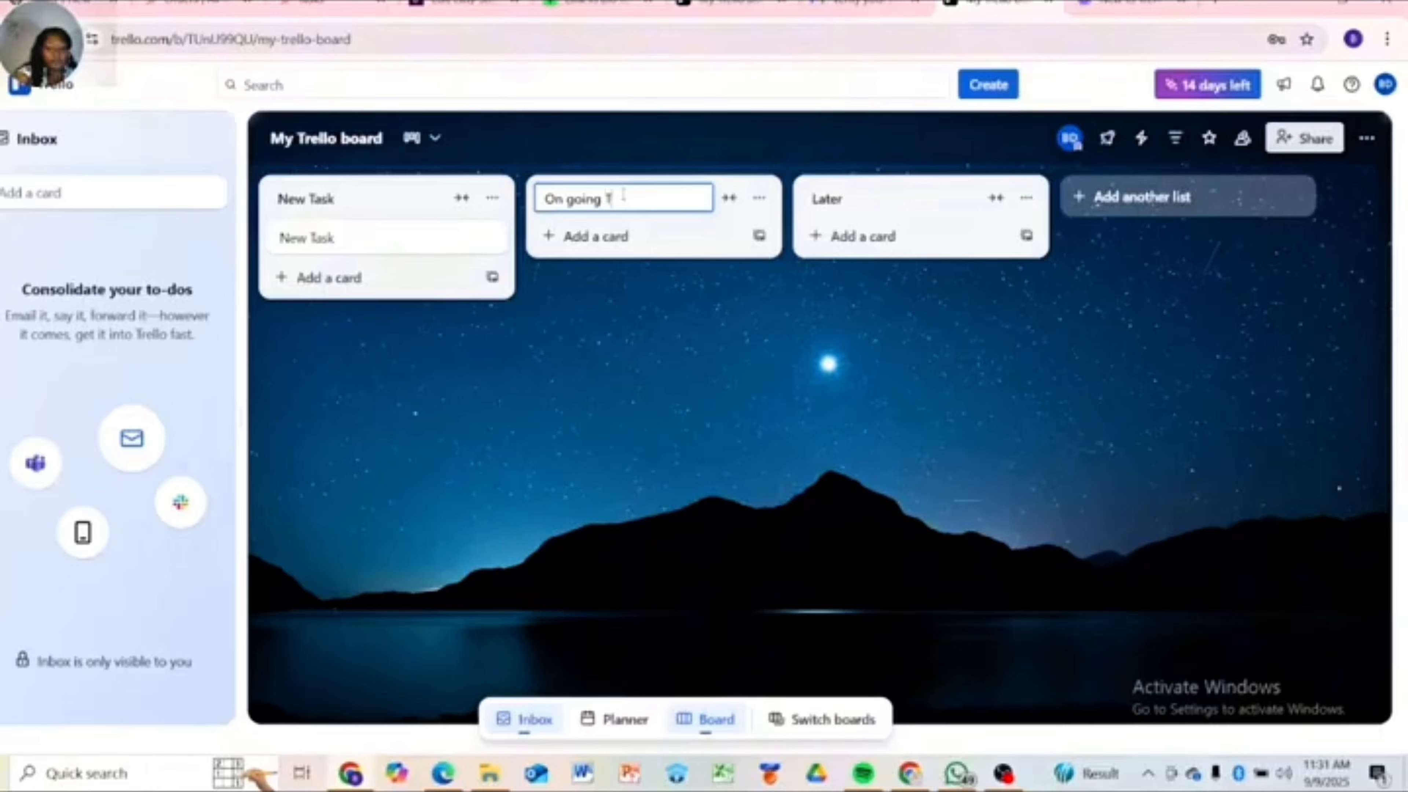
{"action": "type", "text": "ask"}
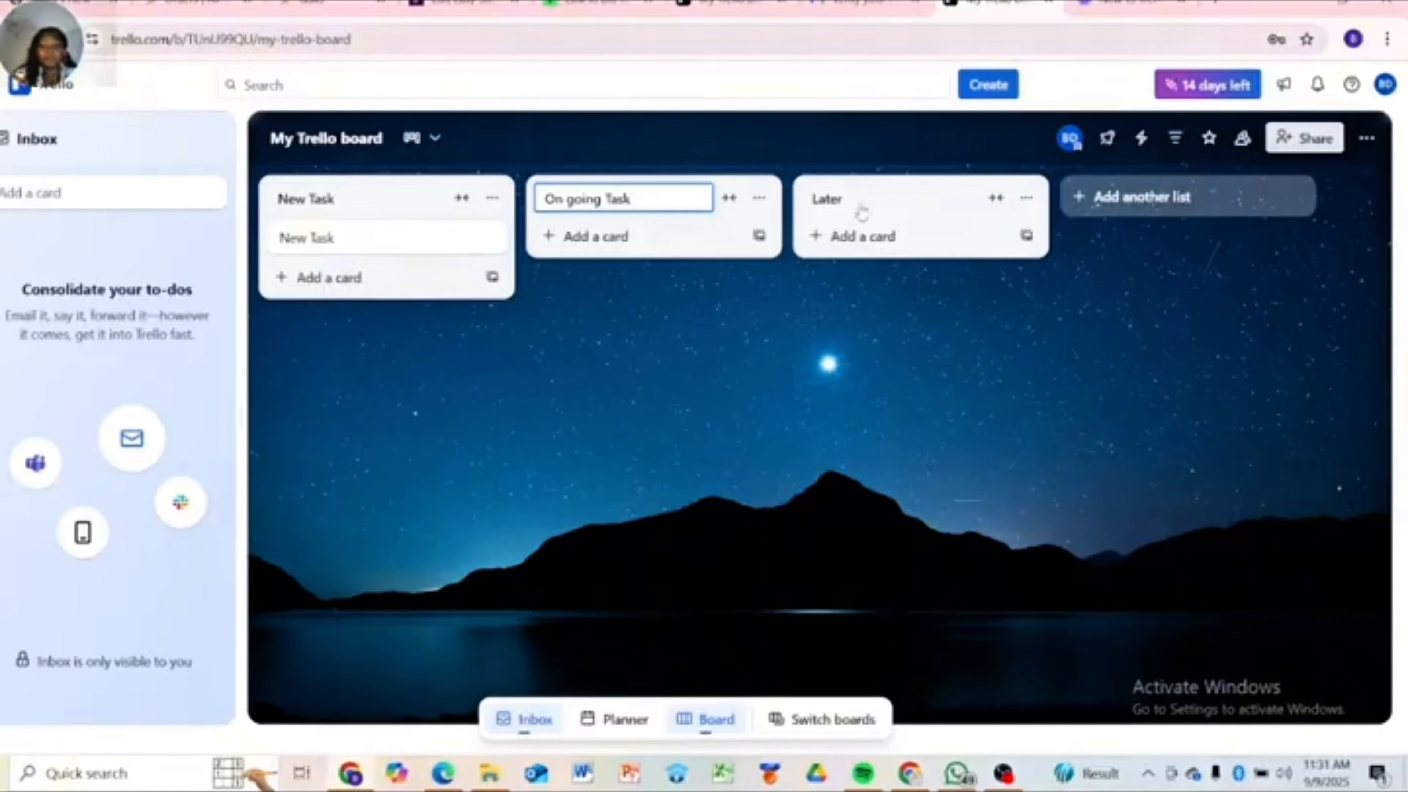
{"action": "key", "text": "Return"}
Rename the Later list as "Approved Task".
{"action": "left_click", "coordinate": [852, 204]}
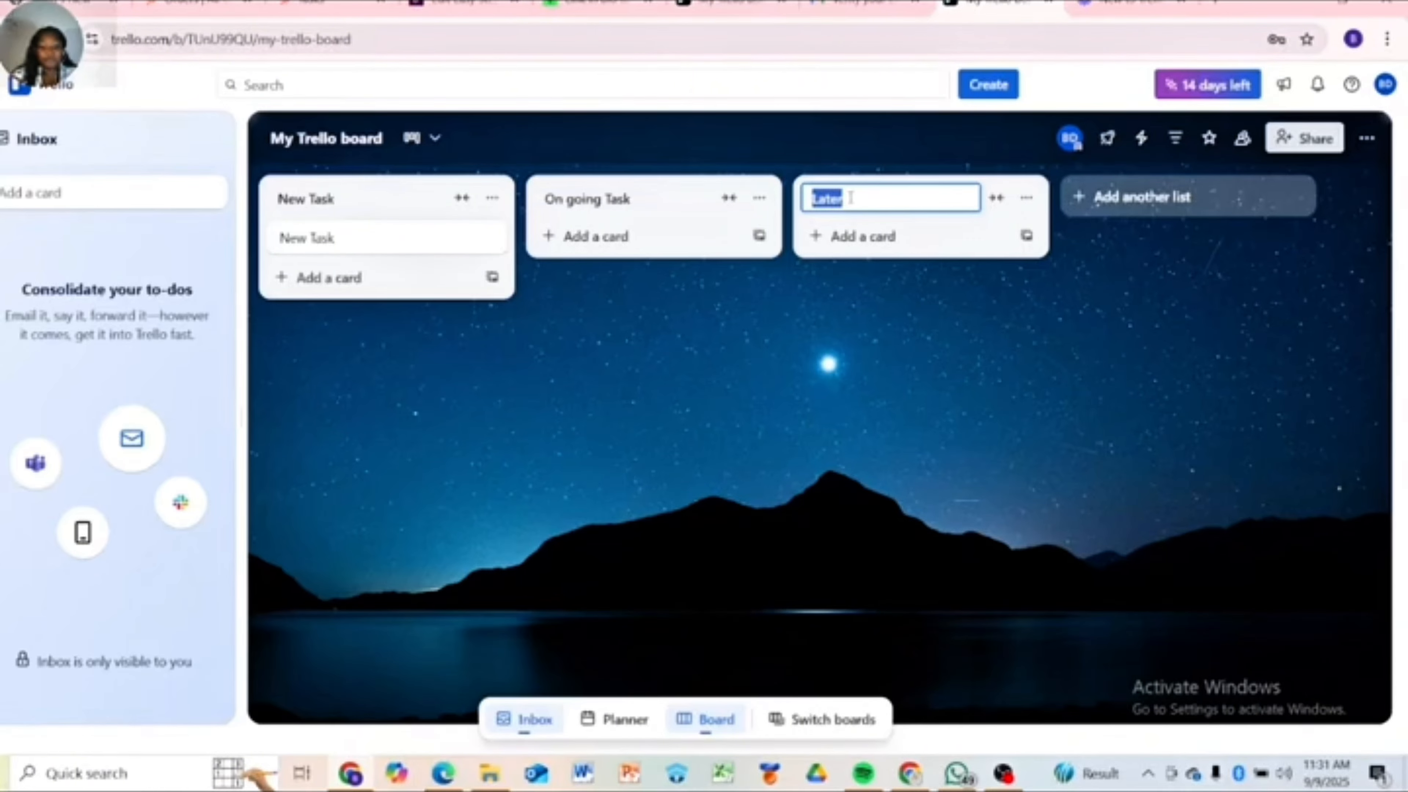
{"action": "type", "text": "APP"}
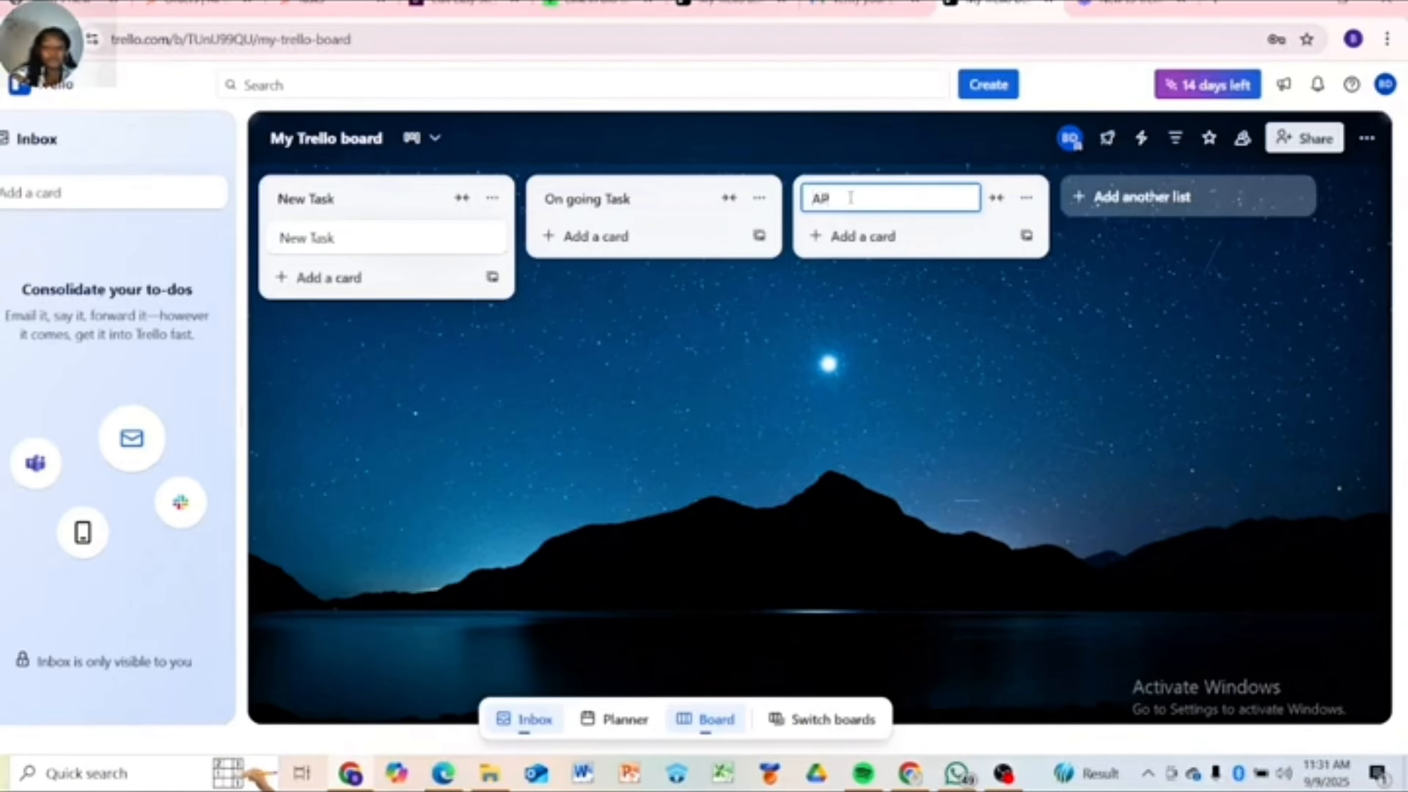
{"action": "key", "text": "BackSpace"}
{"action": "key", "text": "BackSpace"}
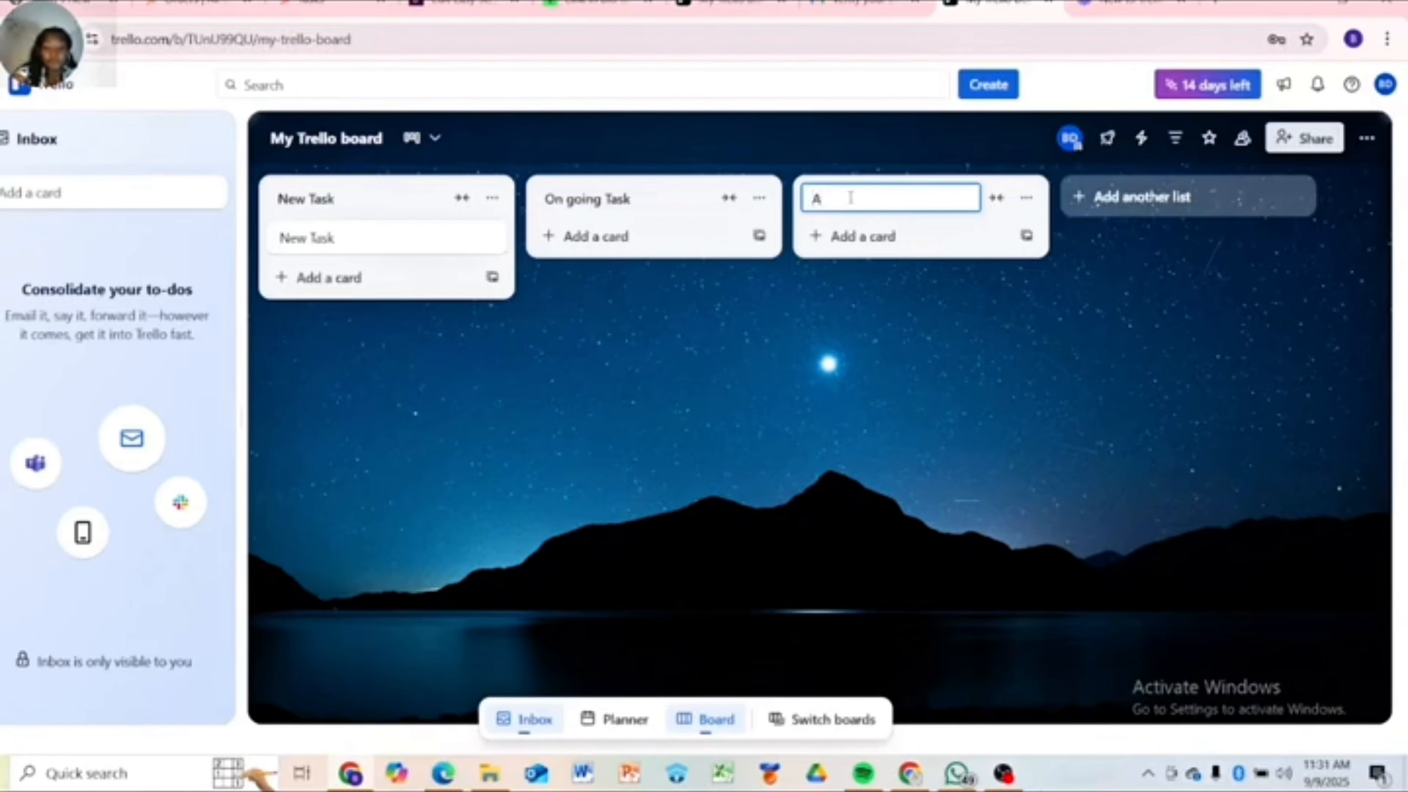
{"action": "type", "text": "pproved T"}
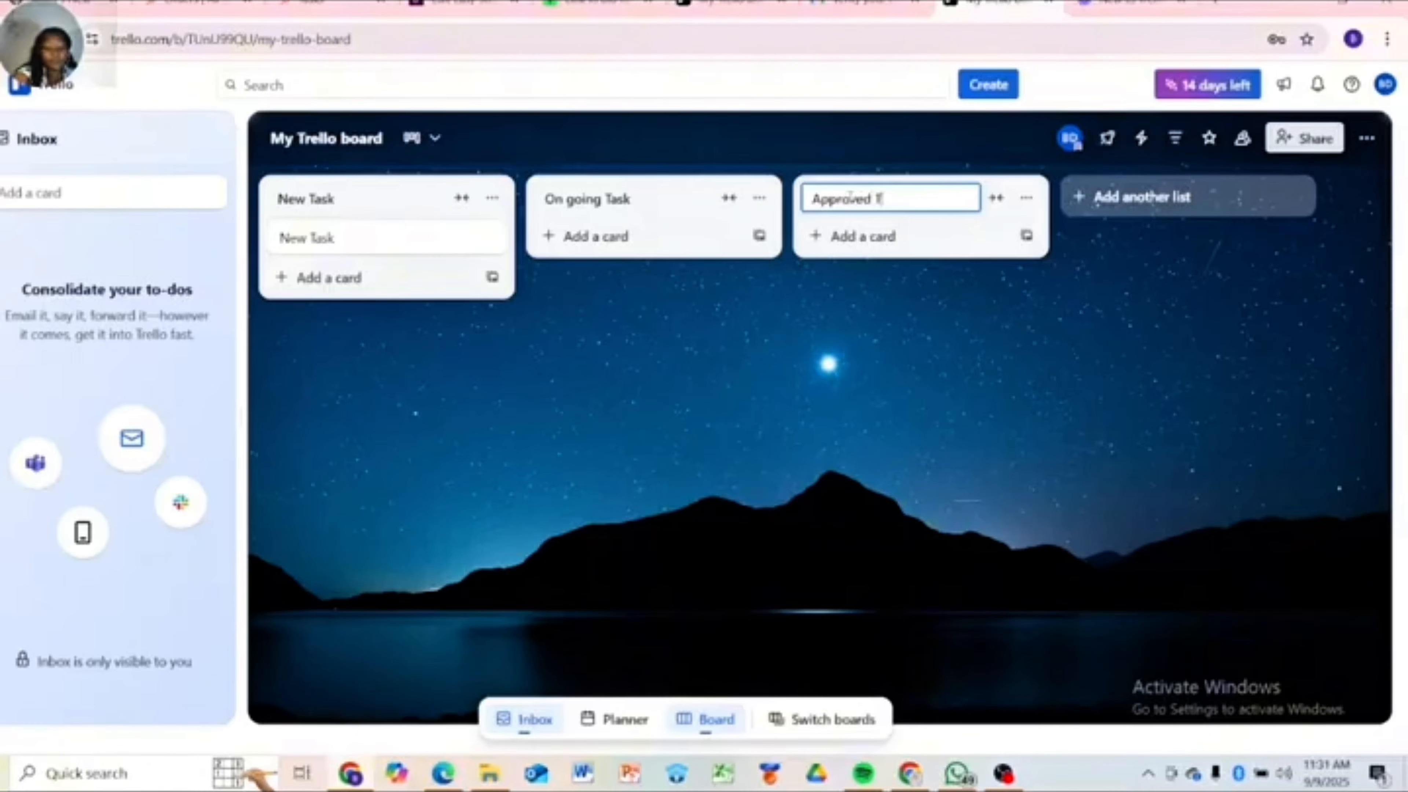
{"action": "type", "text": "ask"}
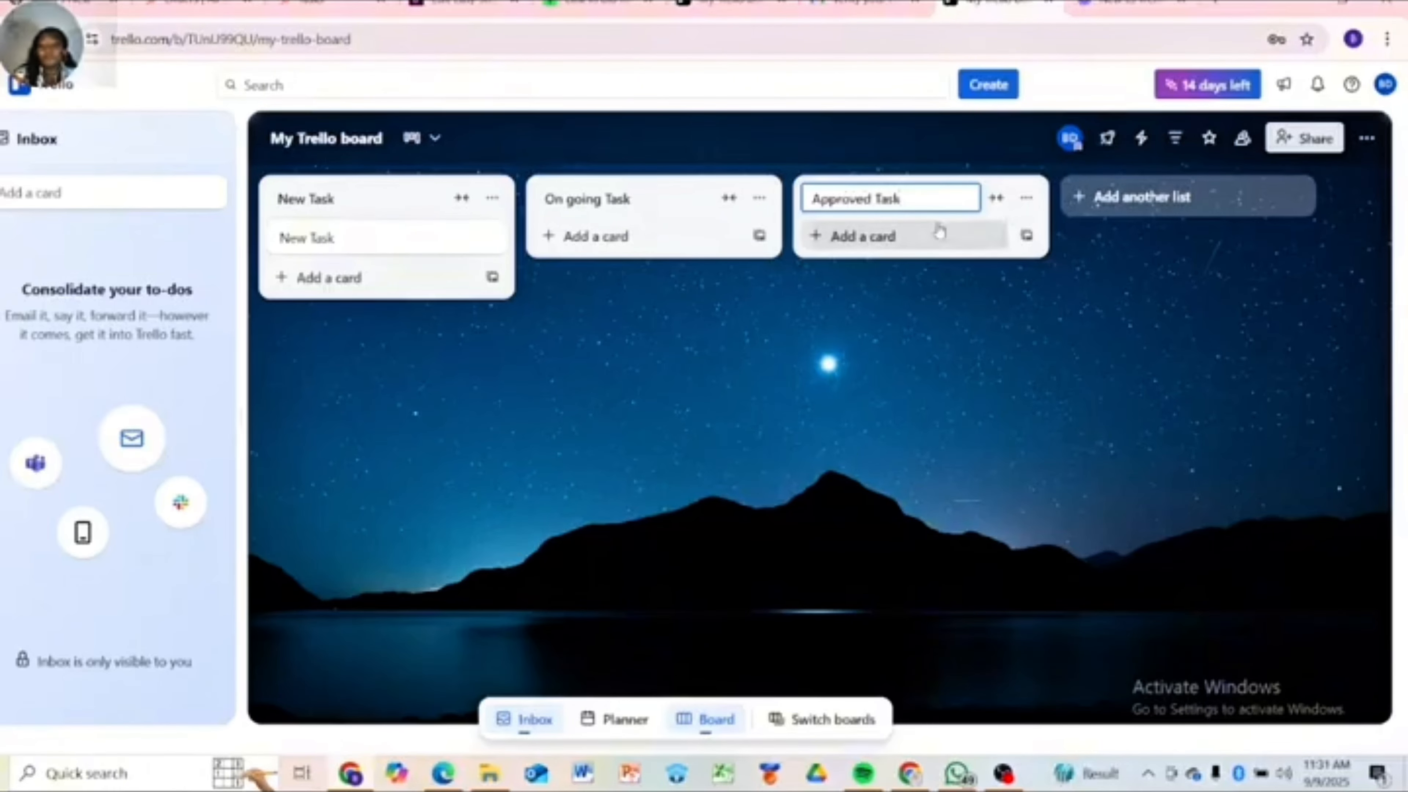
Try to add a fourth list named "Completed Task" after the Approved Task list.
{"action": "left_click", "coordinate": [1082, 210]}
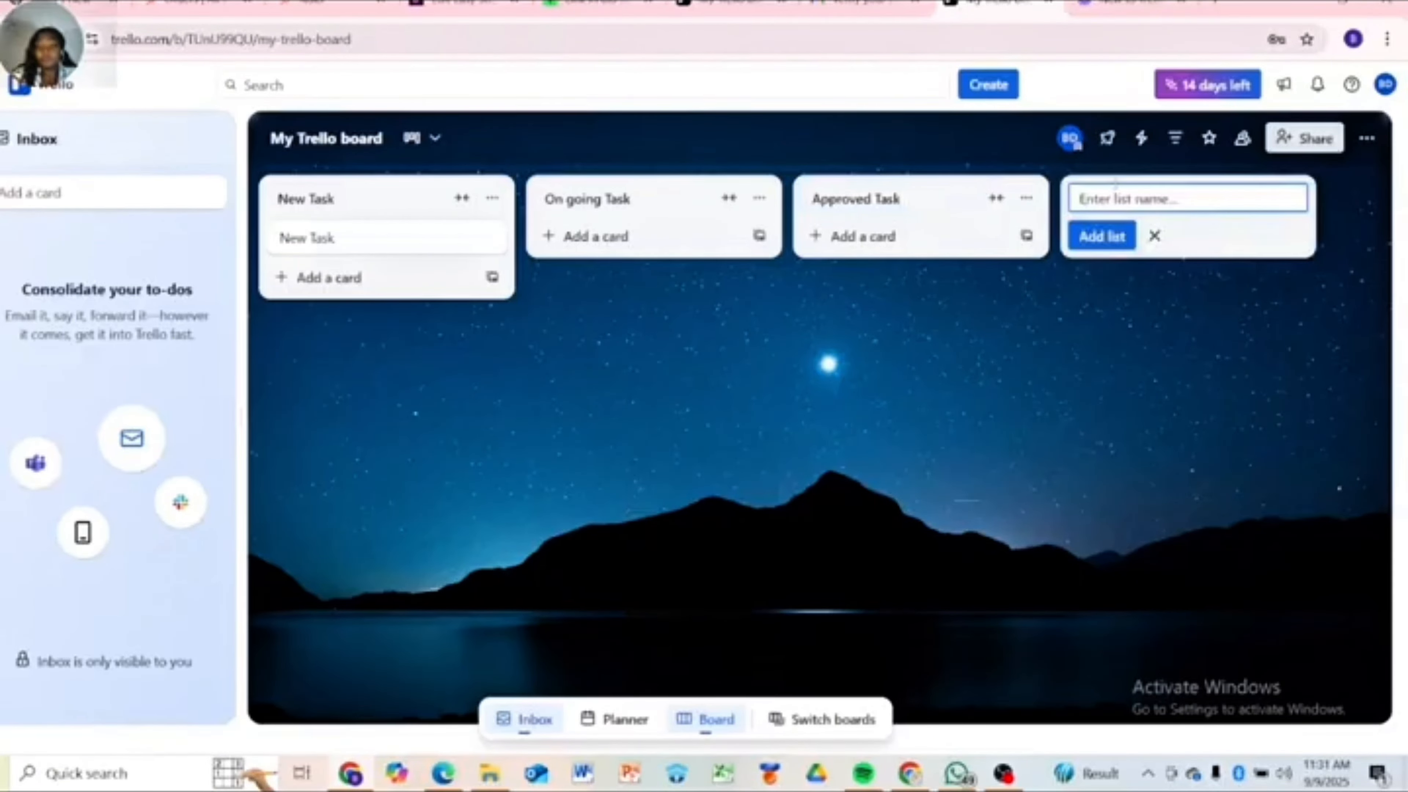
{"action": "type", "text": "C"}
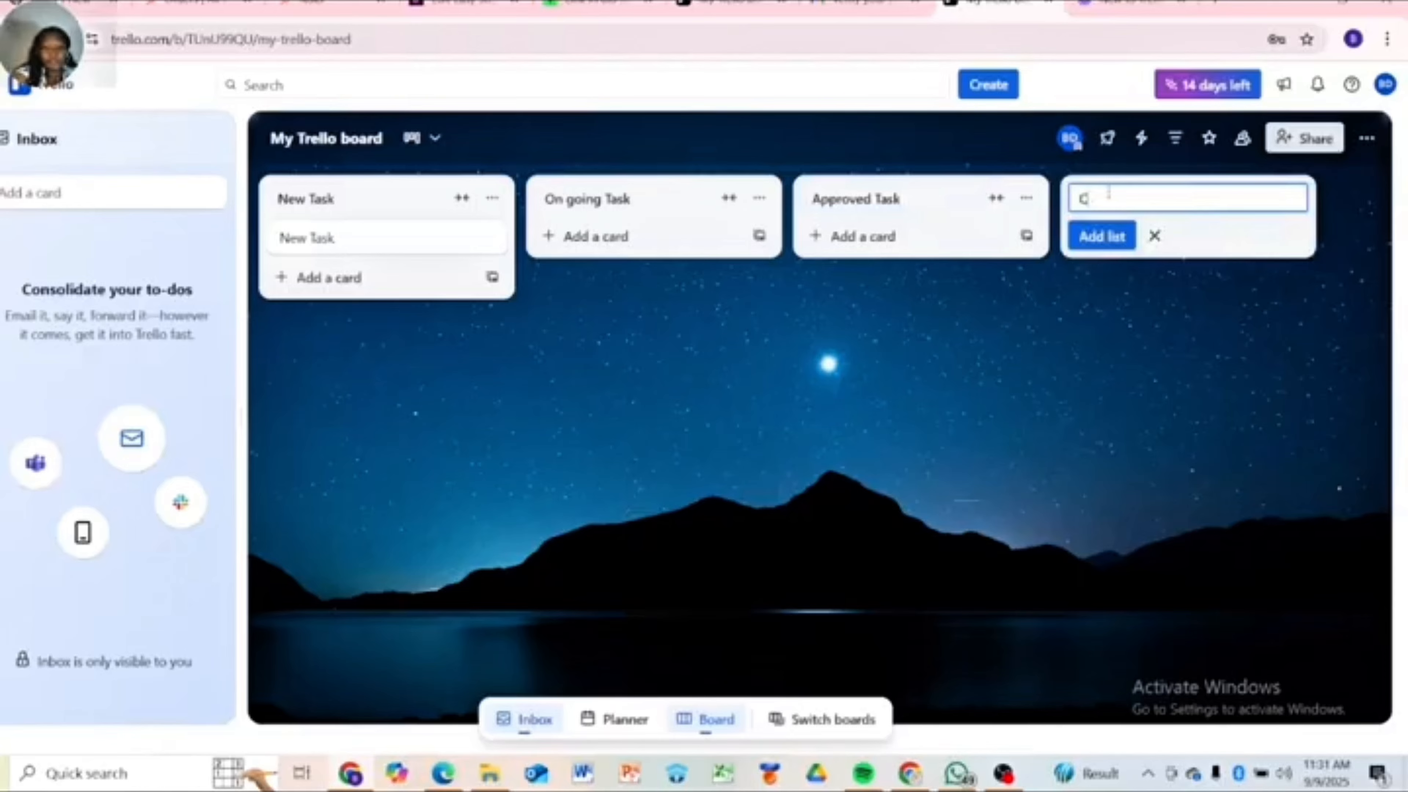
{"action": "type", "text": "omple"}
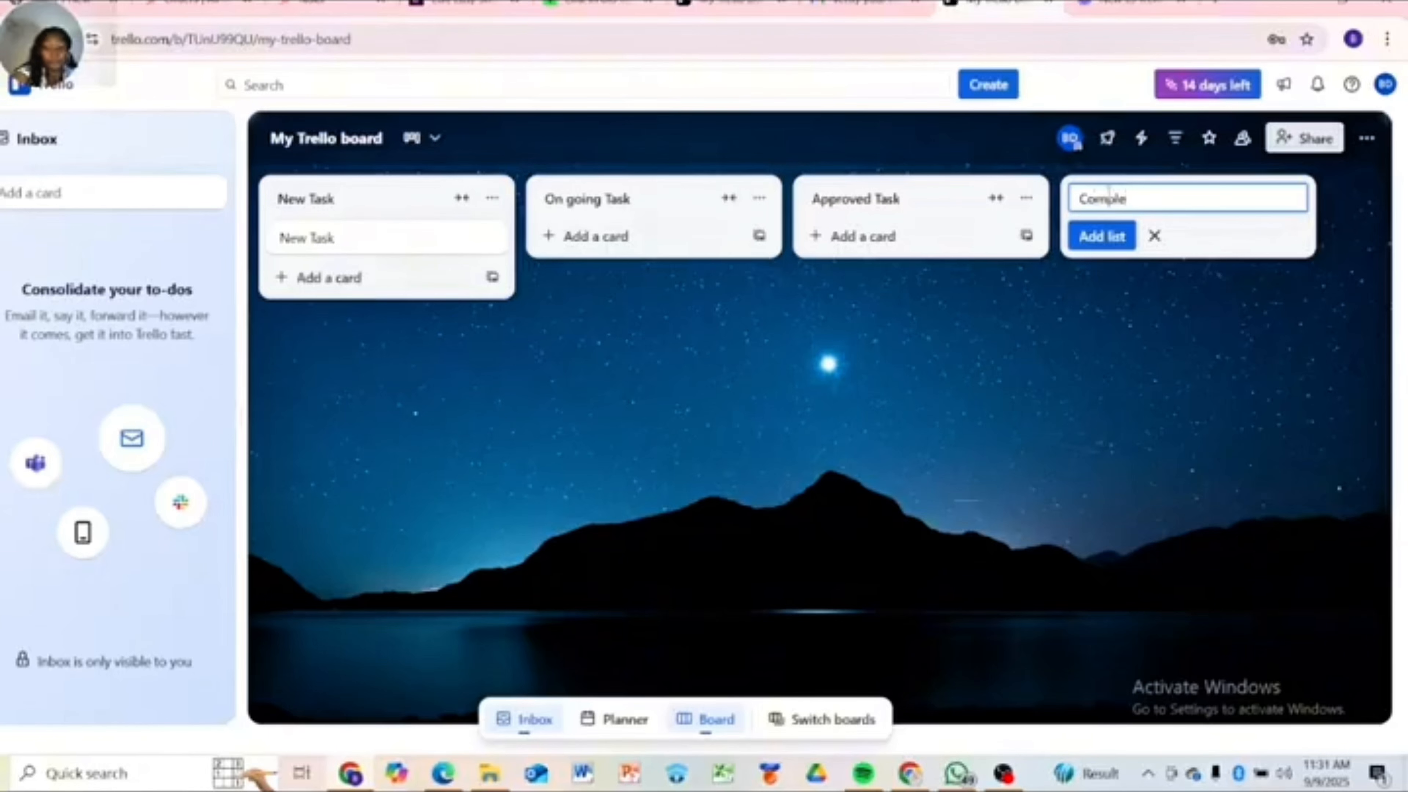
{"action": "type", "text": "ted Task"}
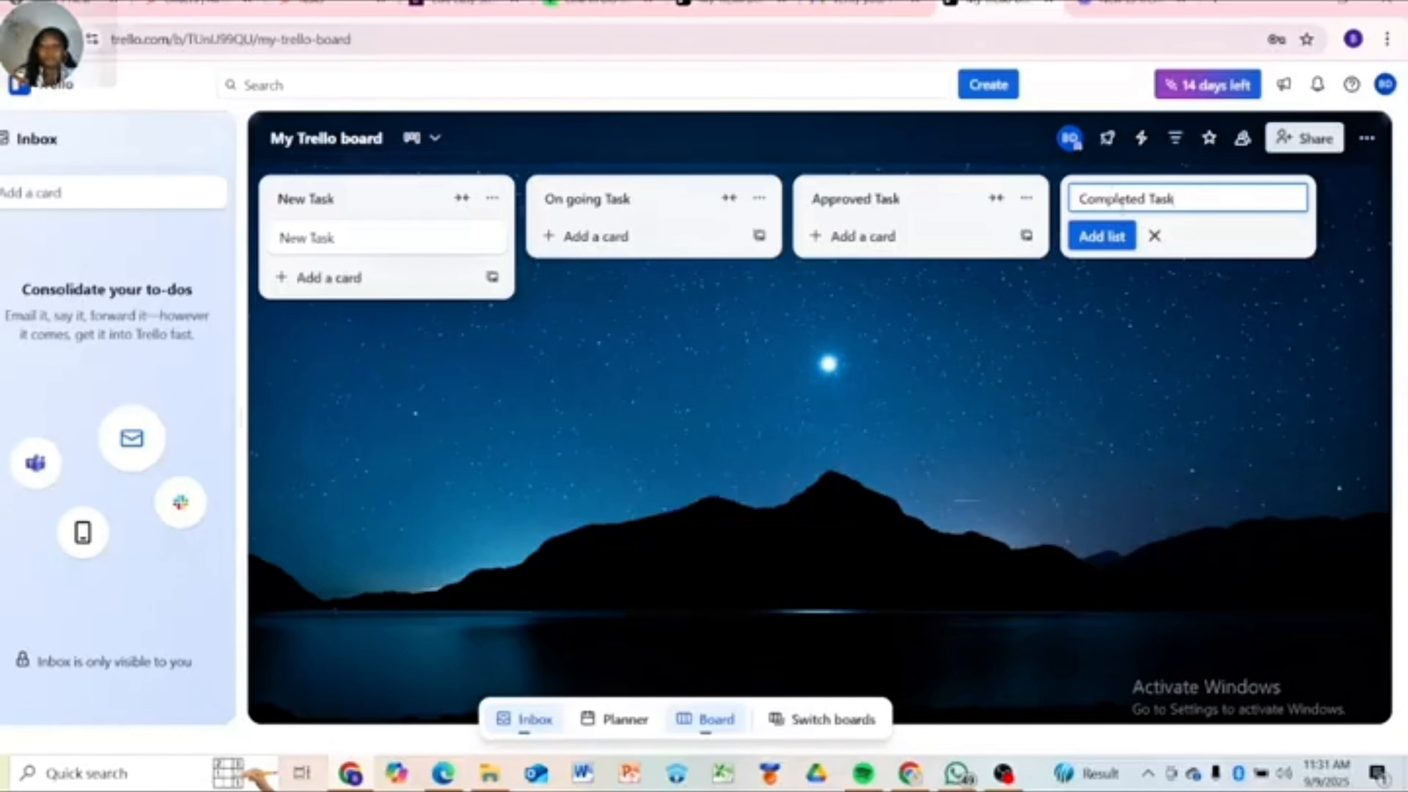
{"action": "left_click", "coordinate": [948, 326]}
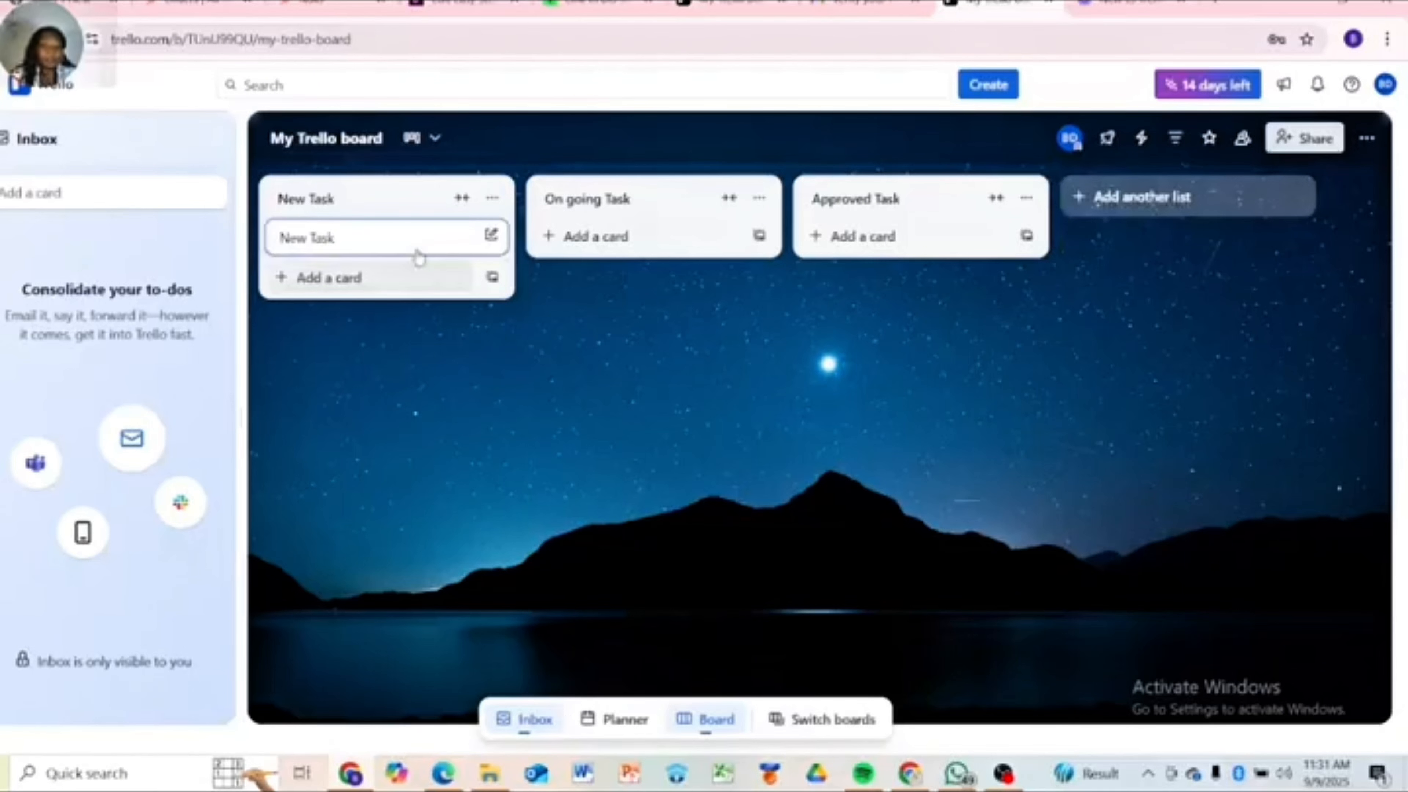
{"action": "left_click", "coordinate": [490, 235]}
{"action": "key", "text": "BackSpace"}
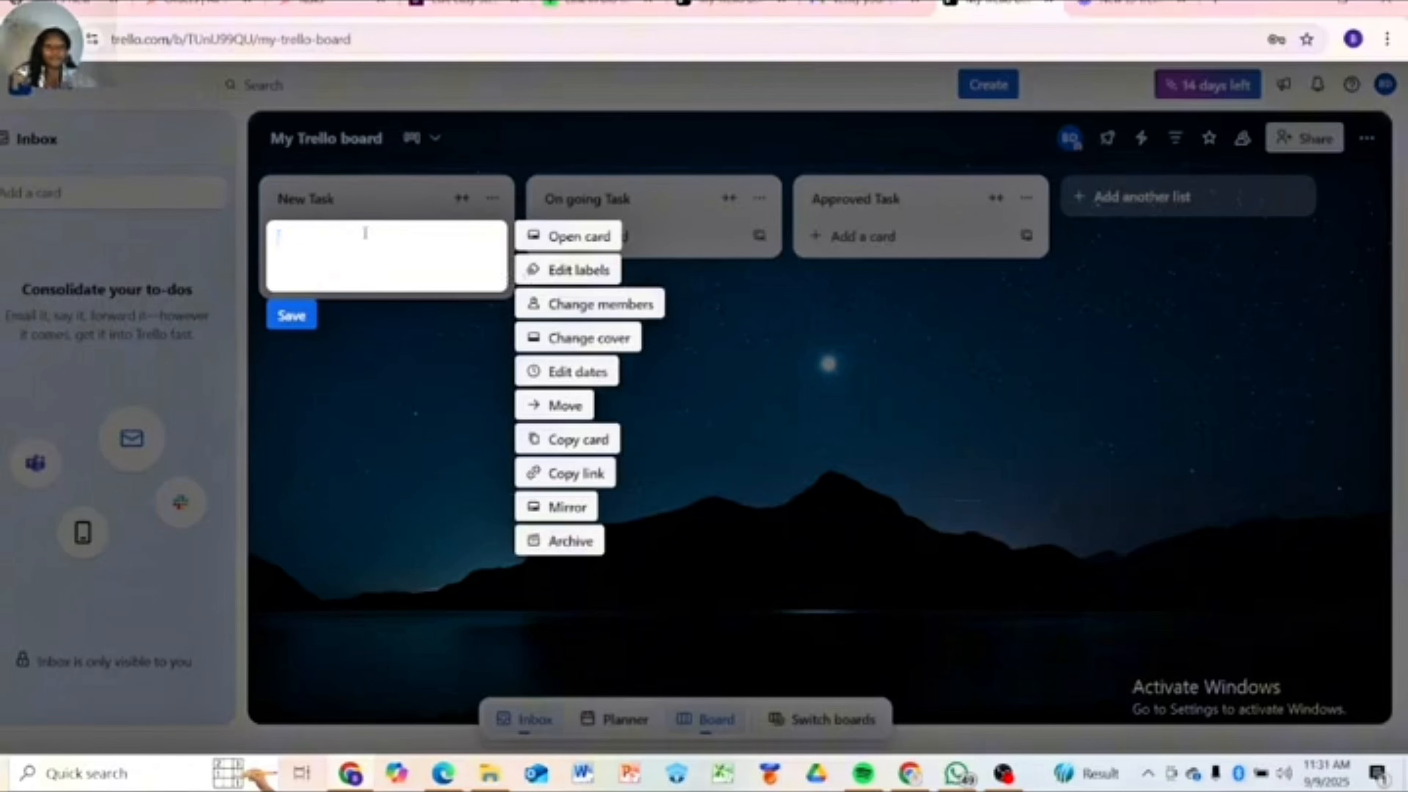
{"action": "left_click", "coordinate": [408, 380]}
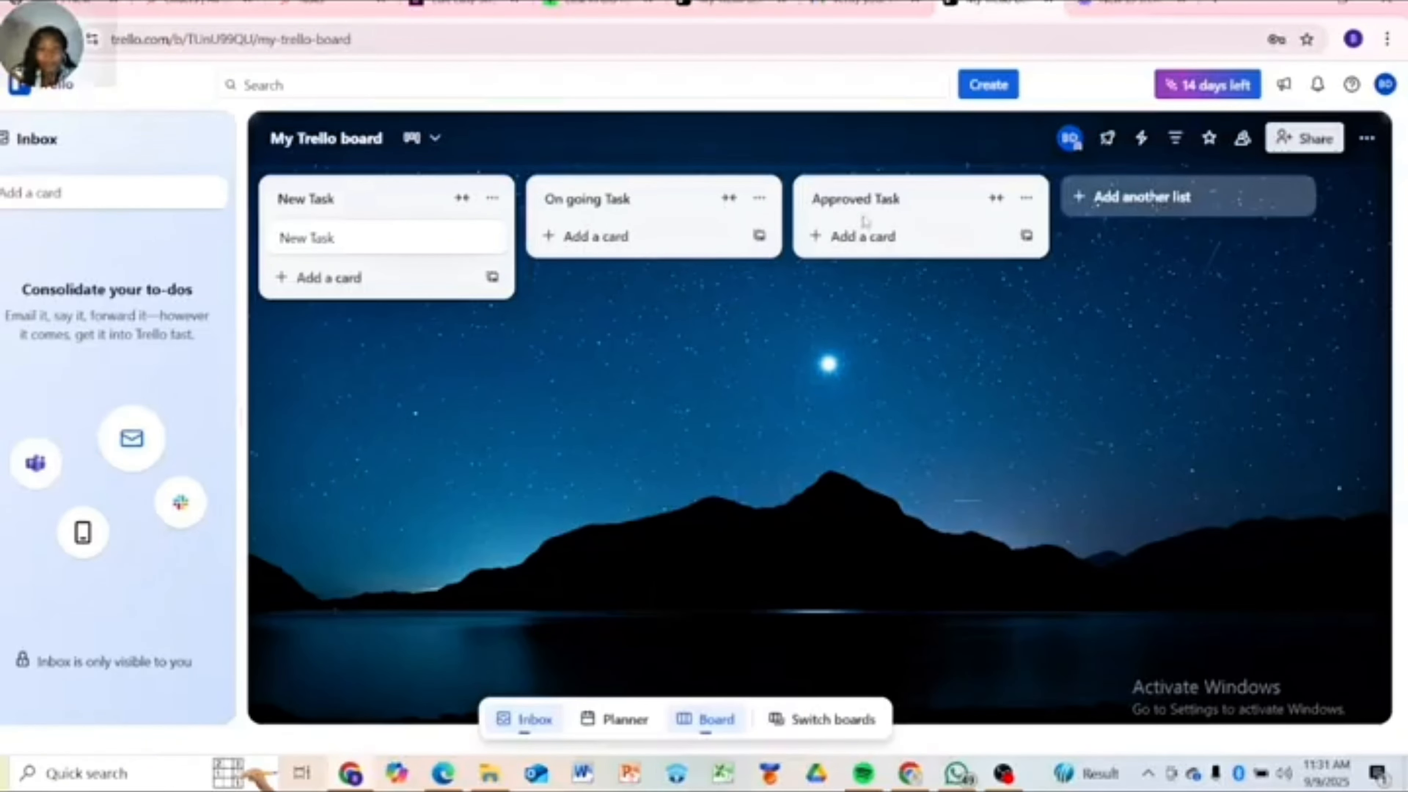
Add a new list named "Completed Task" to the board.
{"action": "left_click", "coordinate": [1084, 197]}
{"action": "type", "text": "Completed Task"}
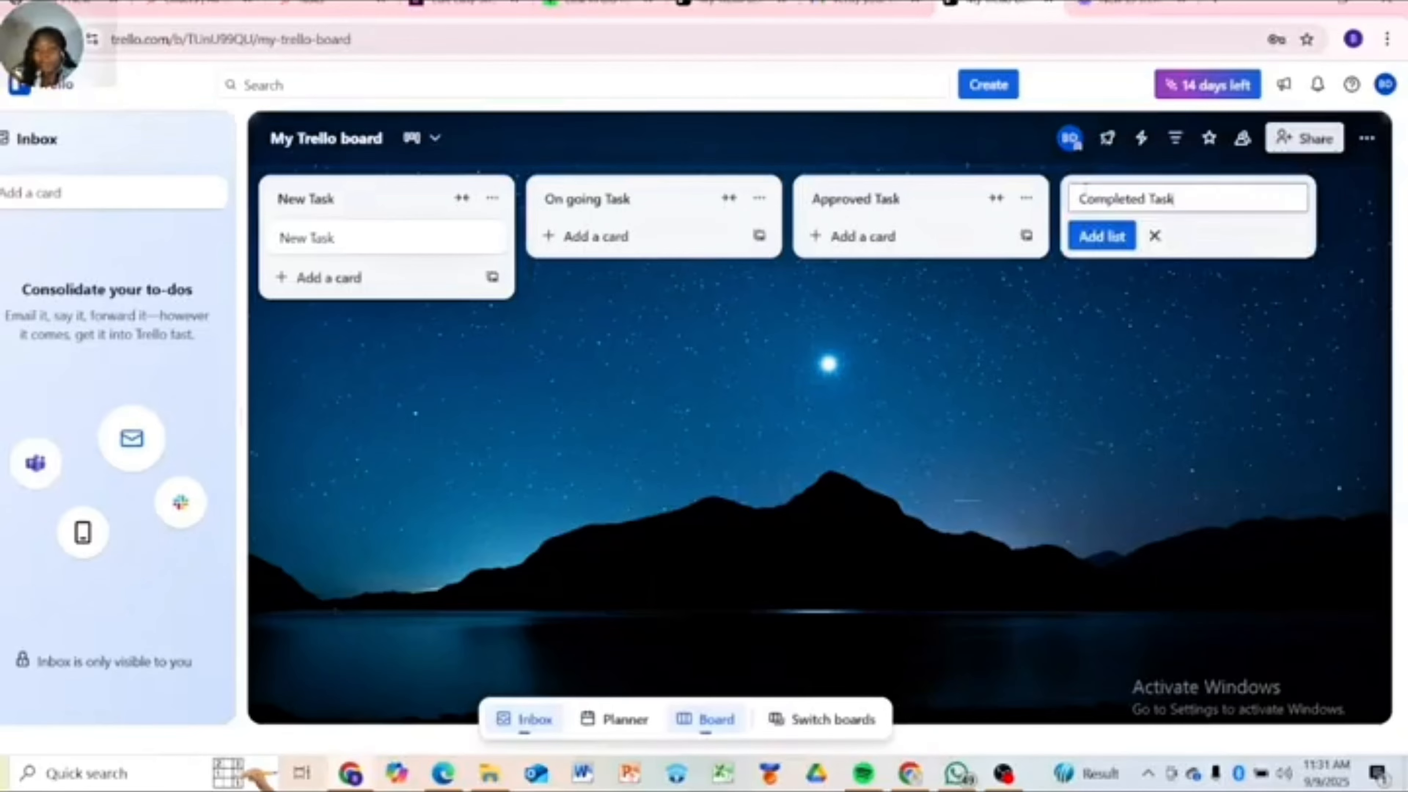
{"action": "left_click", "coordinate": [1102, 236]}
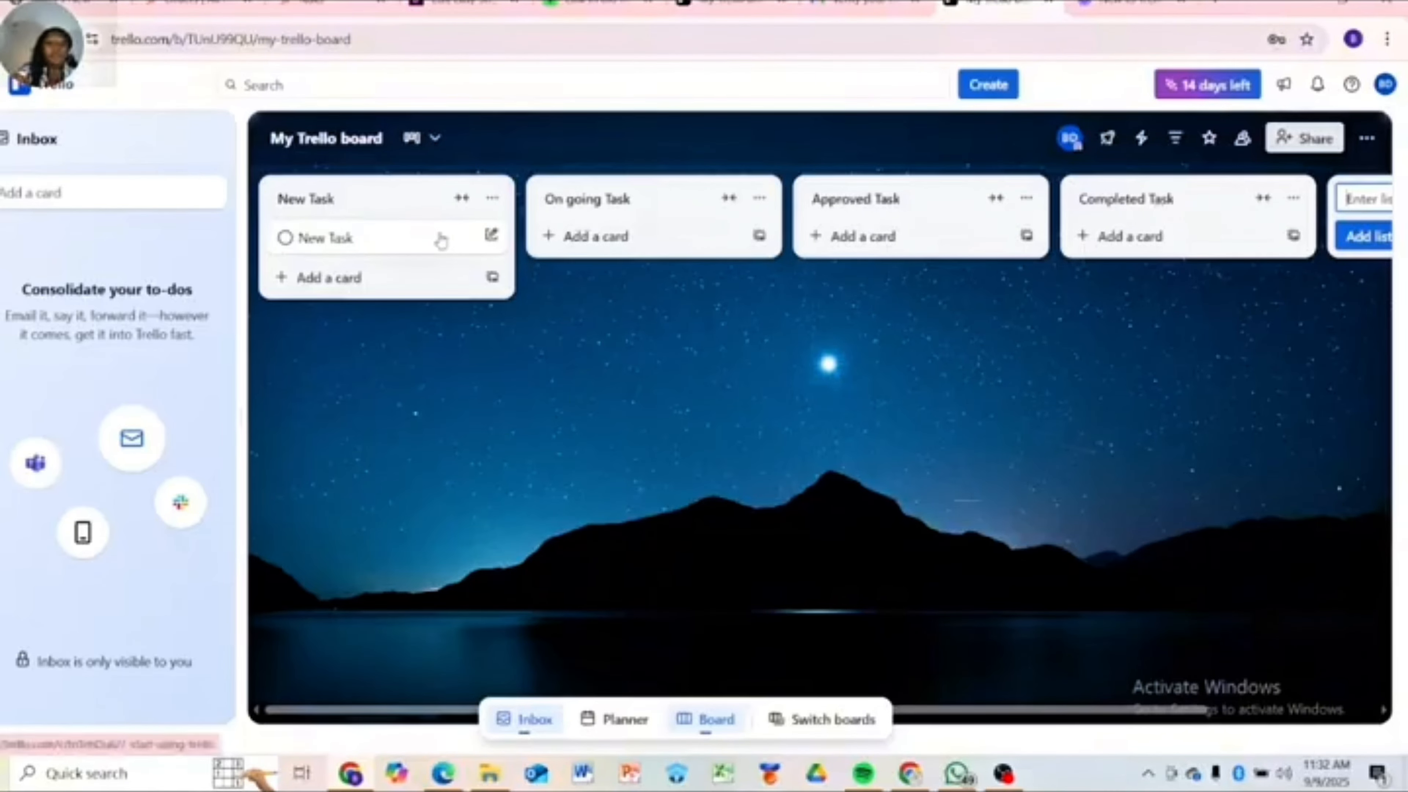
In the New Task card's description, write "The Maintenance Team is to ensure that the recent recieved parts should be ready for transportation to the assigned Termina".
{"action": "left_click", "coordinate": [373, 244]}
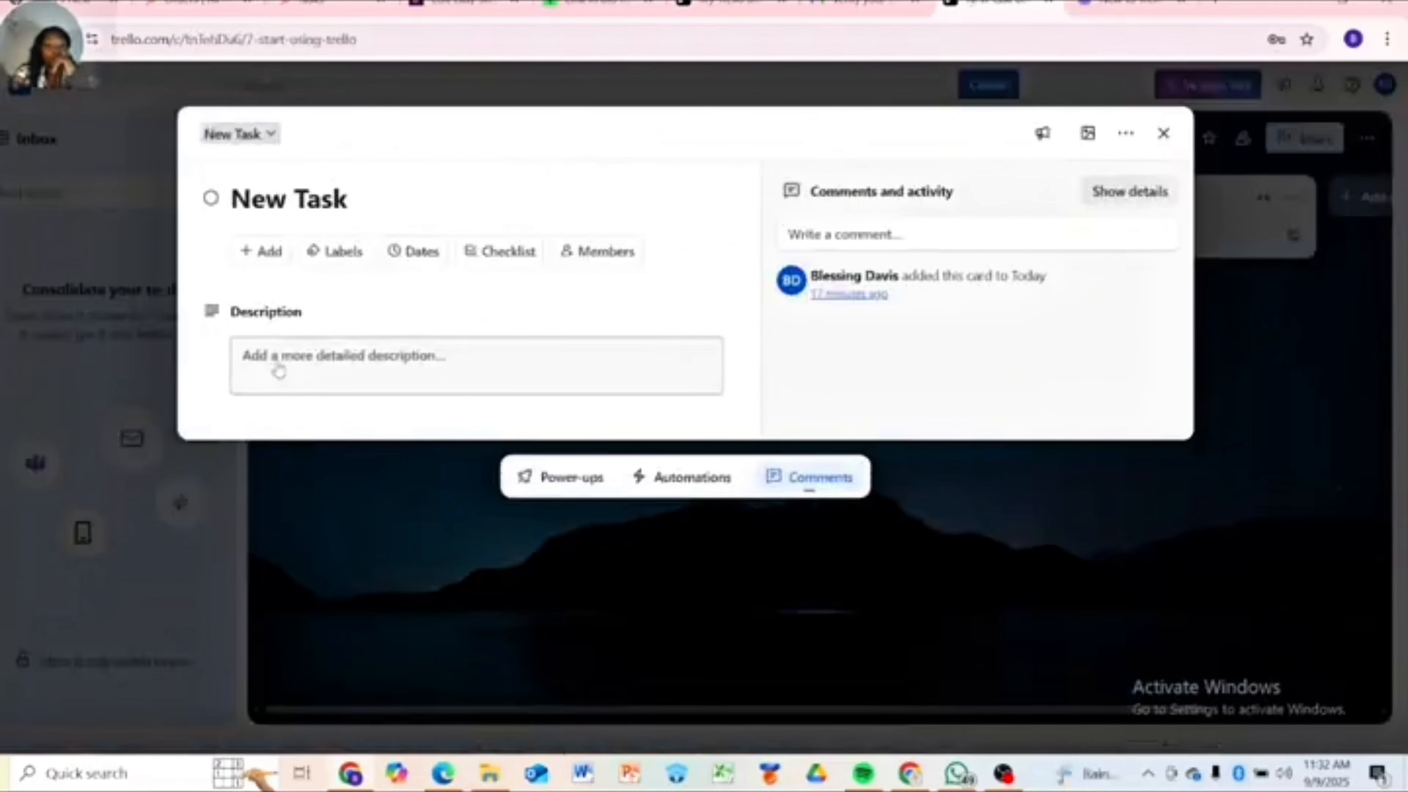
{"action": "left_click", "coordinate": [274, 356]}
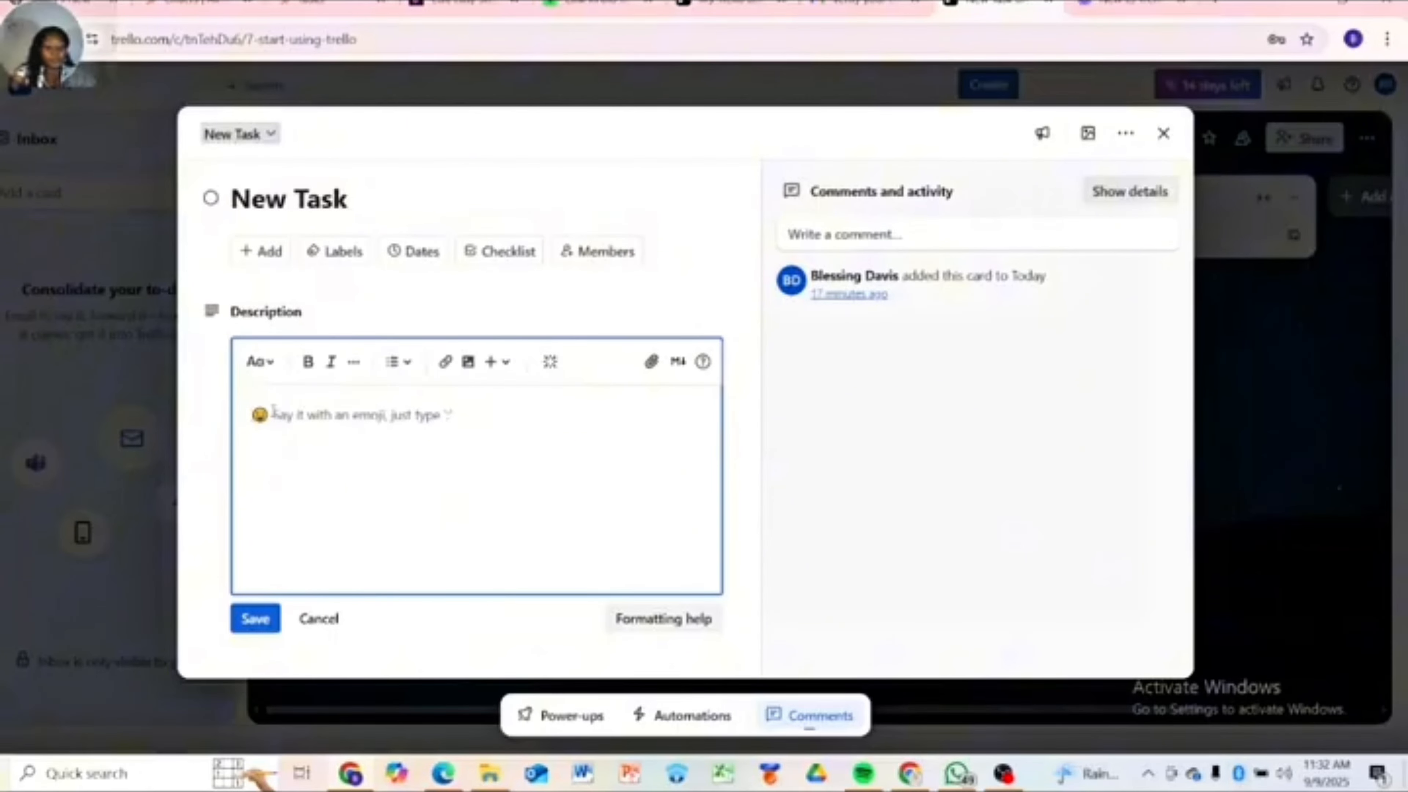
{"action": "type", "text": "Th"}
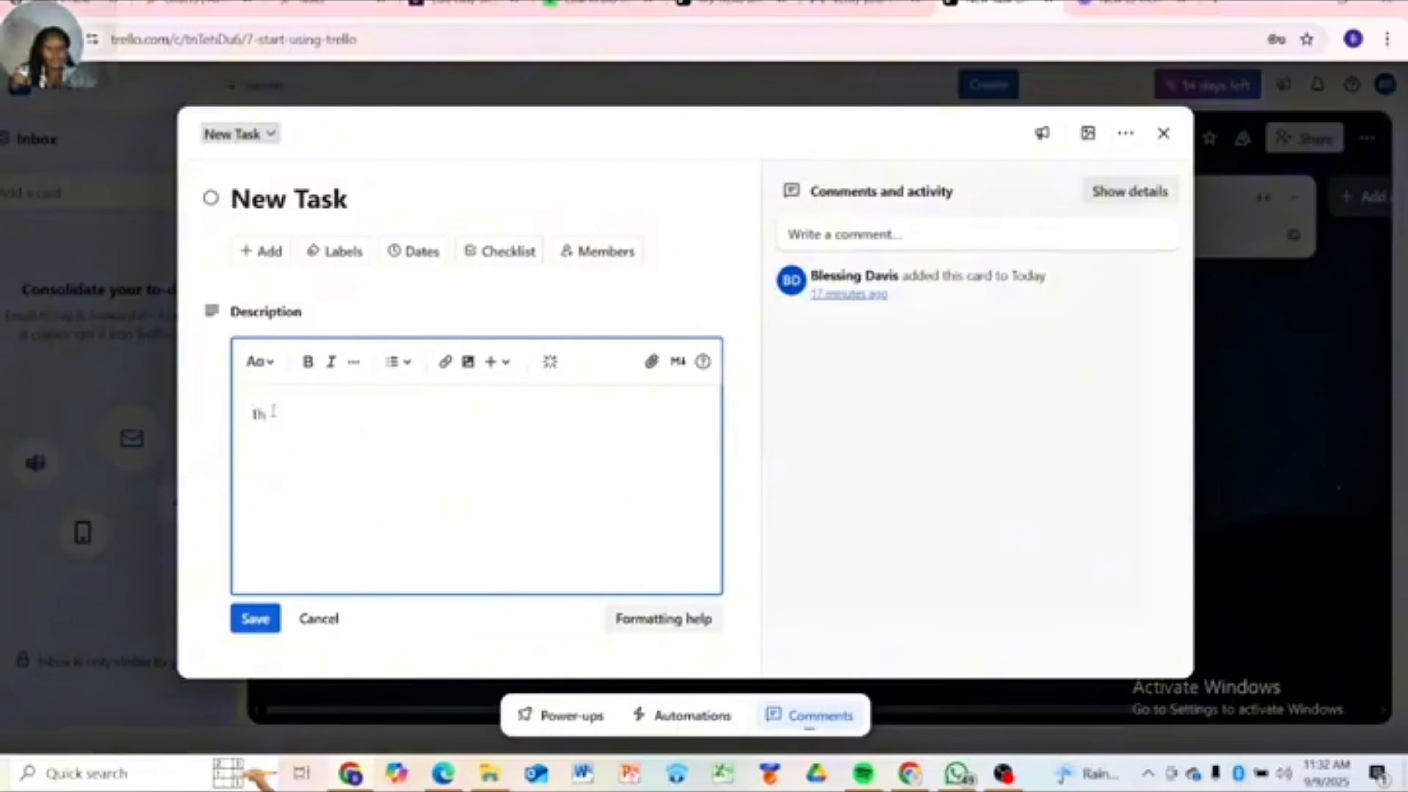
{"action": "type", "text": "e Main"}
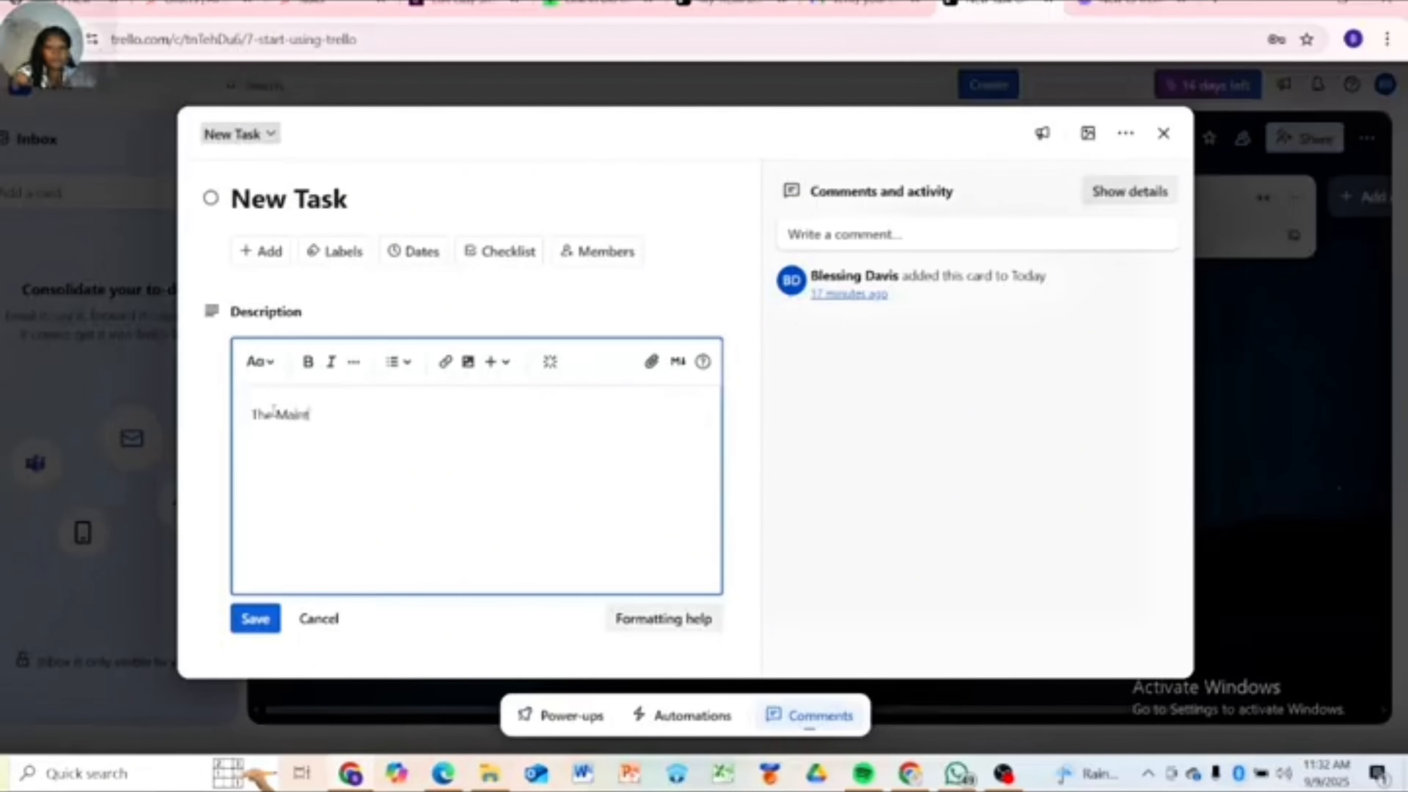
{"action": "type", "text": "tenanc"}
{"action": "type", "text": "e of A"}
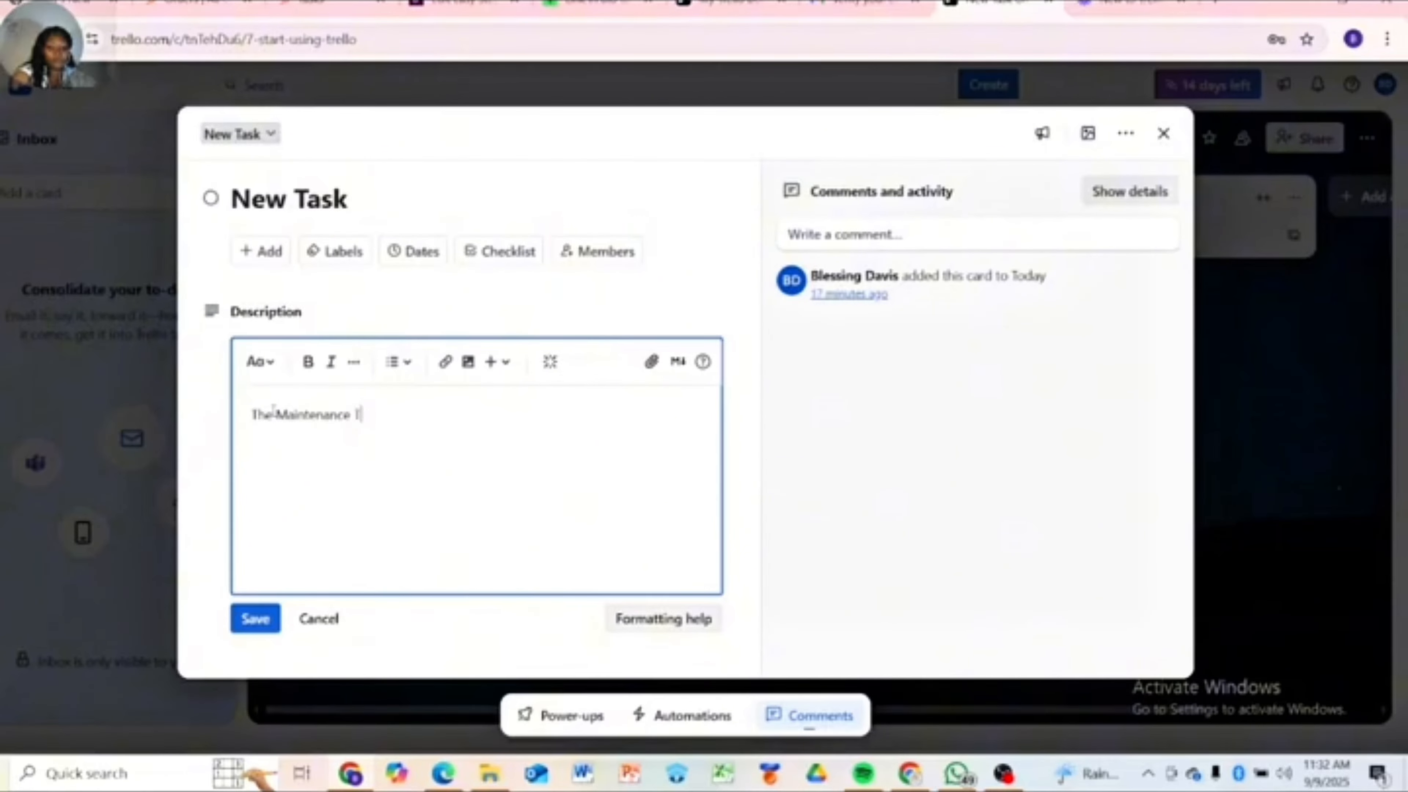
{"action": "type", "text": "Team is to en"}
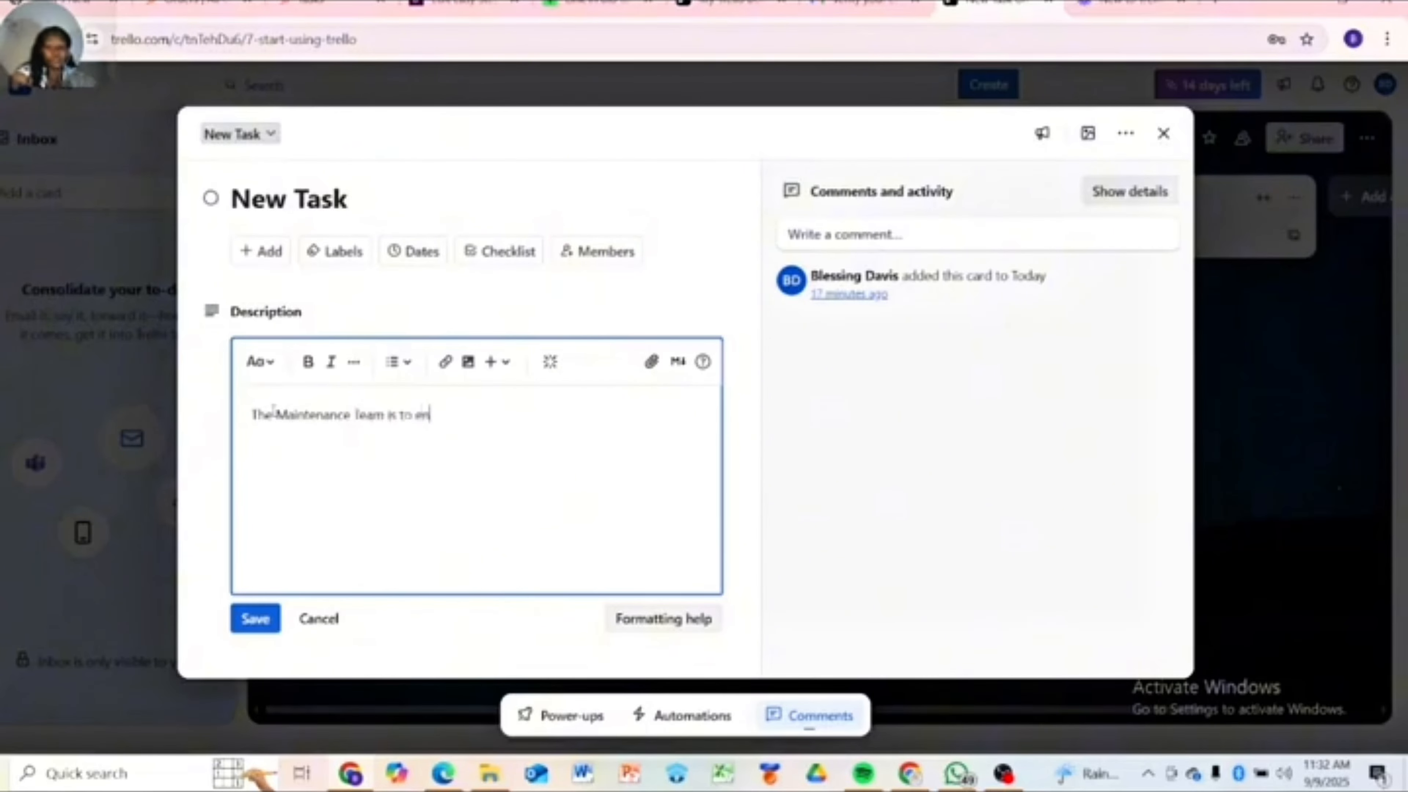
{"action": "type", "text": "su"}
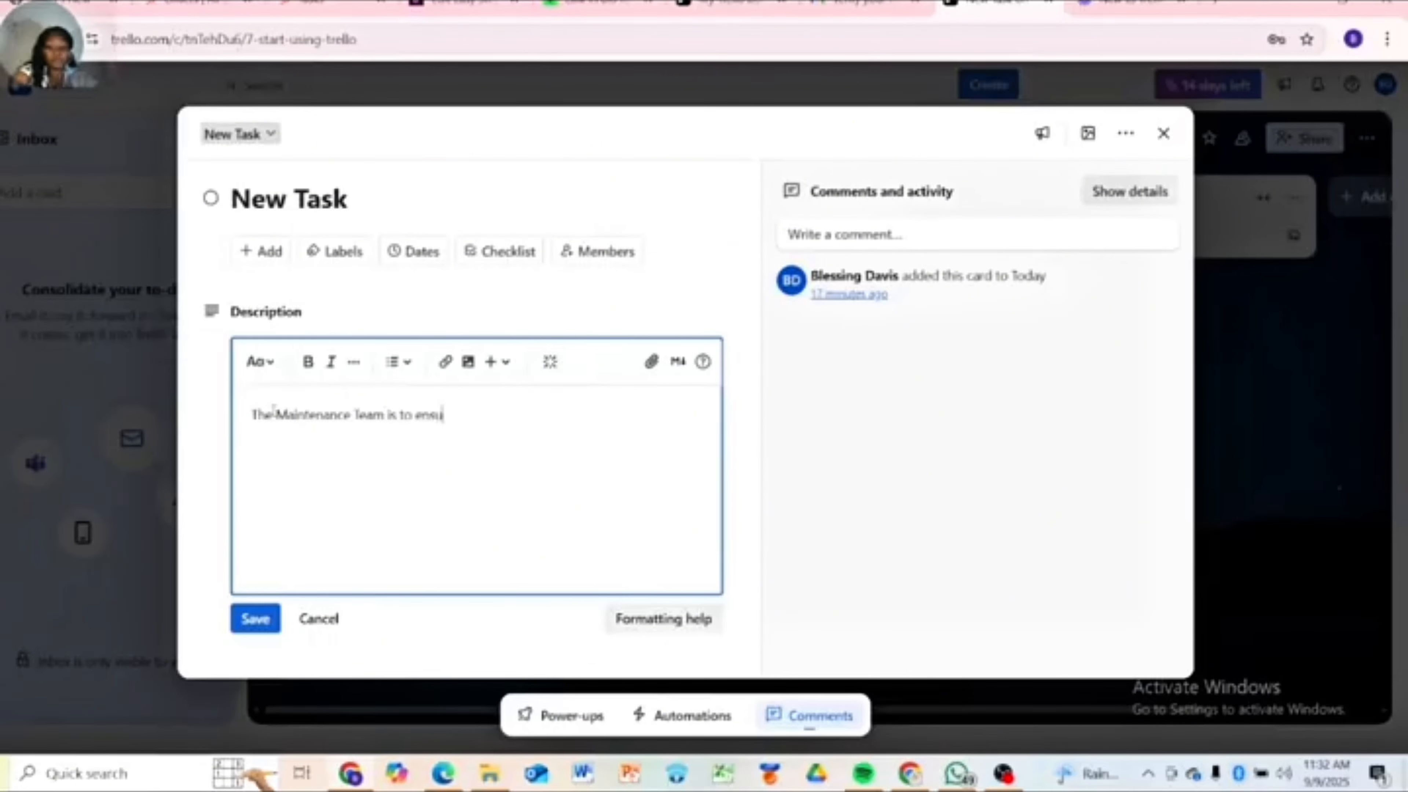
{"action": "type", "text": "re that "}
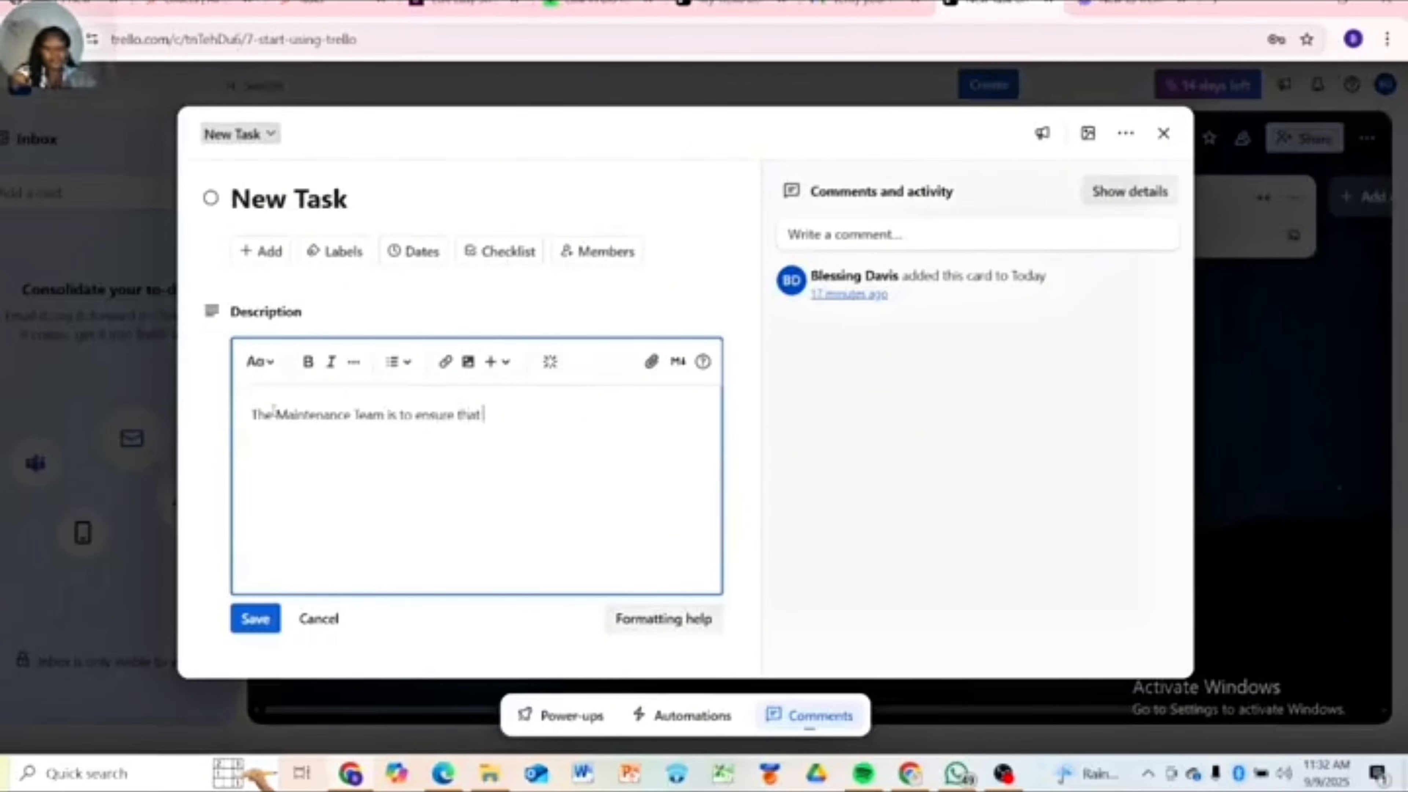
{"action": "type", "text": "the"}
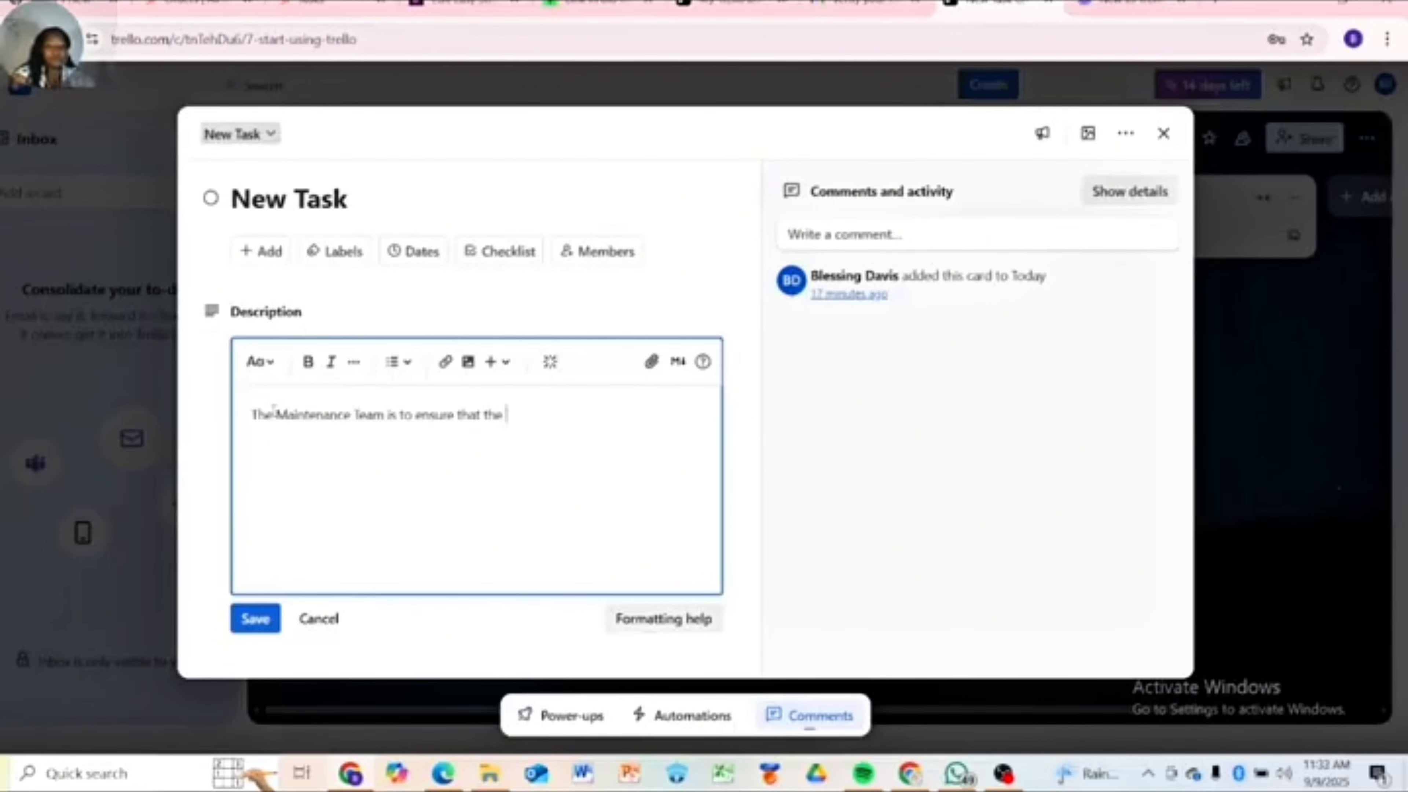
{"action": "type", "text": "rece"}
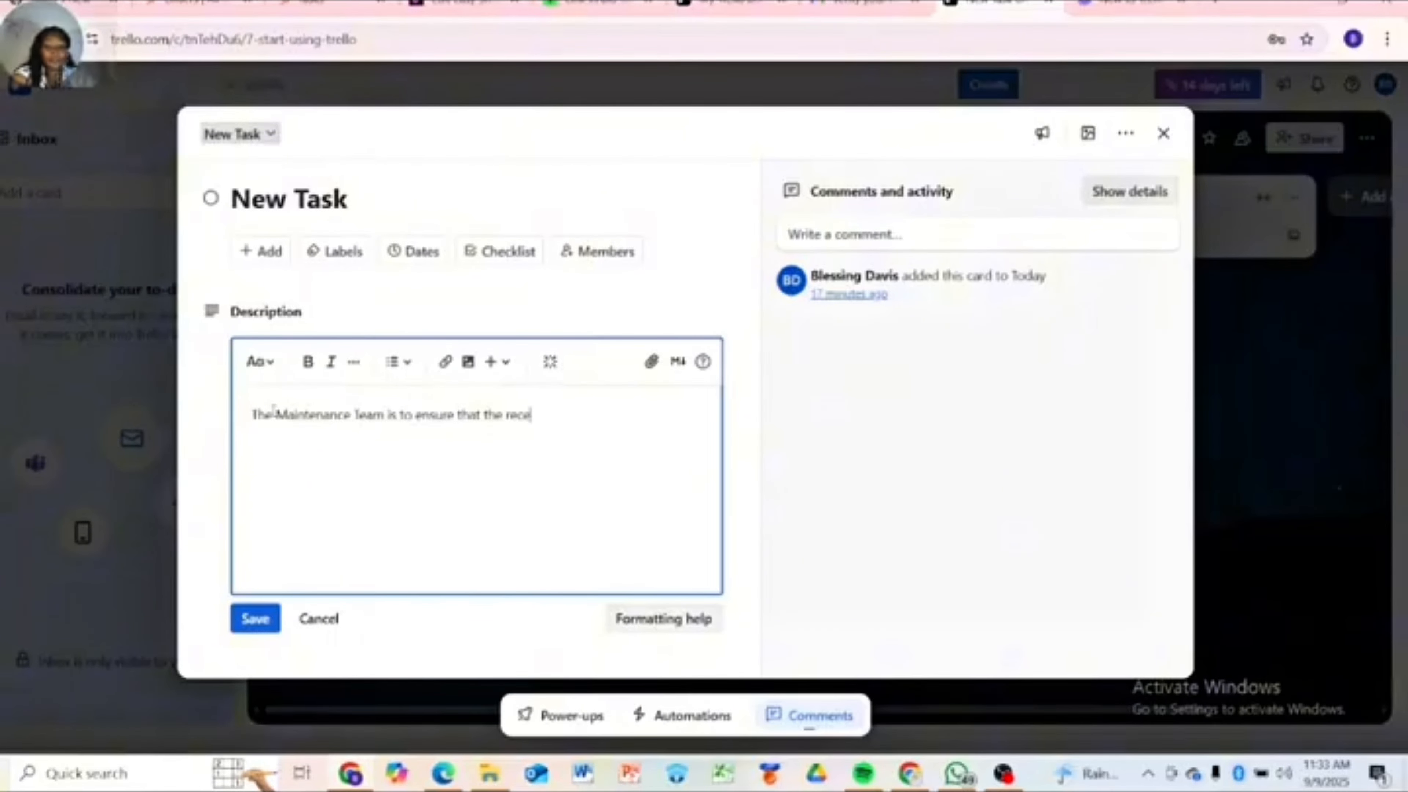
{"action": "type", "text": "nt rec"}
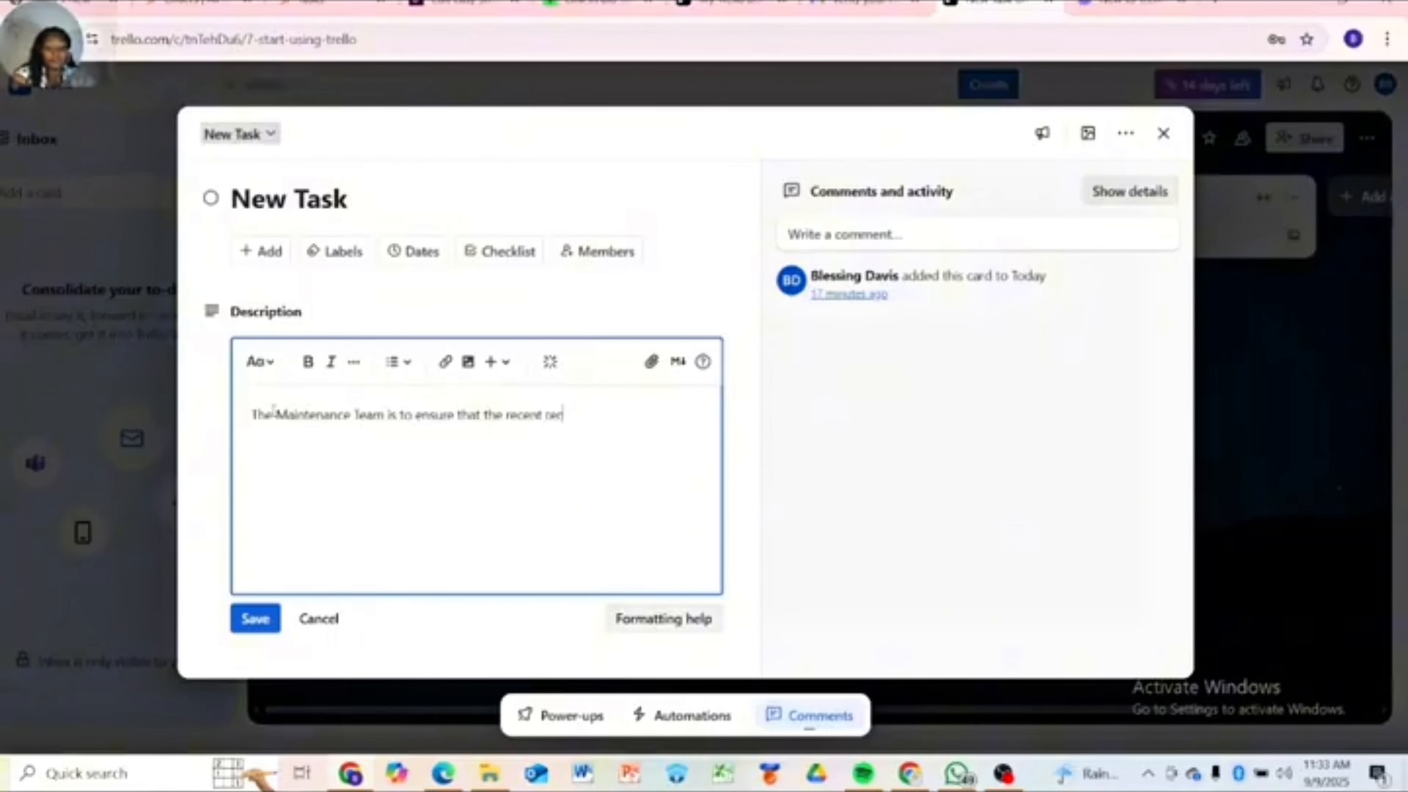
{"action": "type", "text": "ieved "}
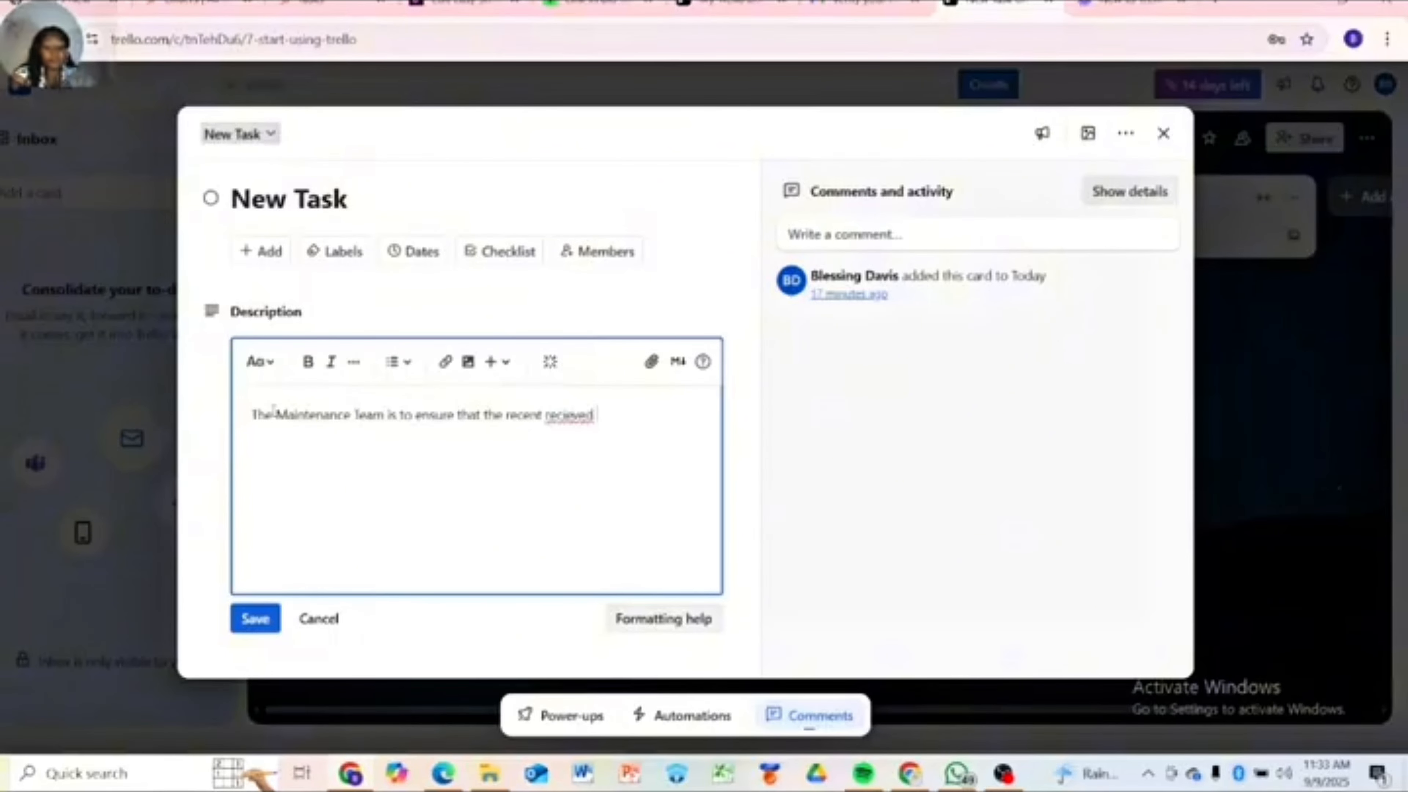
{"action": "type", "text": "parts "}
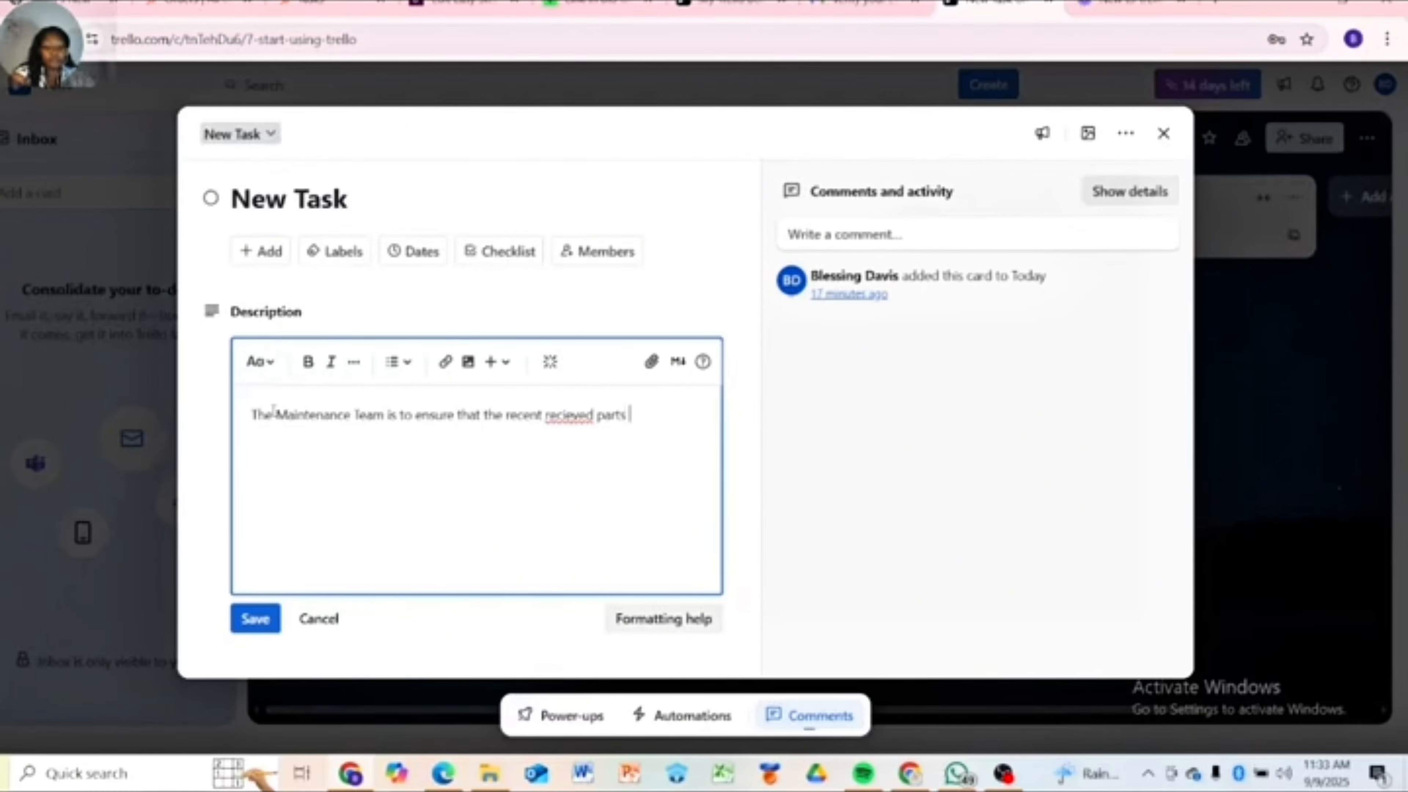
{"action": "type", "text": "should"}
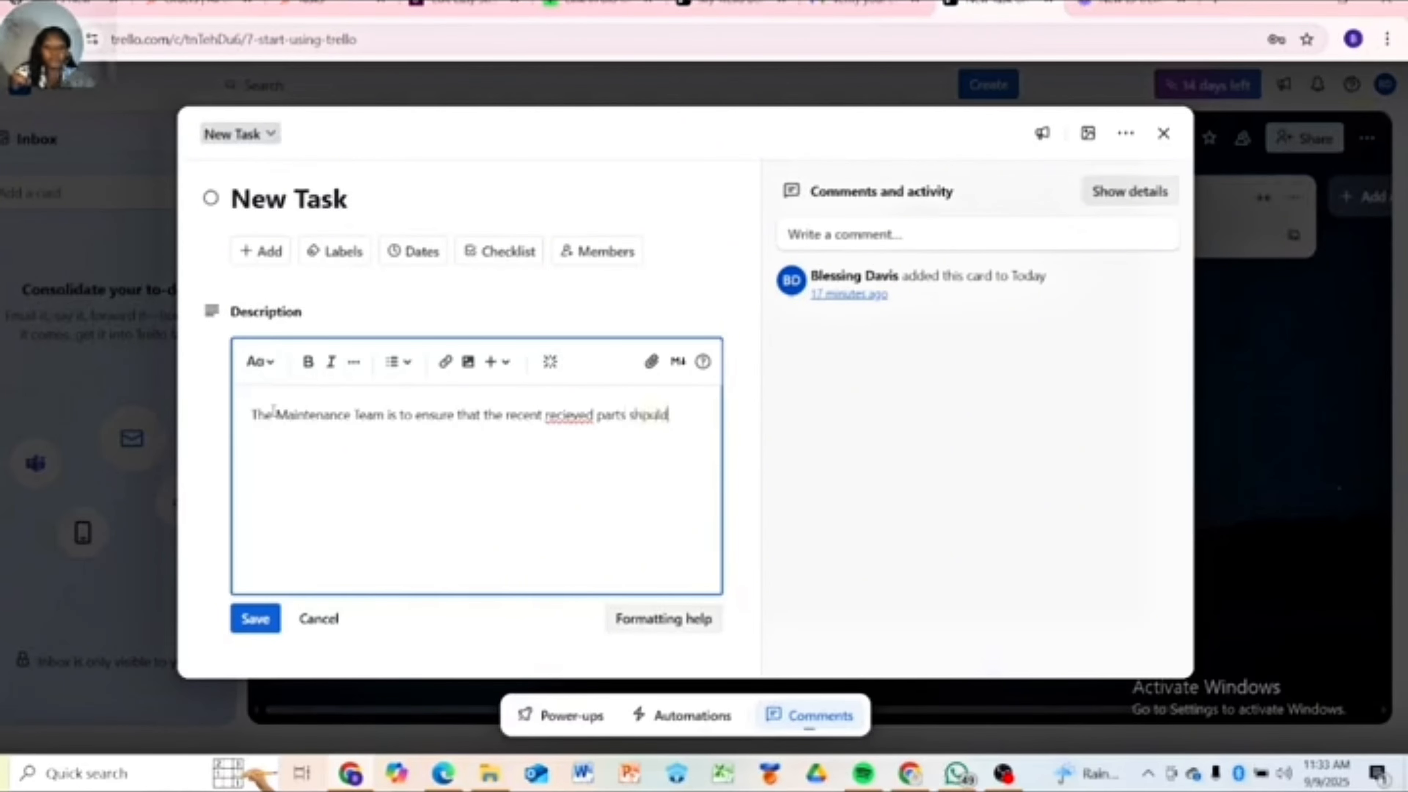
{"action": "key", "text": "BackSpace"}
{"action": "key", "text": "BackSpace"}
{"action": "key", "text": "BackSpace"}
{"action": "type", "text": "ould b"}
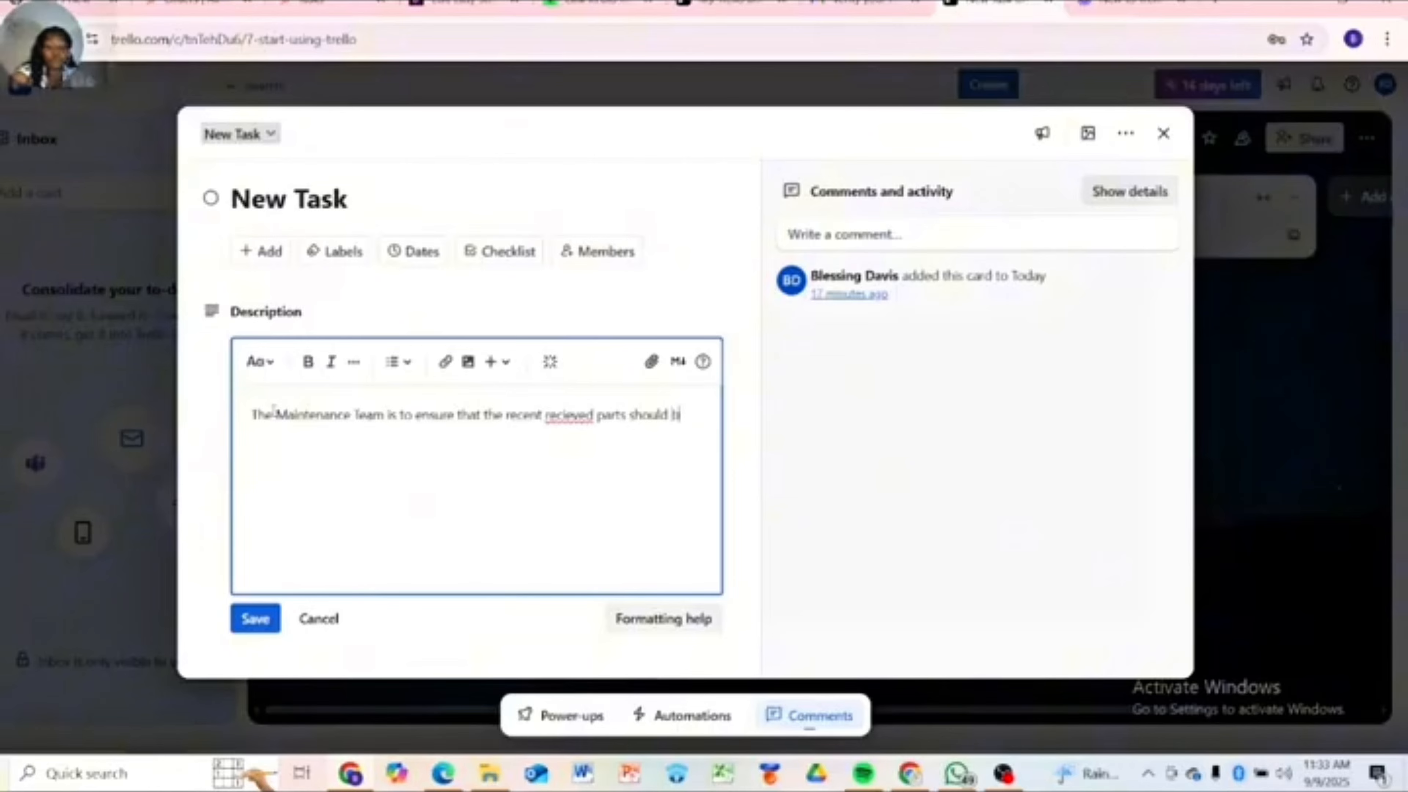
{"action": "type", "text": "e ready "}
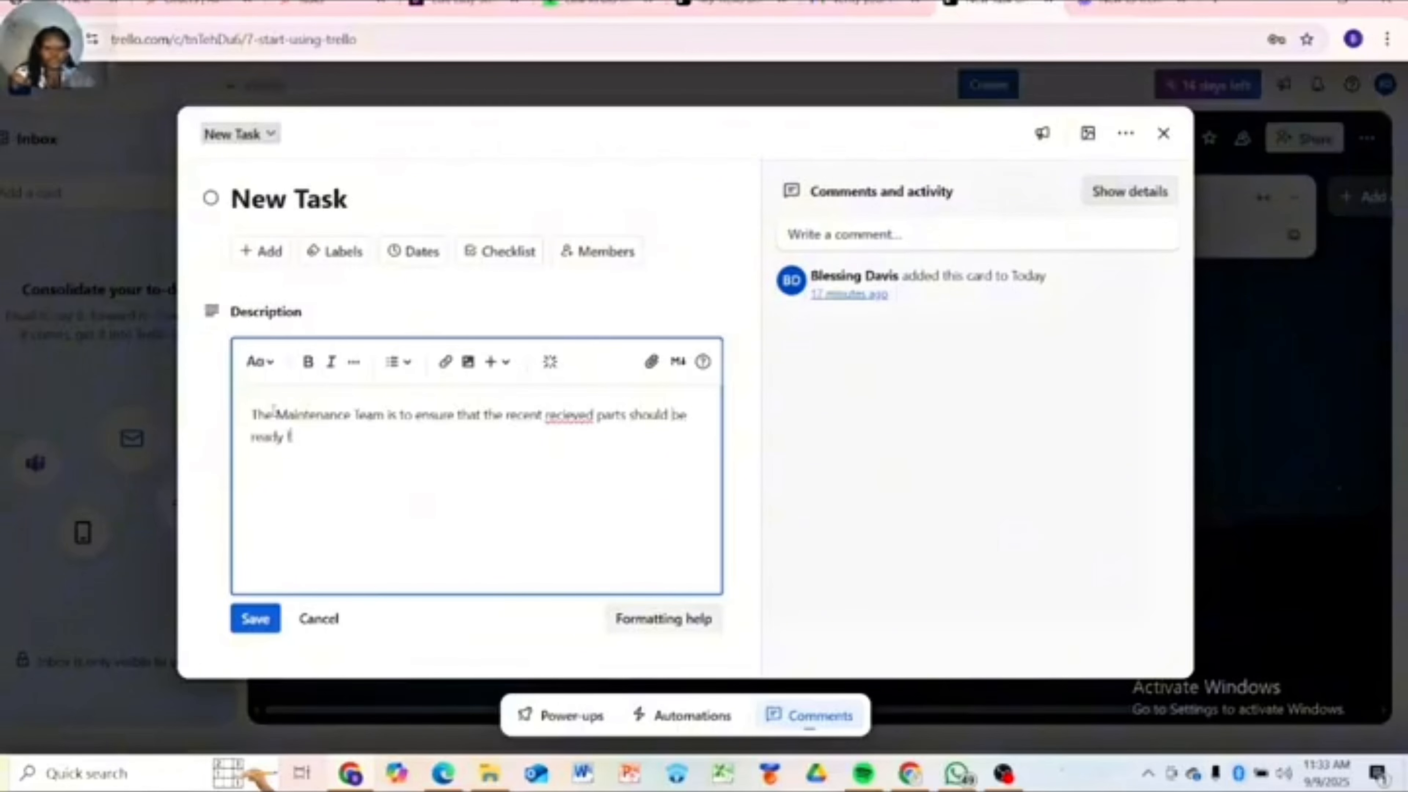
{"action": "type", "text": "for tran"}
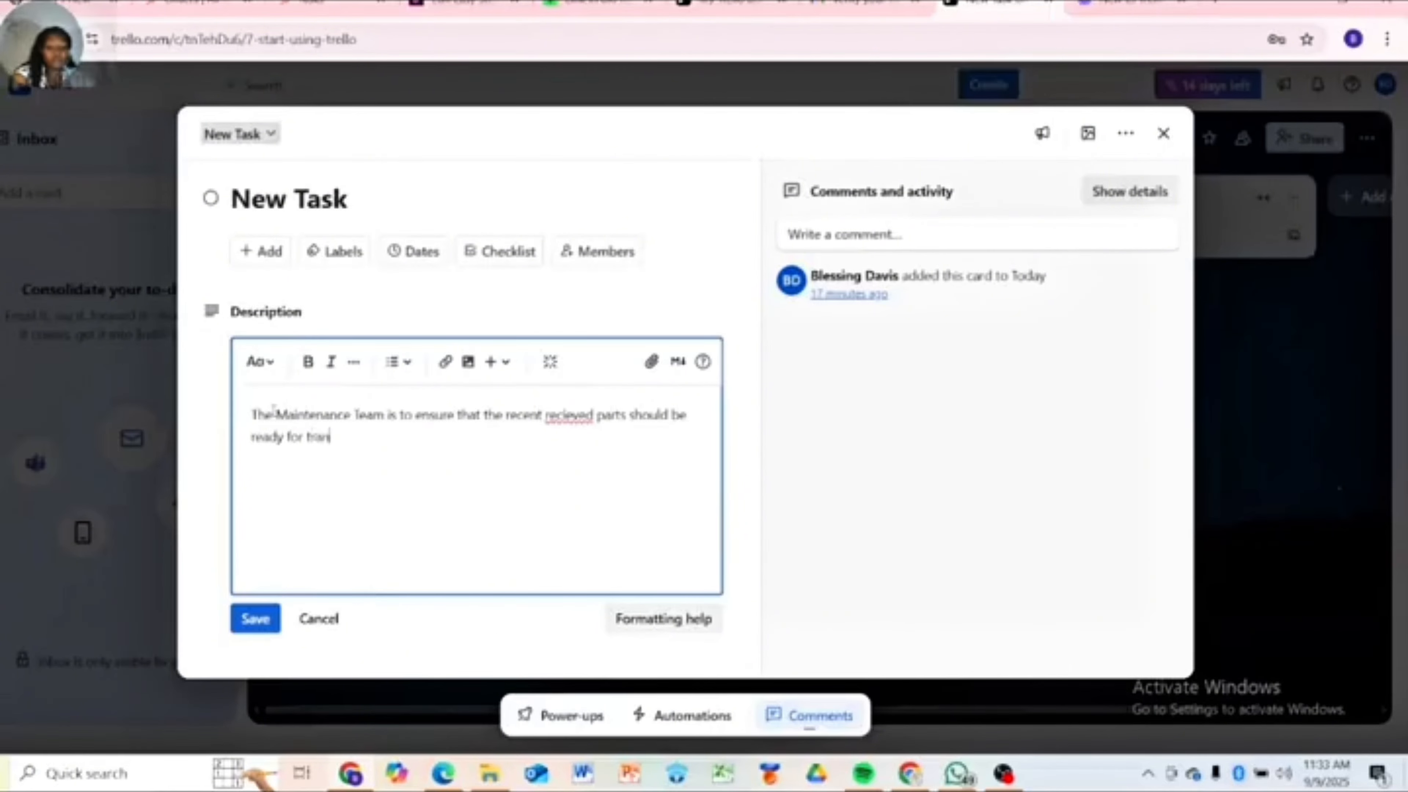
{"action": "type", "text": "sportation t"}
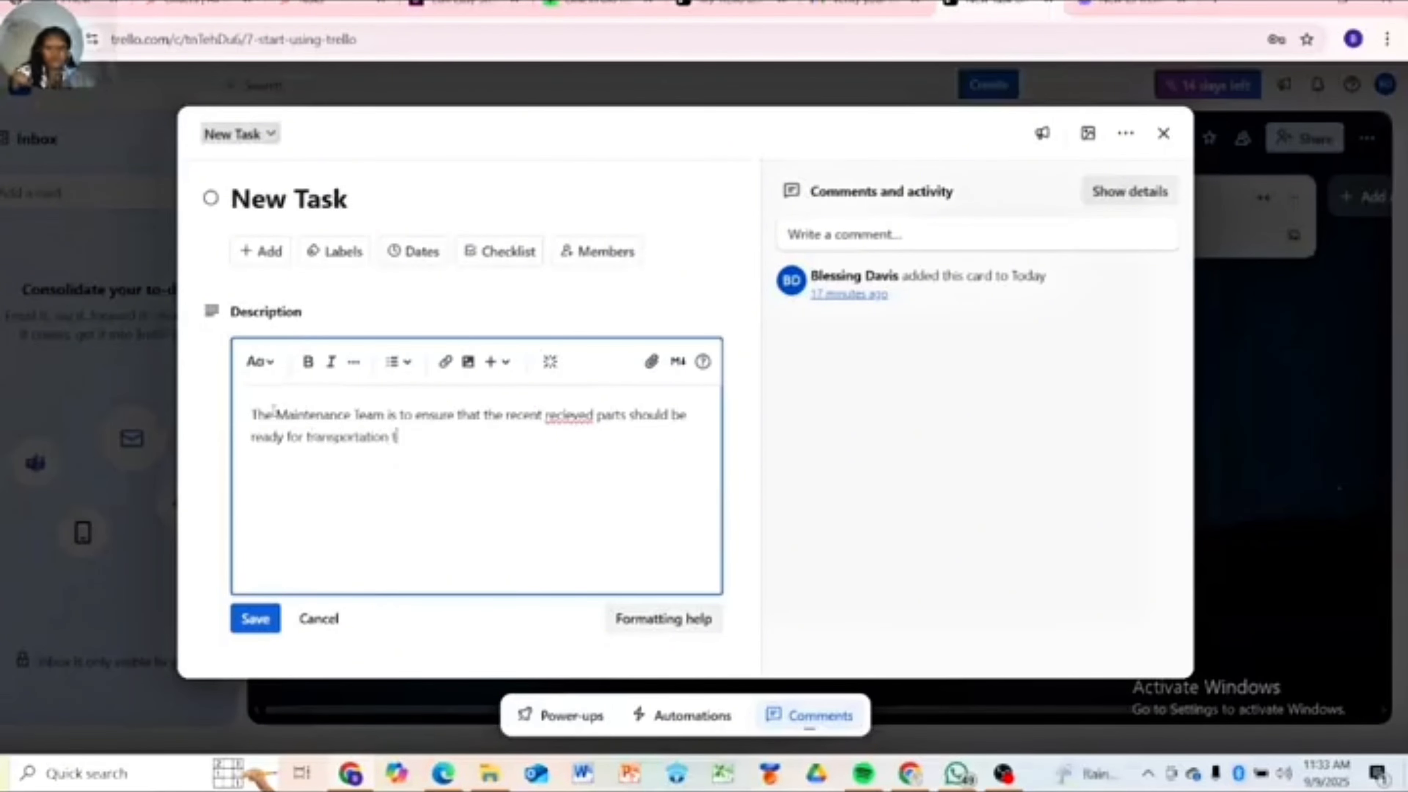
{"action": "type", "text": "o the"}
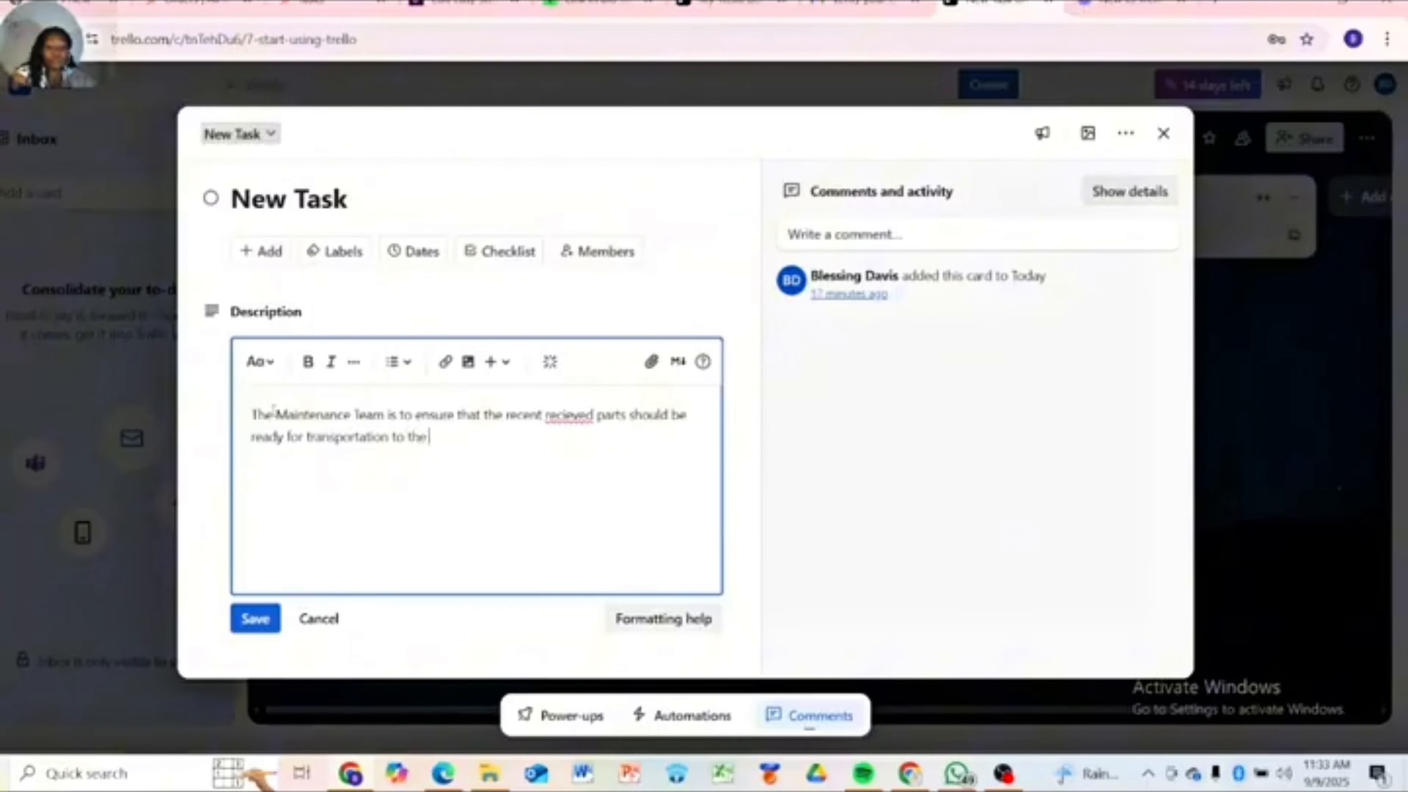
{"action": "type", "text": " ass"}
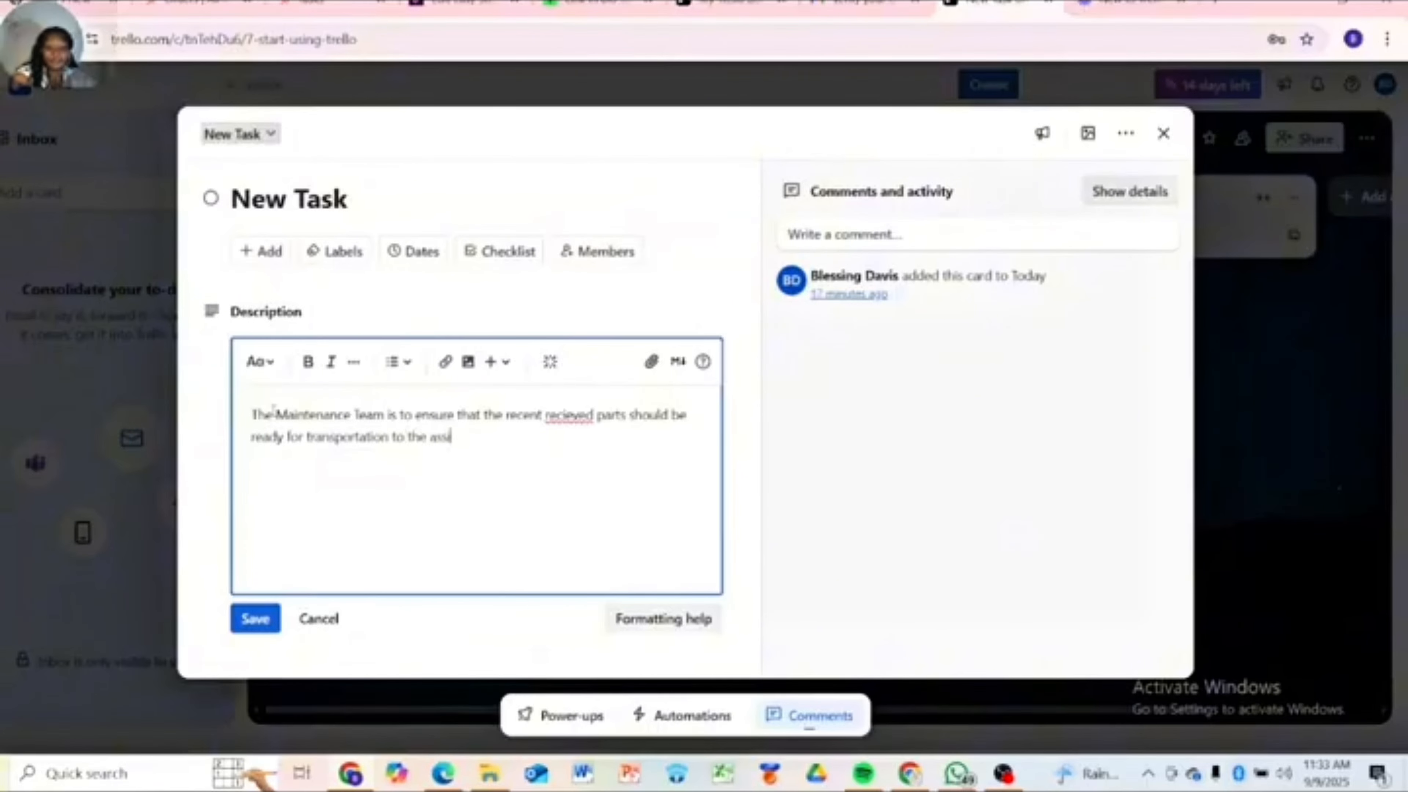
{"action": "type", "text": "igned Termina"}
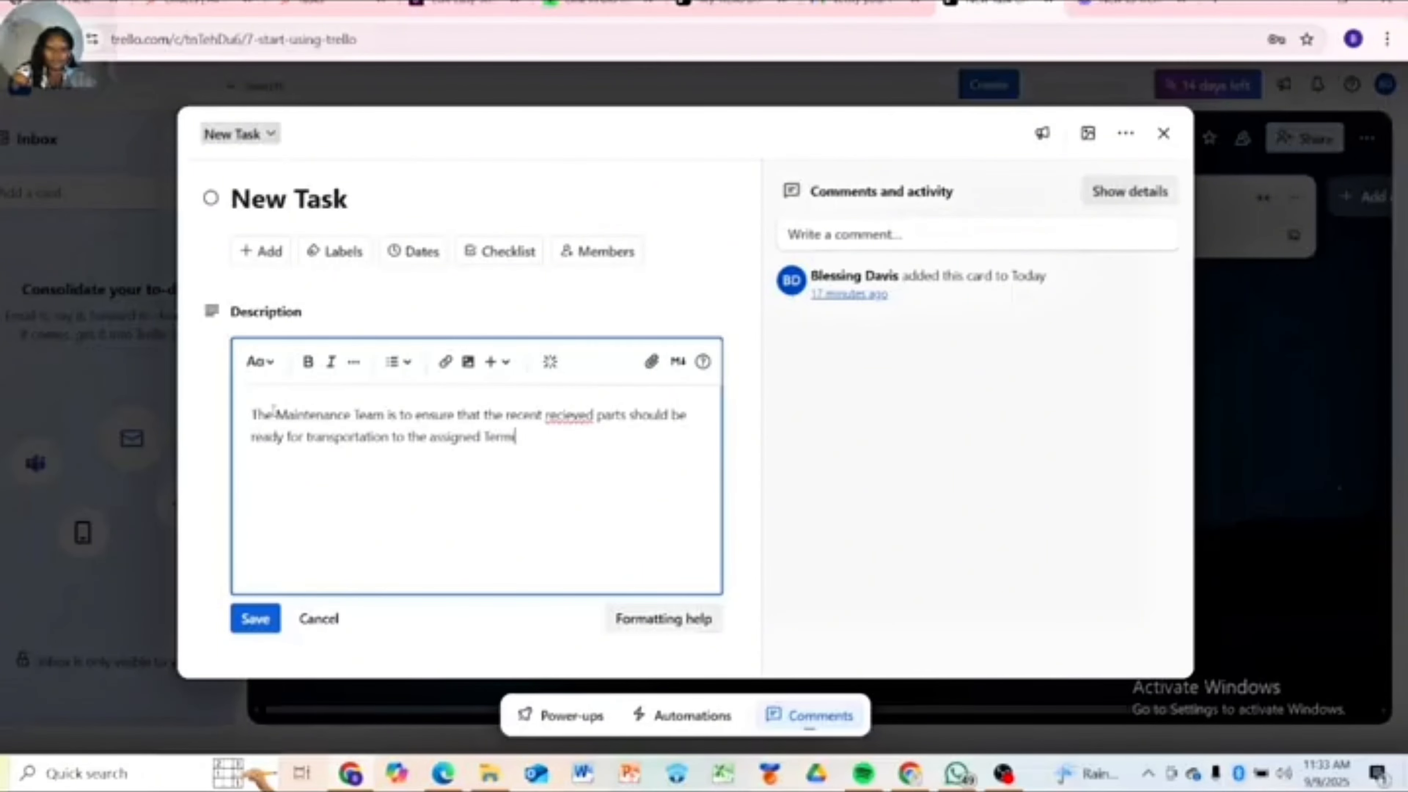
Finish the card's description so it ends "to the assigned Terminal on or before 28th of september", and save it.
{"action": "type", "text": "l pri on or bef"}
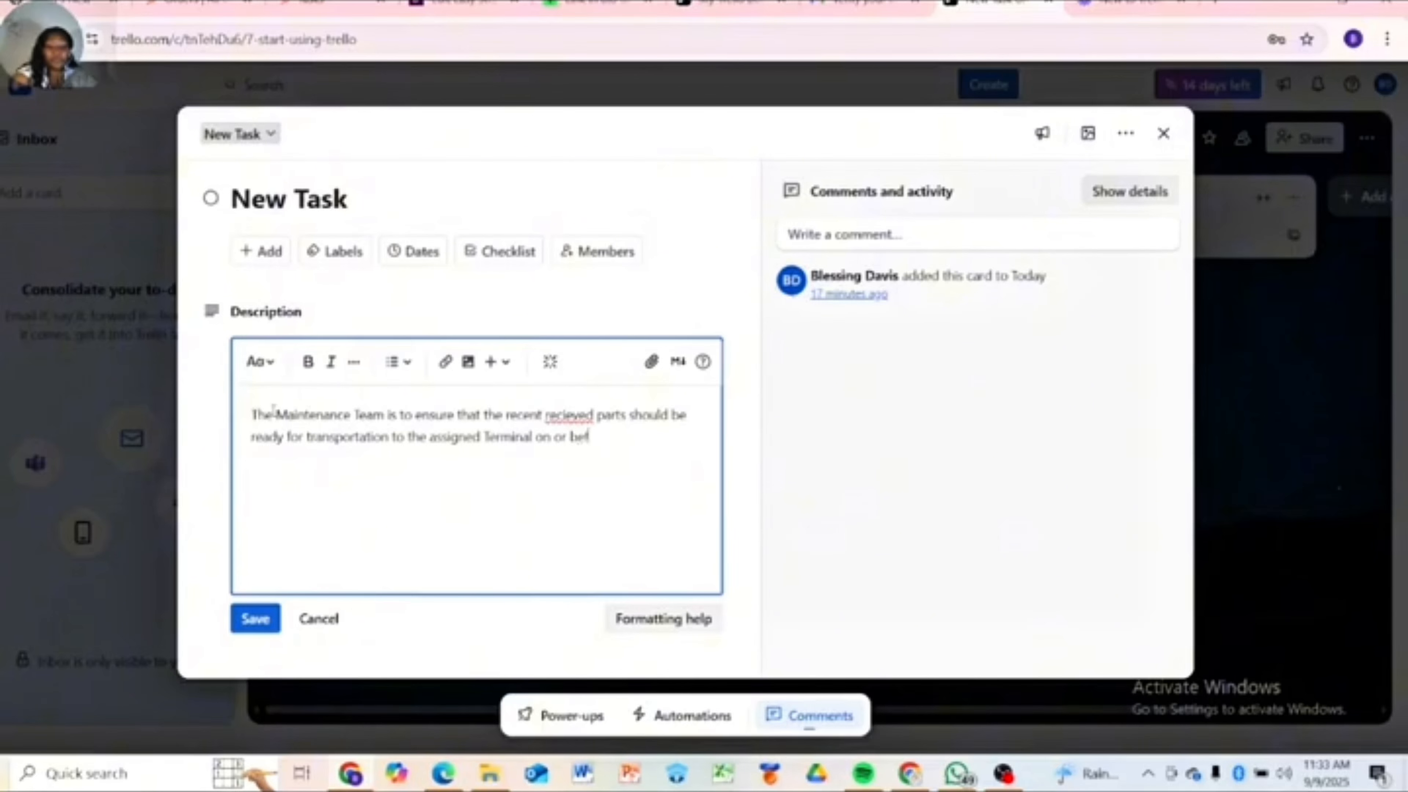
{"action": "type", "text": "ore"}
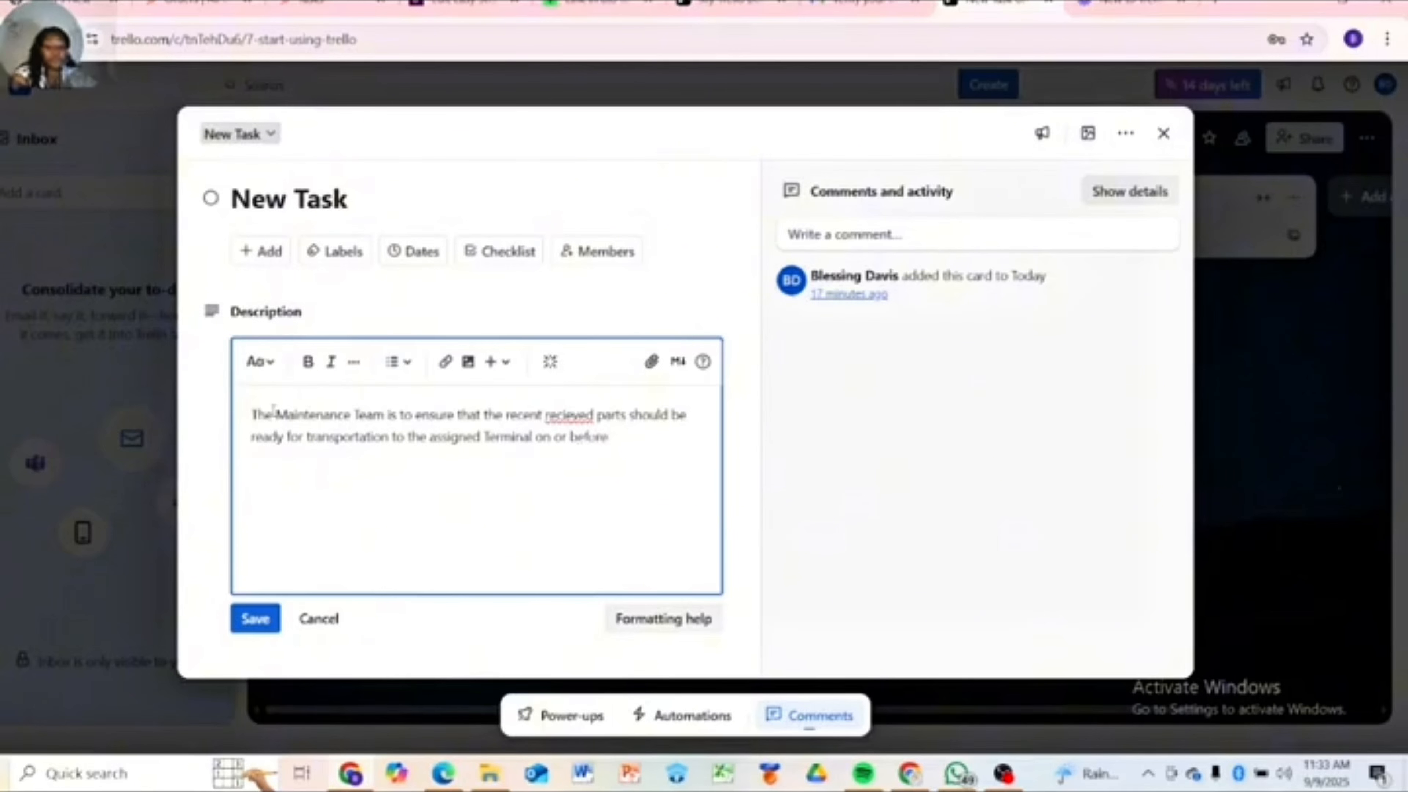
{"action": "type", "text": " 28"}
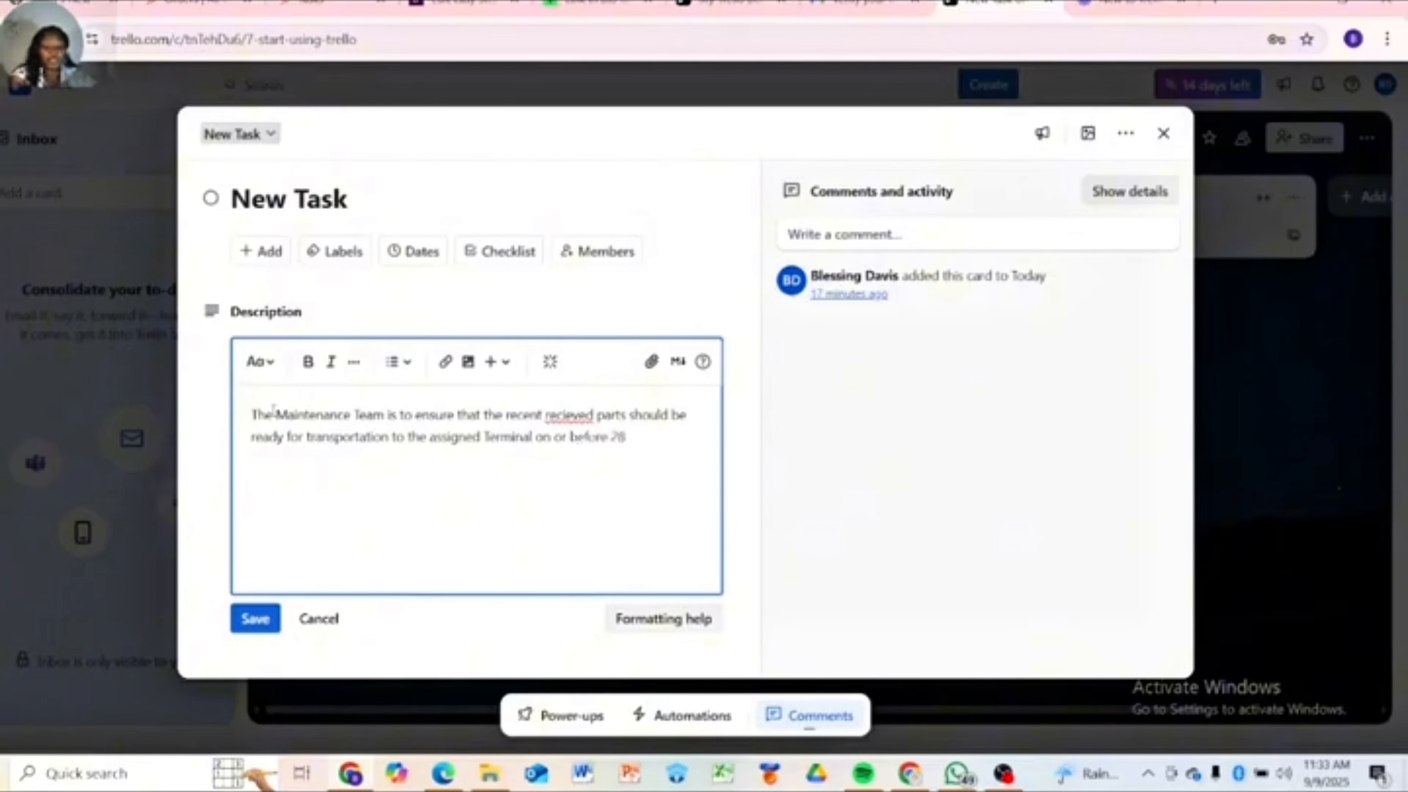
{"action": "type", "text": "th of septe"}
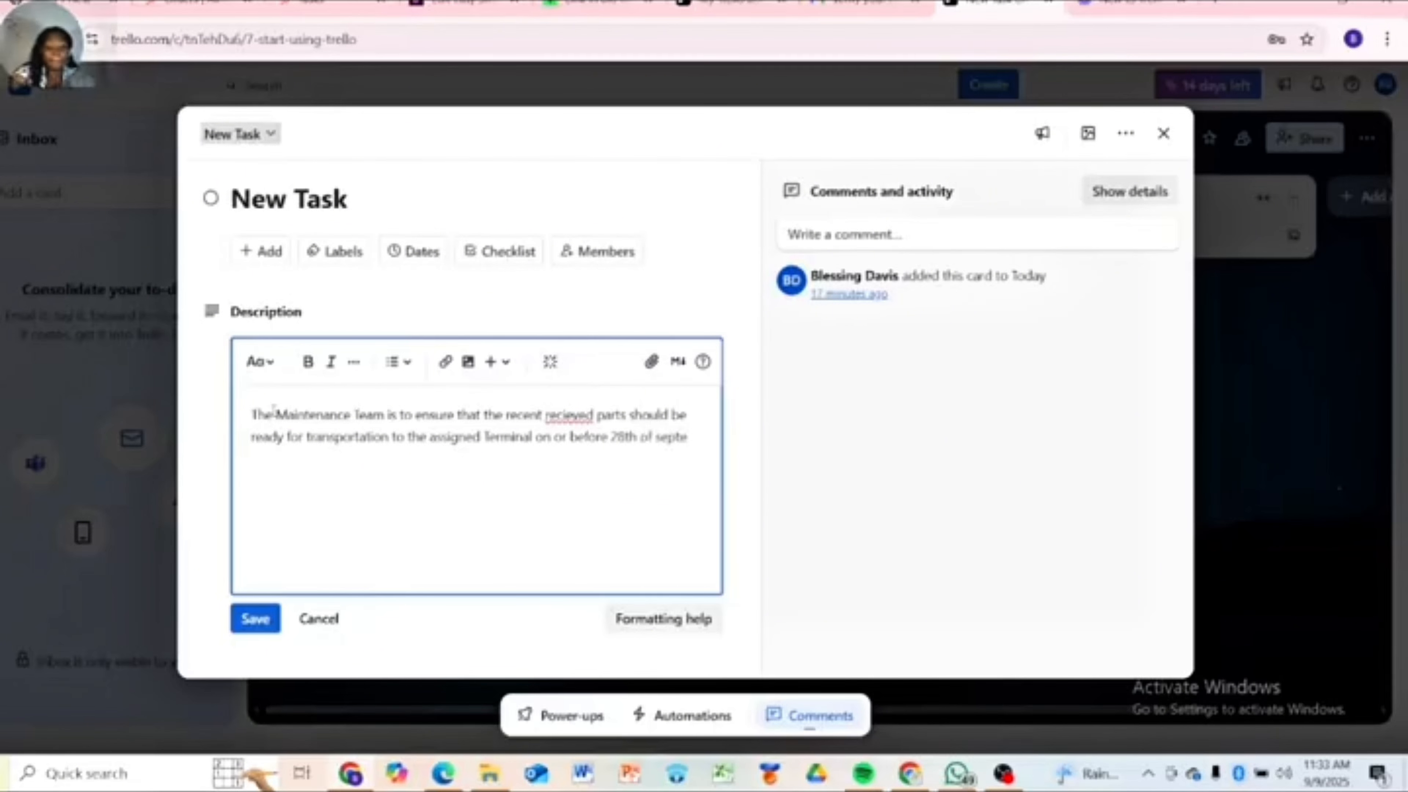
{"action": "type", "text": "mbe"}
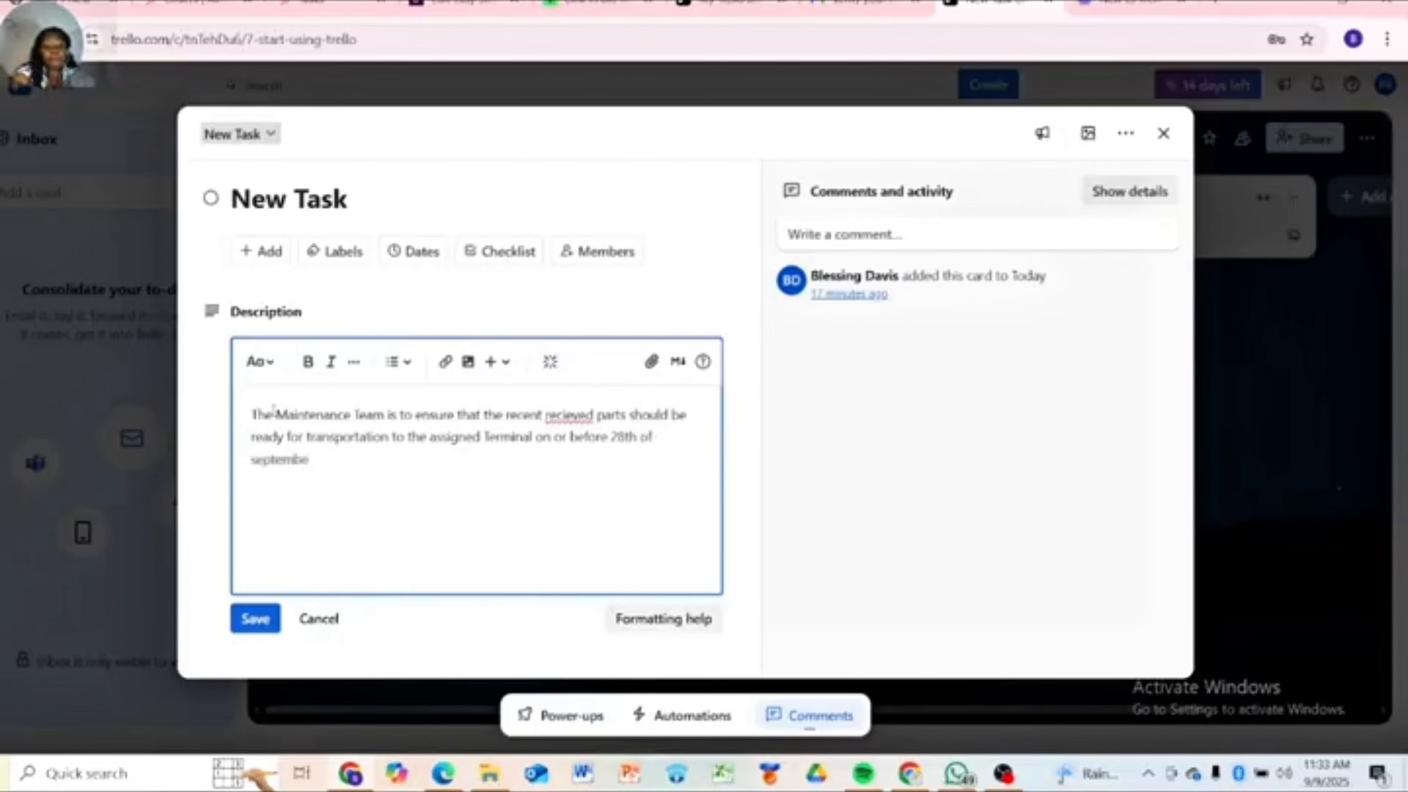
{"action": "type", "text": "r"}
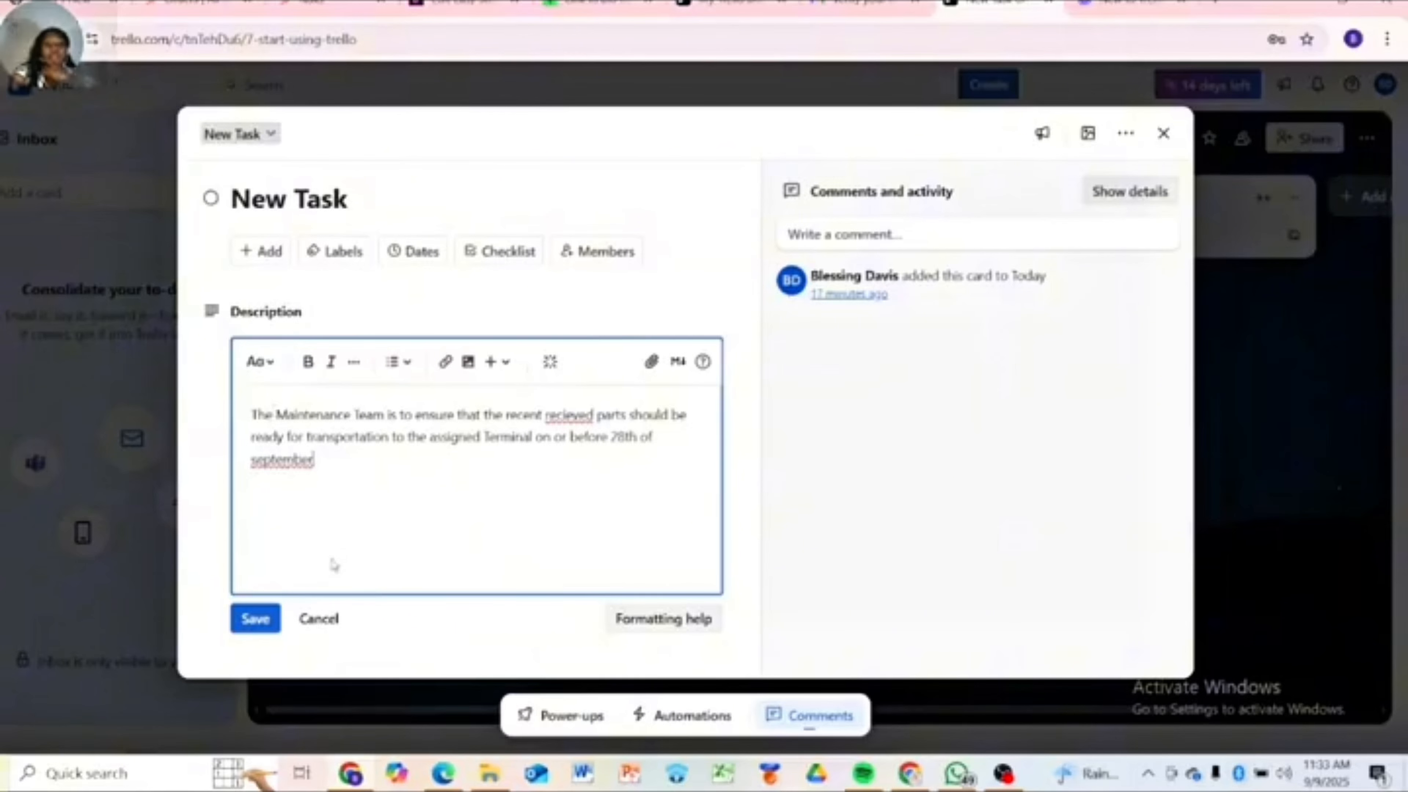
{"action": "left_click", "coordinate": [255, 619]}
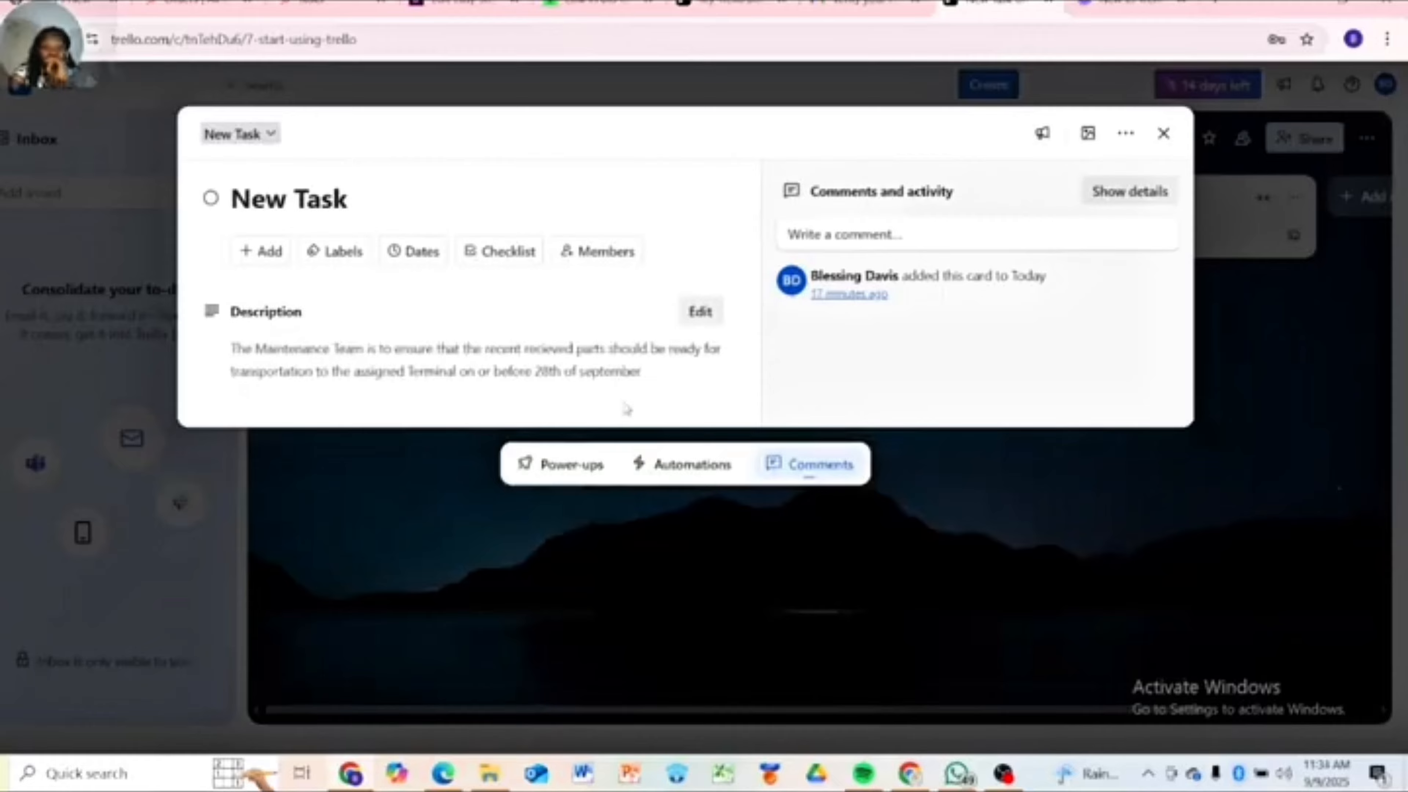
Apply the red label to the New Task card.
{"action": "left_click", "coordinate": [325, 253]}
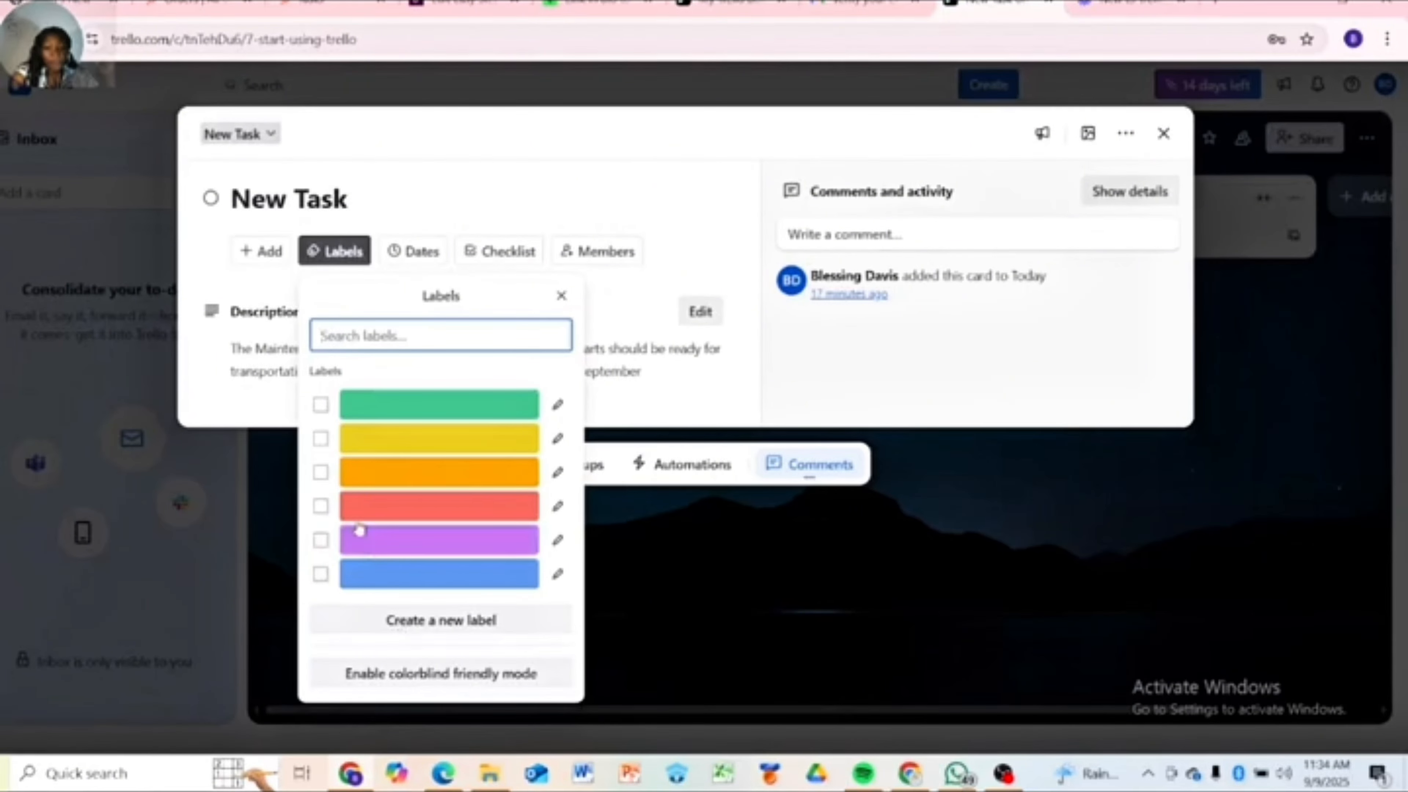
{"action": "left_click", "coordinate": [321, 505]}
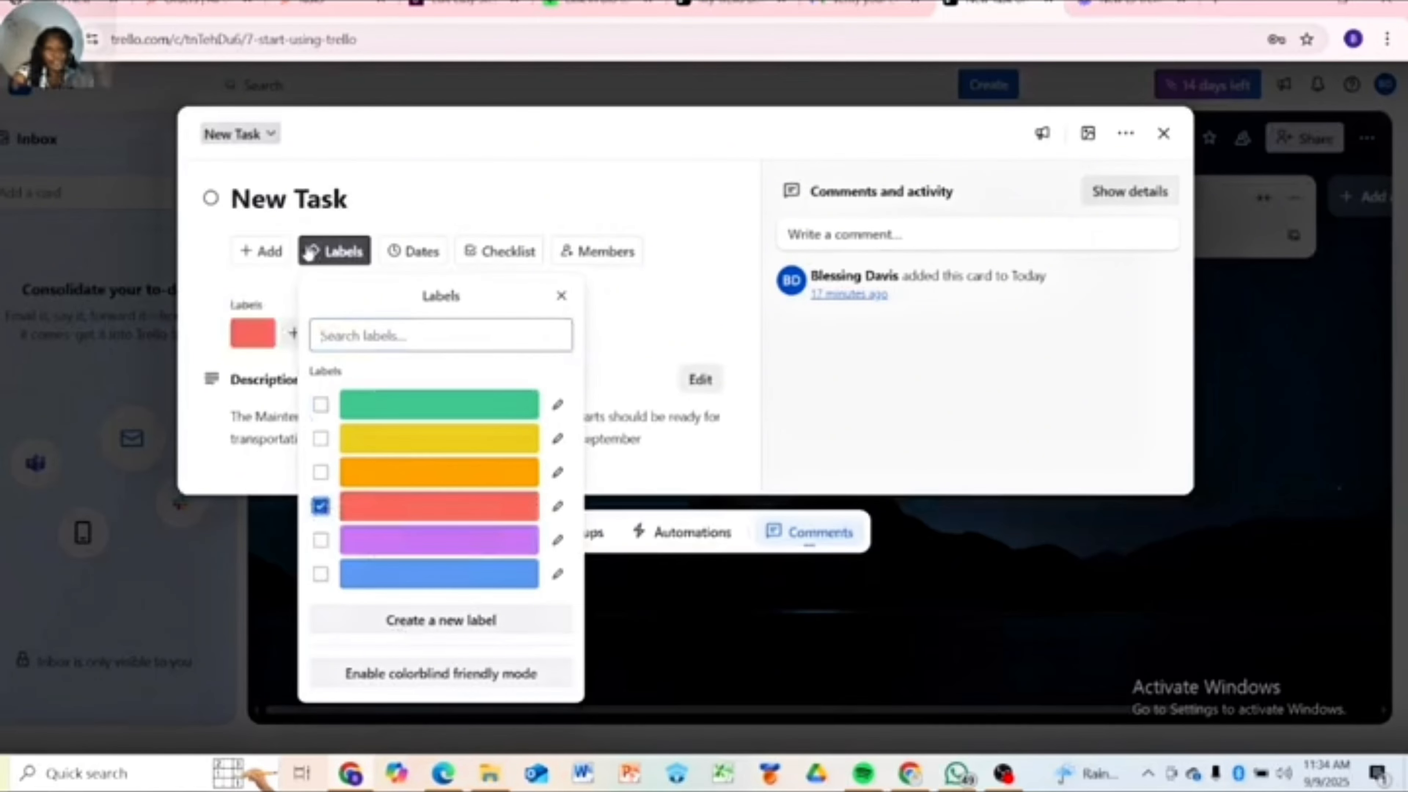
{"action": "left_click", "coordinate": [686, 303]}
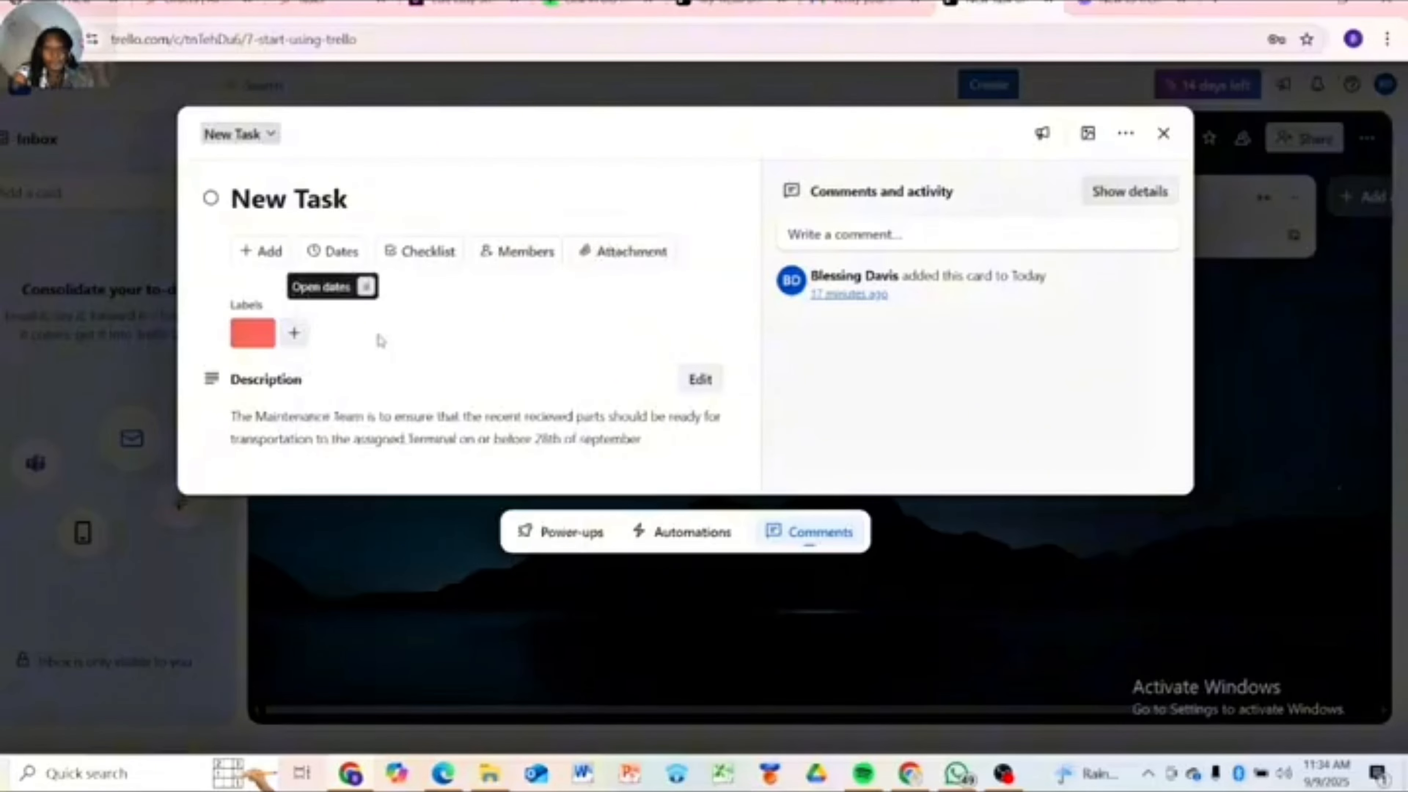
Set the New Task card's due date to 9/28/2025 with a reminder 1 Day before, and save the dates.
{"action": "left_click", "coordinate": [333, 256]}
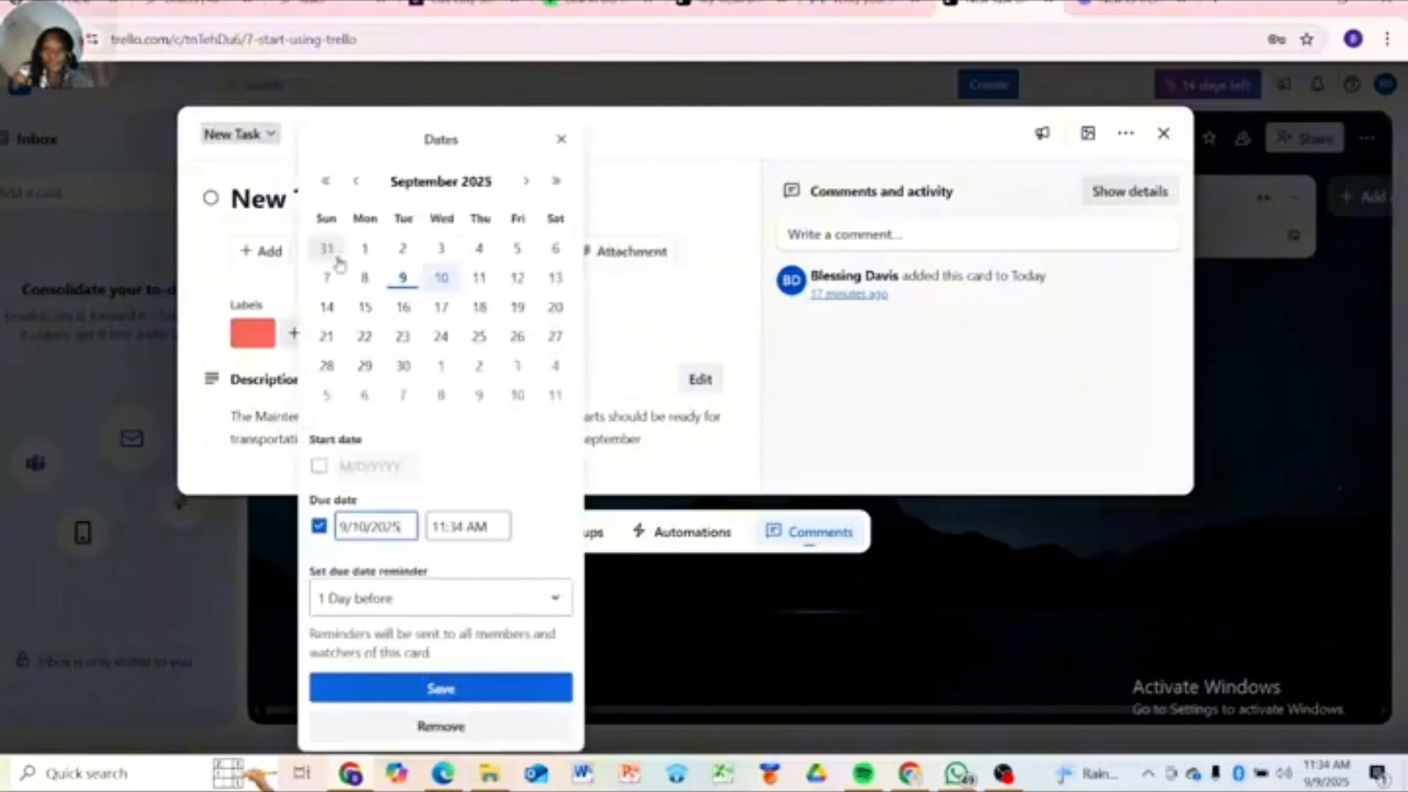
{"action": "left_click", "coordinate": [328, 367]}
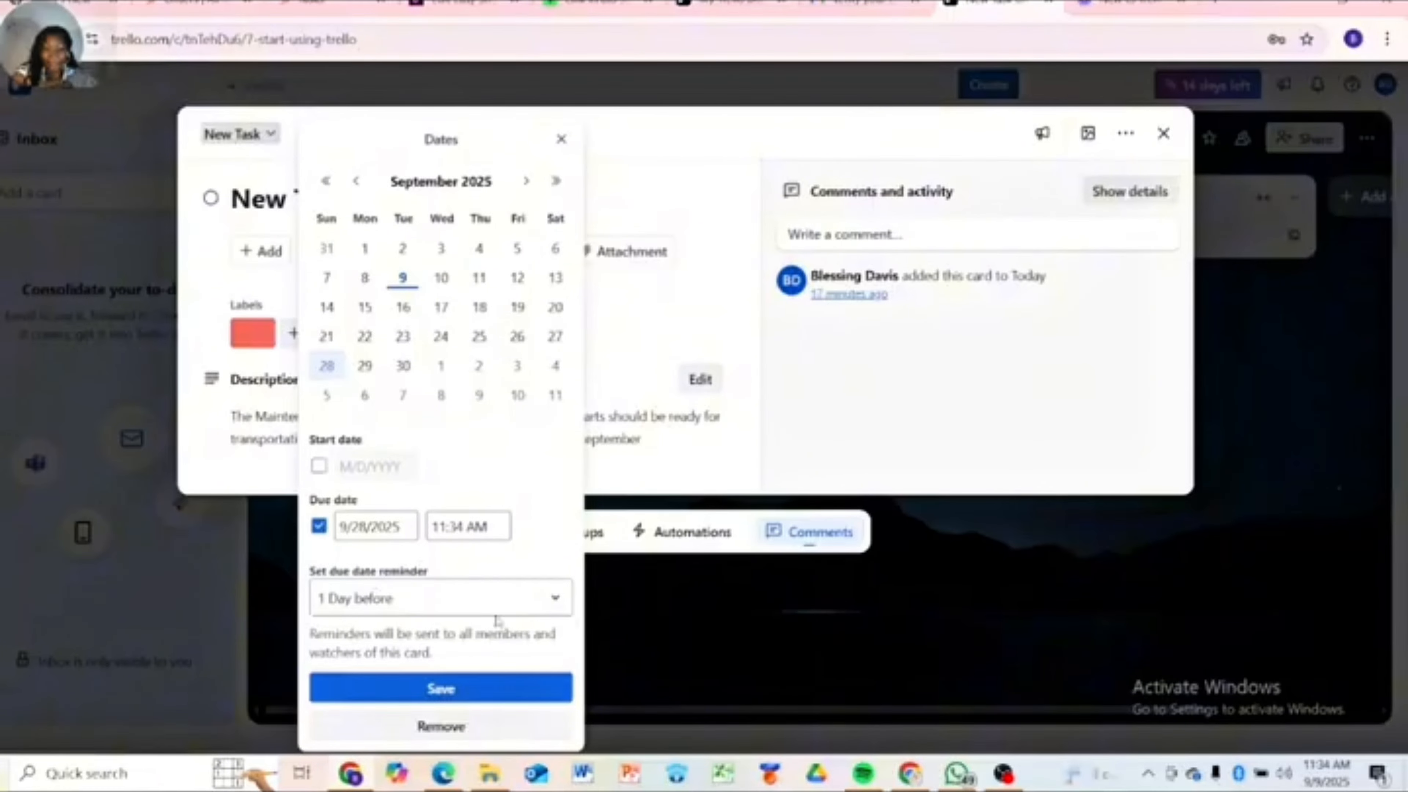
{"action": "left_click", "coordinate": [556, 601]}
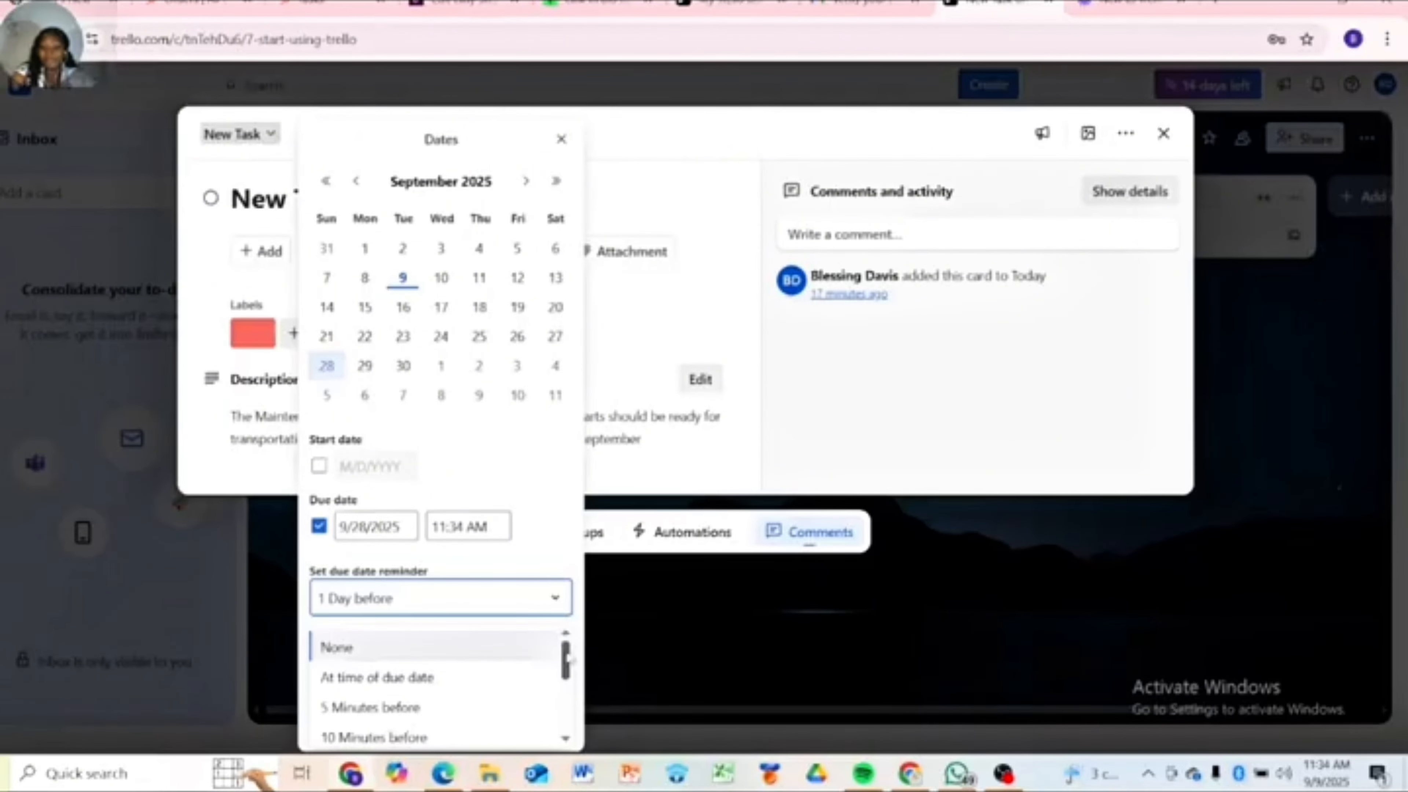
{"action": "mouse_move", "coordinate": [570, 660]}
{"action": "left_mouse_down"}
{"action": "mouse_move", "coordinate": [570, 721]}
{"action": "mouse_move", "coordinate": [571, 653]}
{"action": "left_mouse_up"}
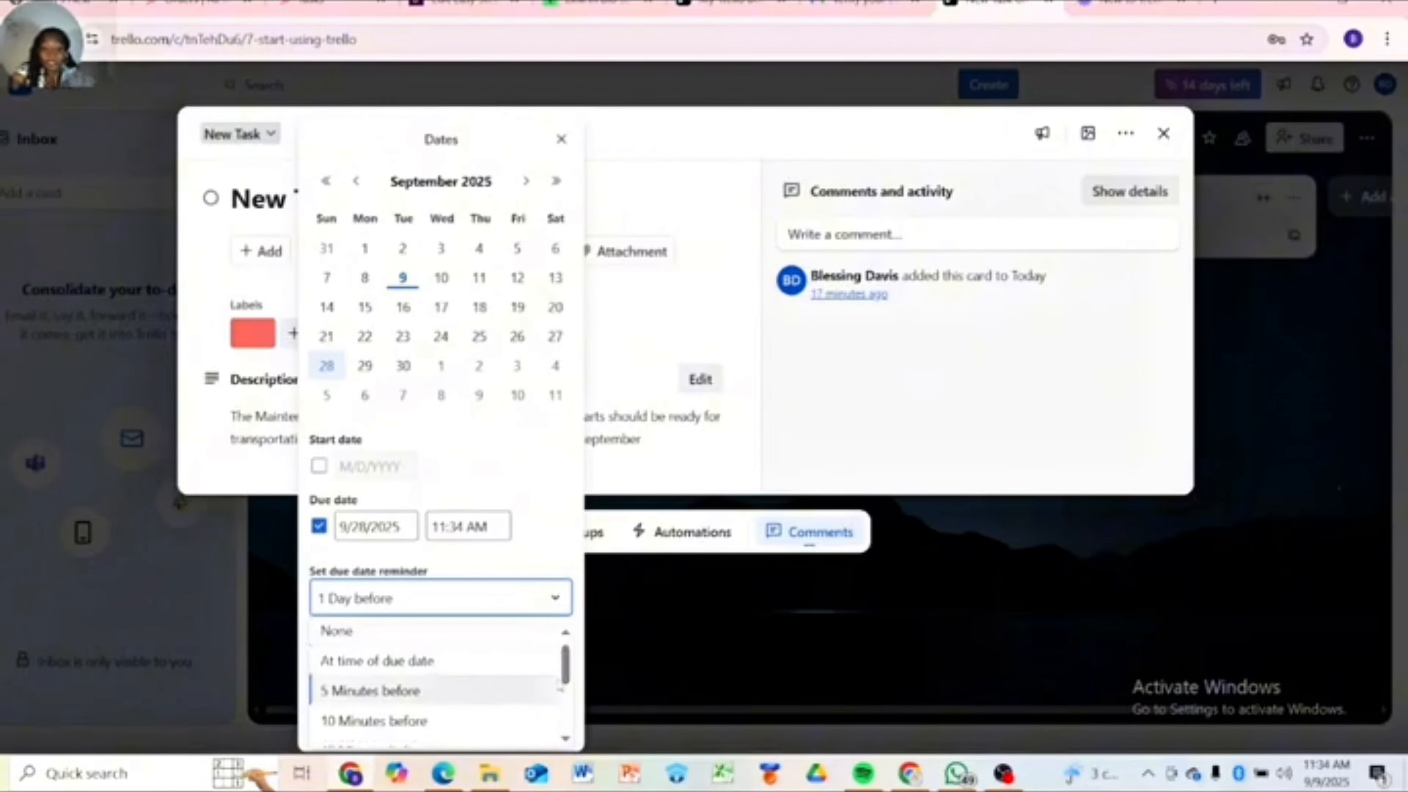
{"action": "scroll", "coordinate": [554, 688], "scroll_direction": "down", "scroll_amount": 3}
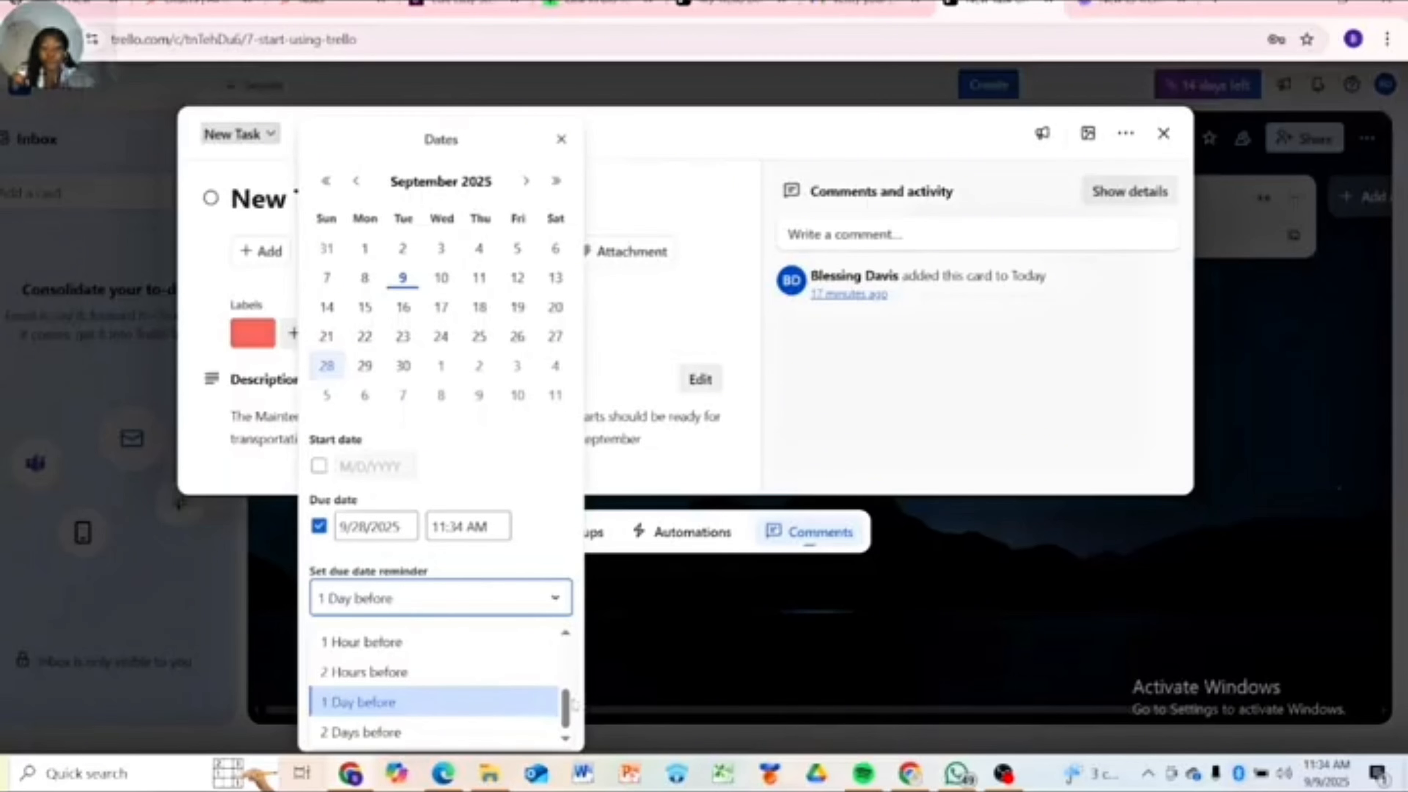
{"action": "left_click_drag", "start_coordinate": [565, 701], "coordinate": [566, 735]}
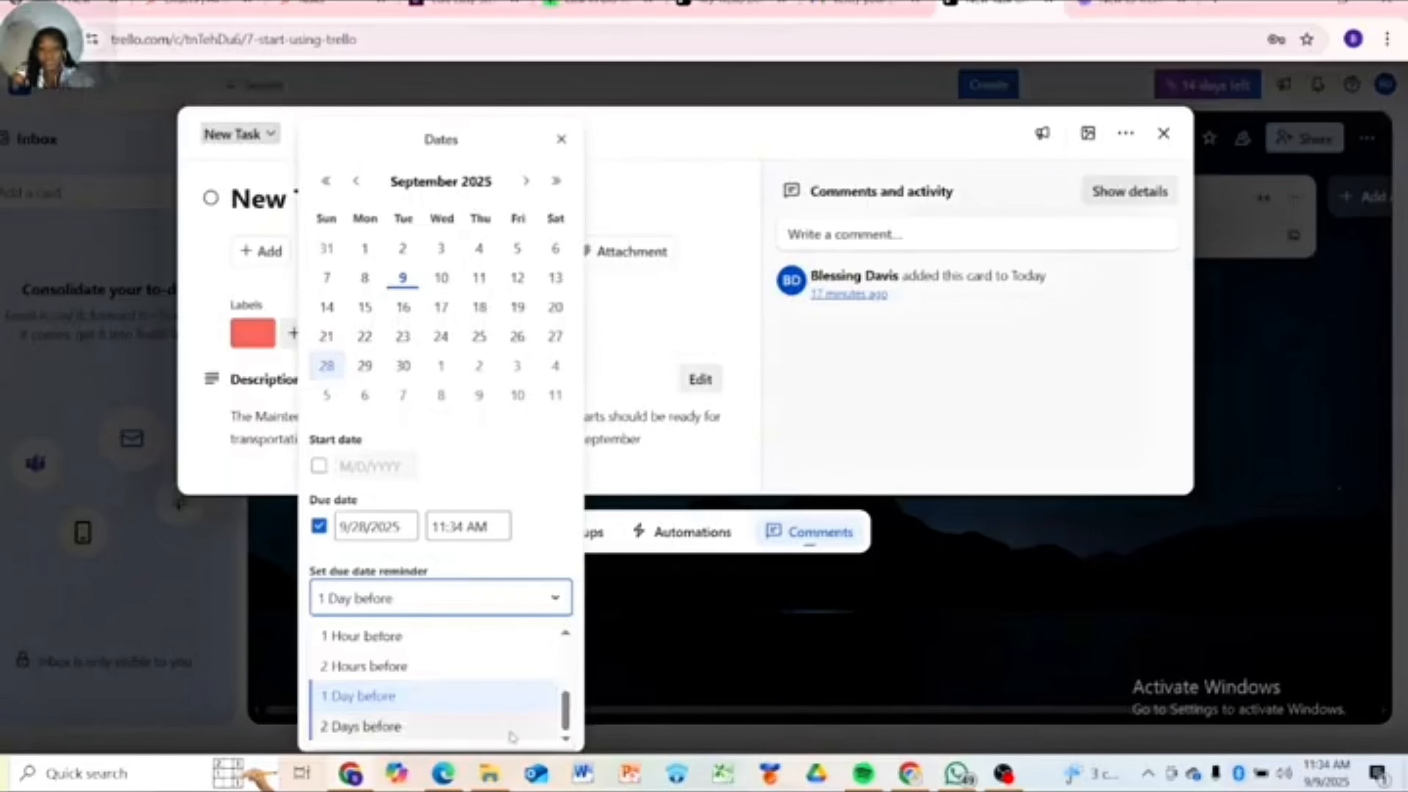
{"action": "left_click", "coordinate": [485, 710]}
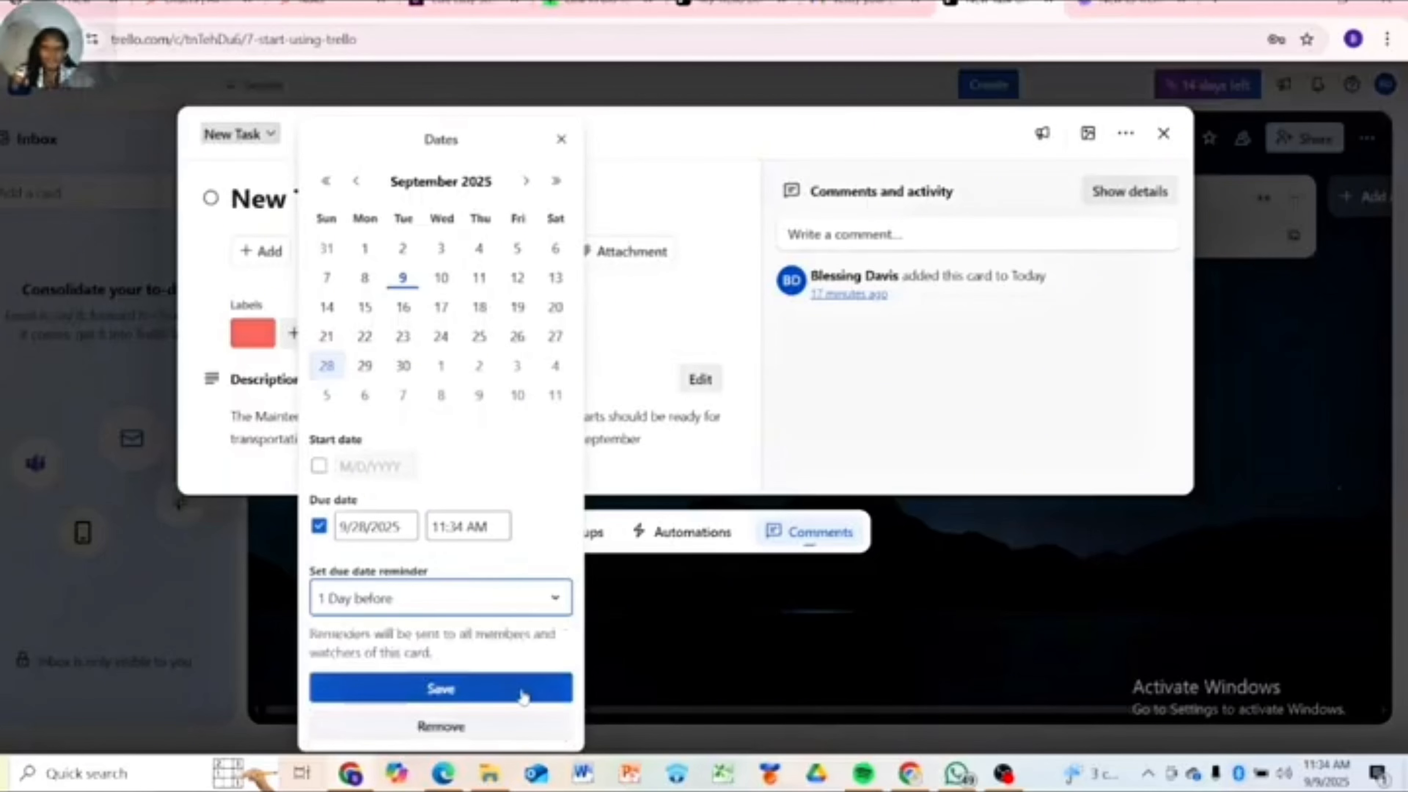
{"action": "left_click", "coordinate": [490, 690]}
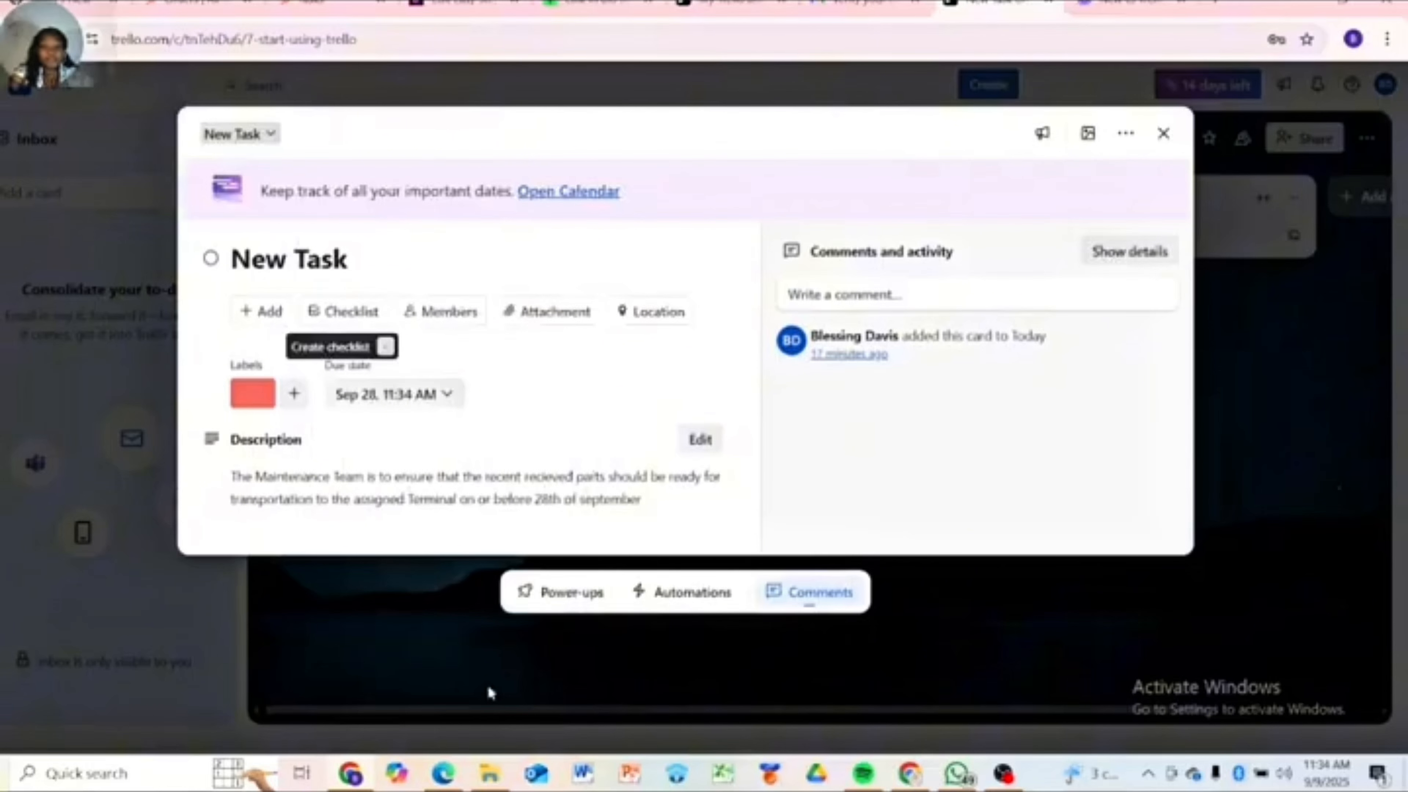
Assign the sole board member to the New Task card.
{"action": "left_click", "coordinate": [445, 312]}
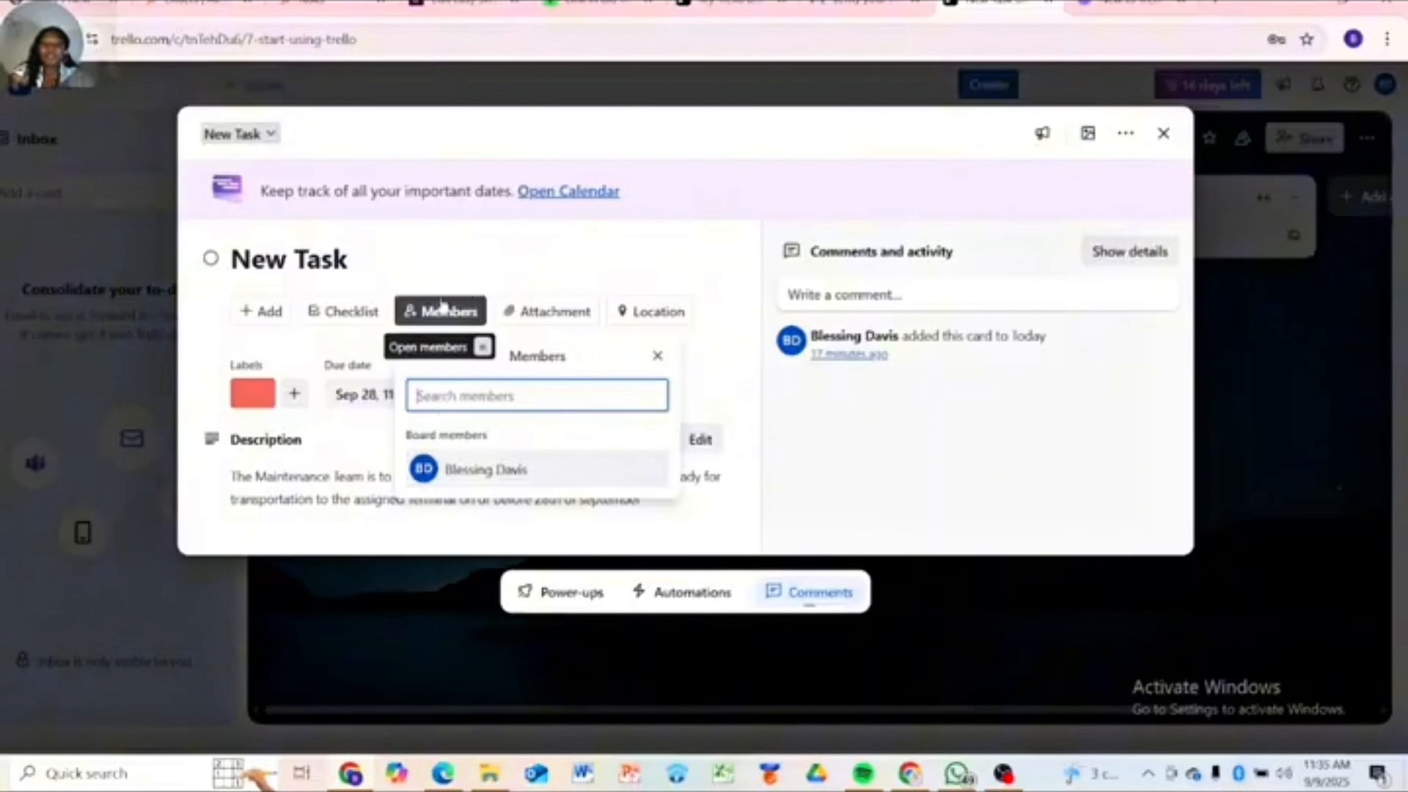
{"action": "left_click", "coordinate": [451, 478]}
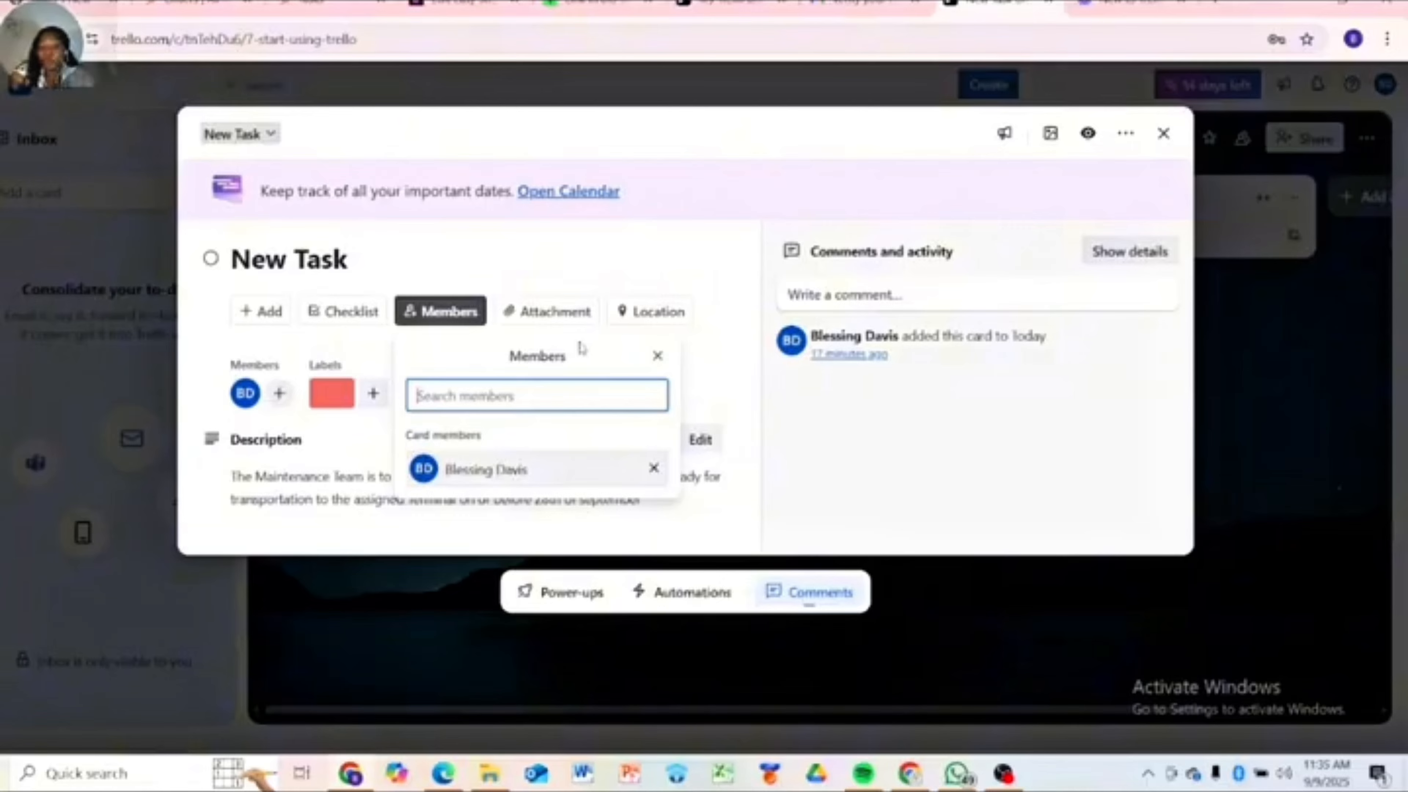
{"action": "left_click", "coordinate": [703, 365]}
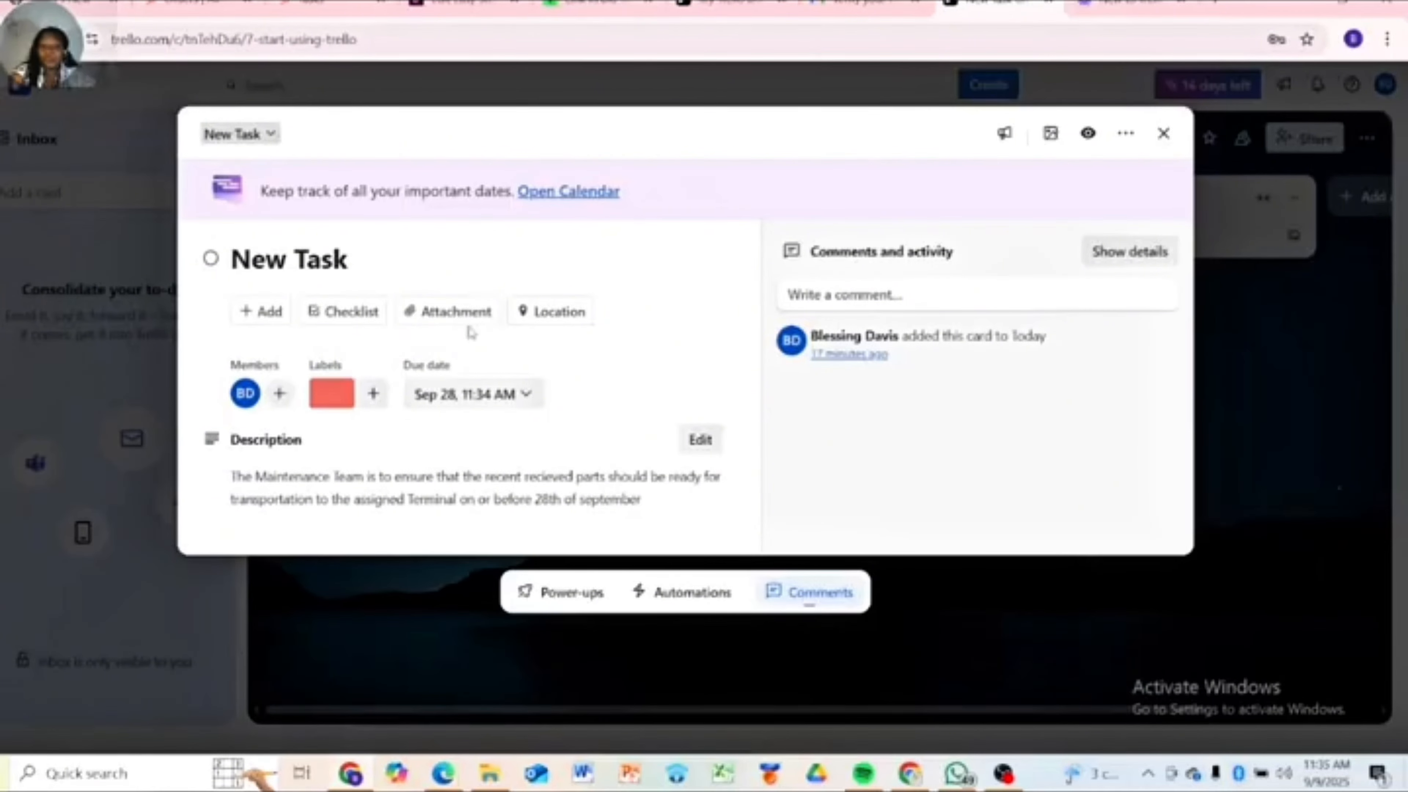
Attach the PDF "Contact Sample for hubspot - Sheet1" from the Downloads folder to the New Task card and close the card.
{"action": "left_click", "coordinate": [444, 312]}
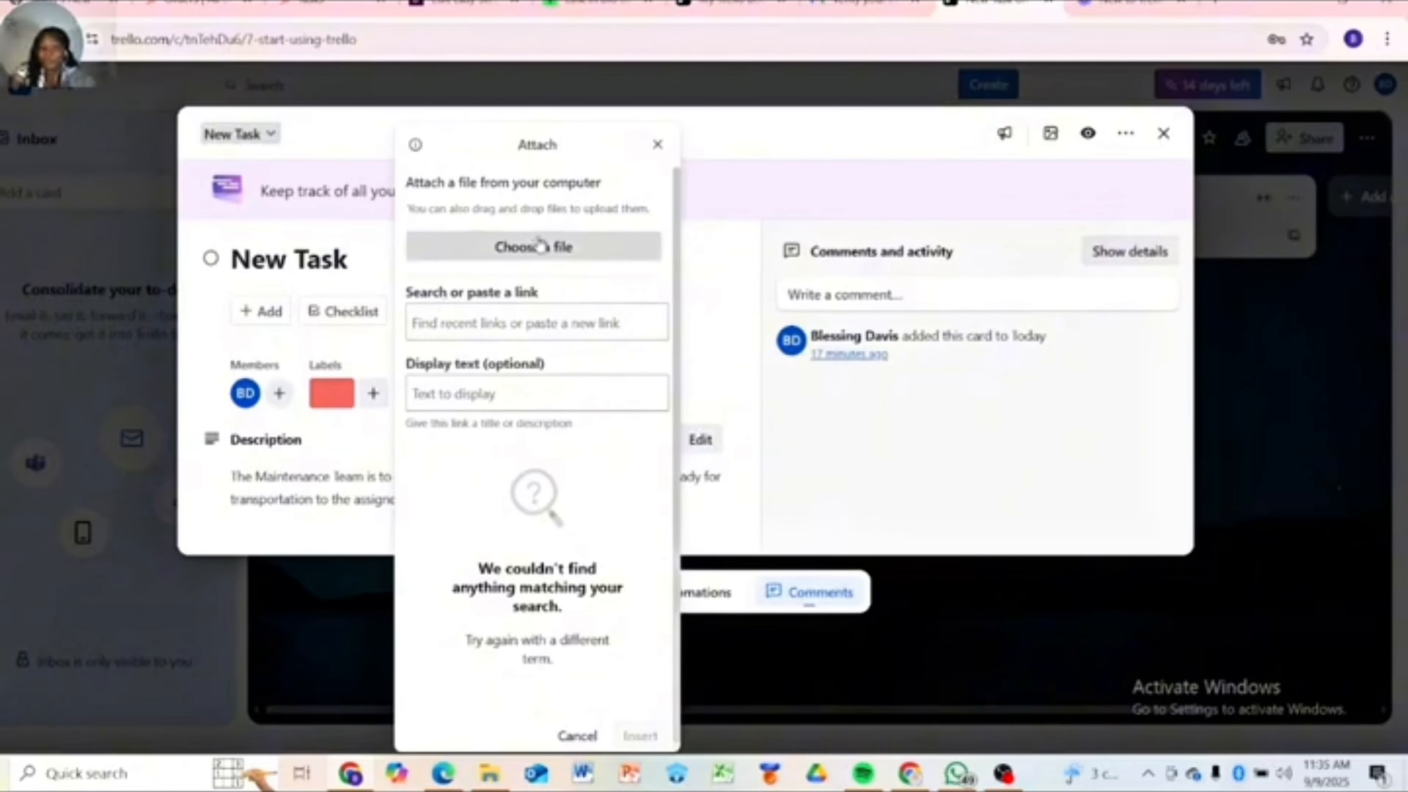
{"action": "left_click", "coordinate": [543, 248]}
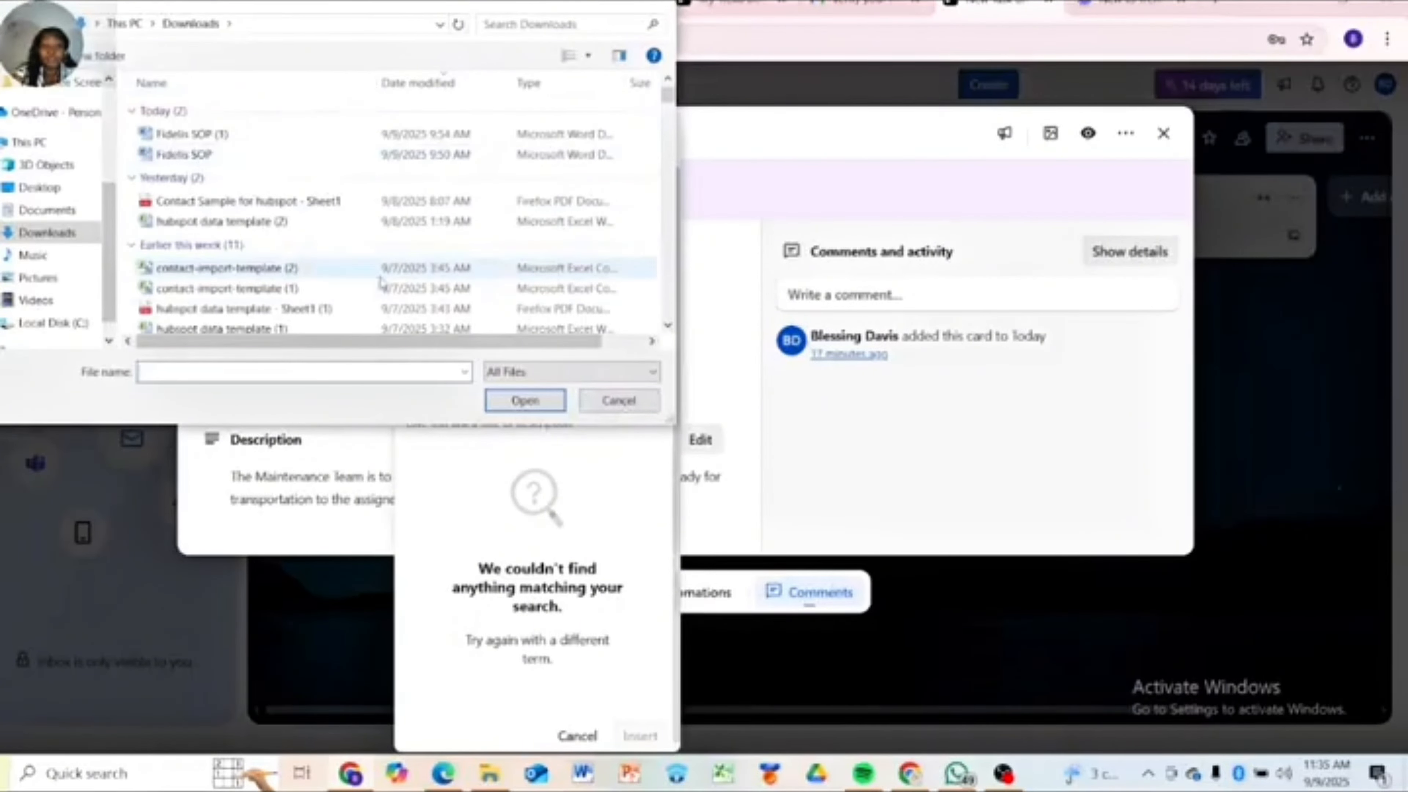
{"action": "left_click", "coordinate": [281, 203]}
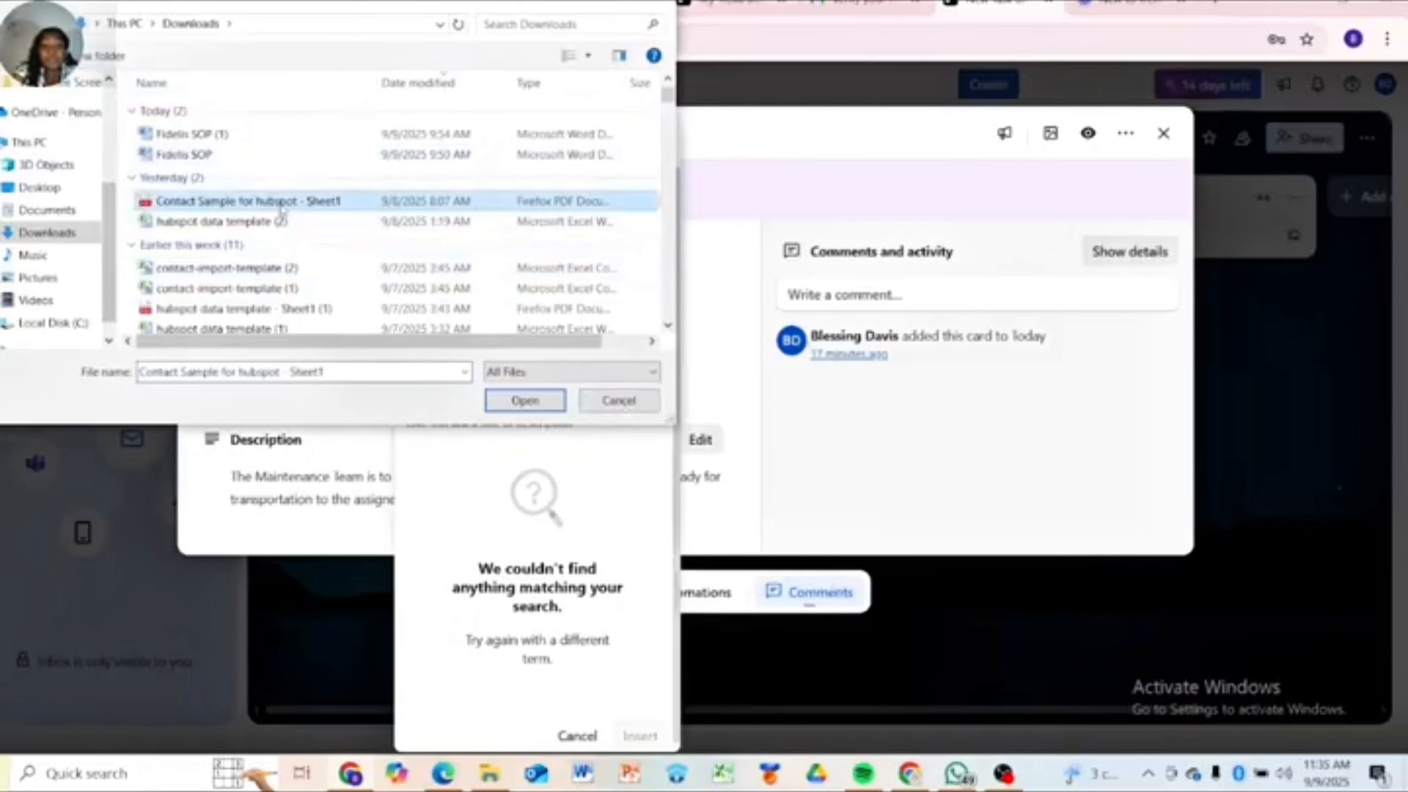
{"action": "left_click", "coordinate": [524, 400]}
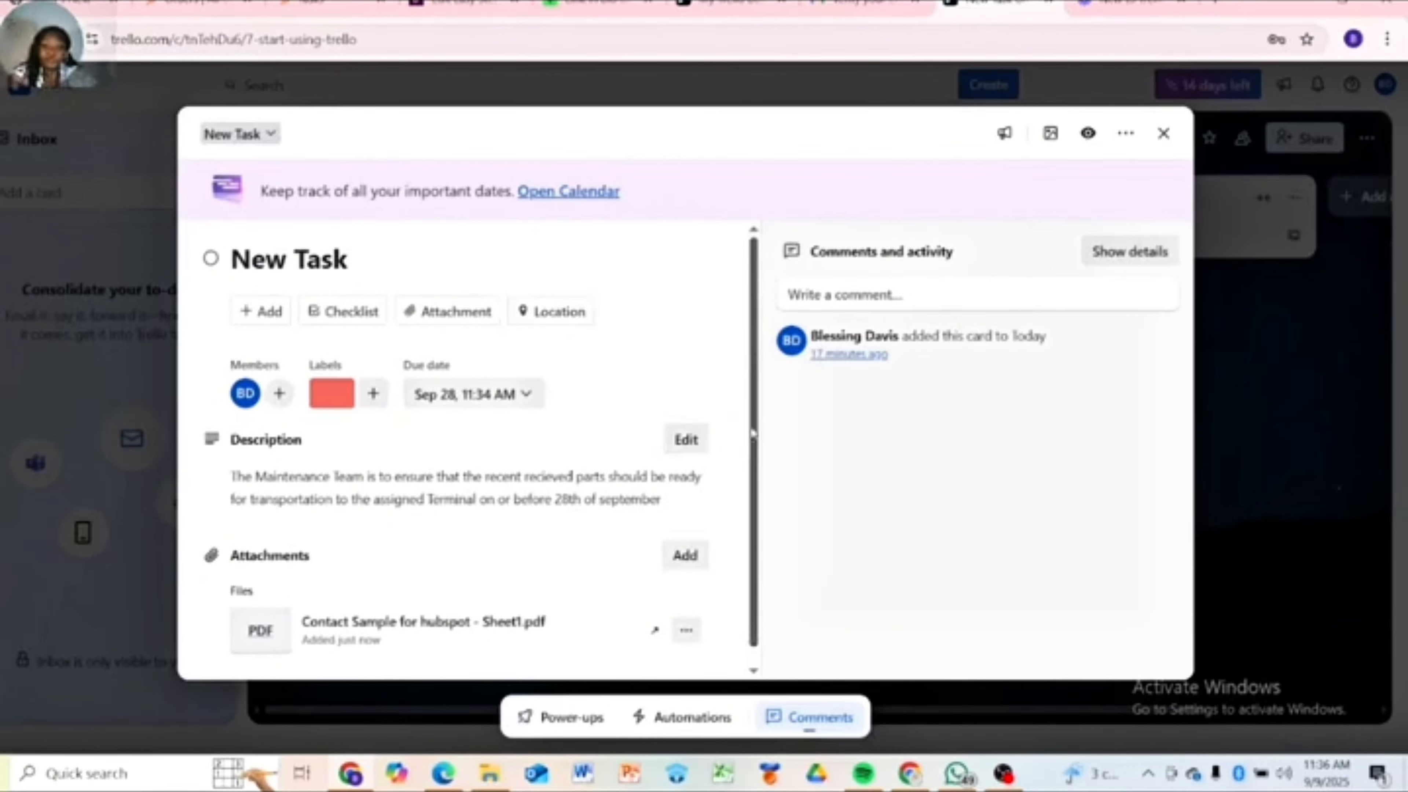
{"action": "scroll", "coordinate": [762, 499], "scroll_direction": "down", "scroll_amount": 1}
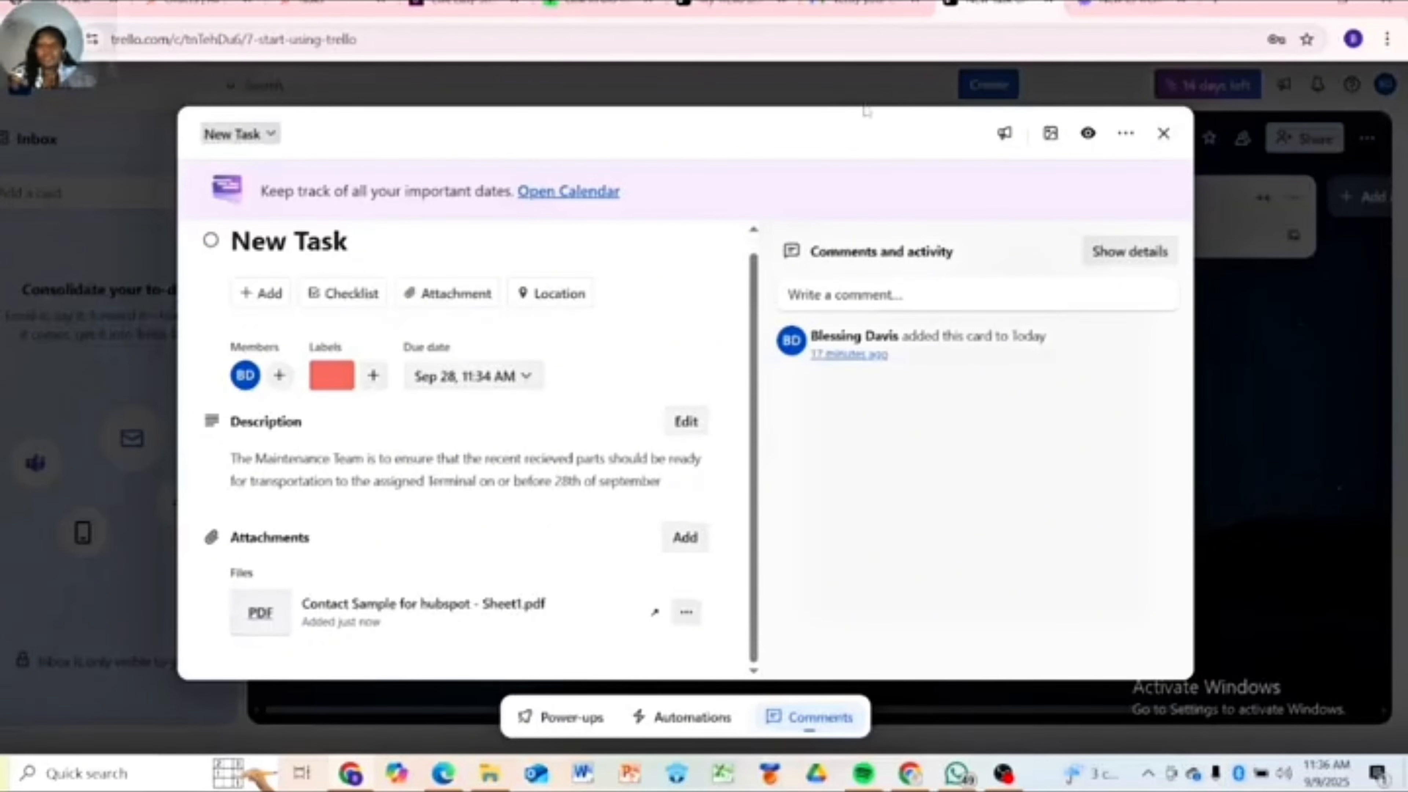
{"action": "left_click", "coordinate": [844, 98]}
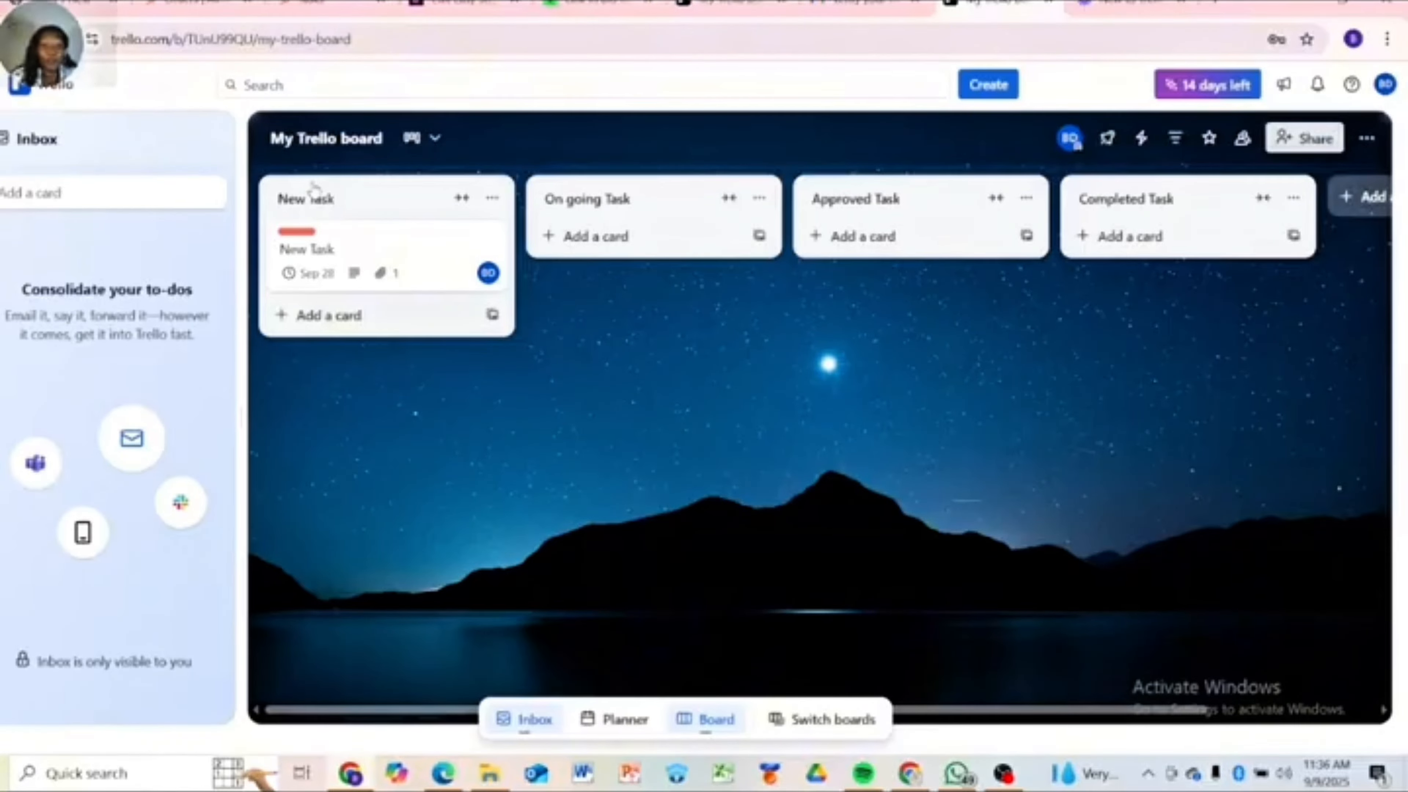
{"action": "left_click", "coordinate": [324, 211]}
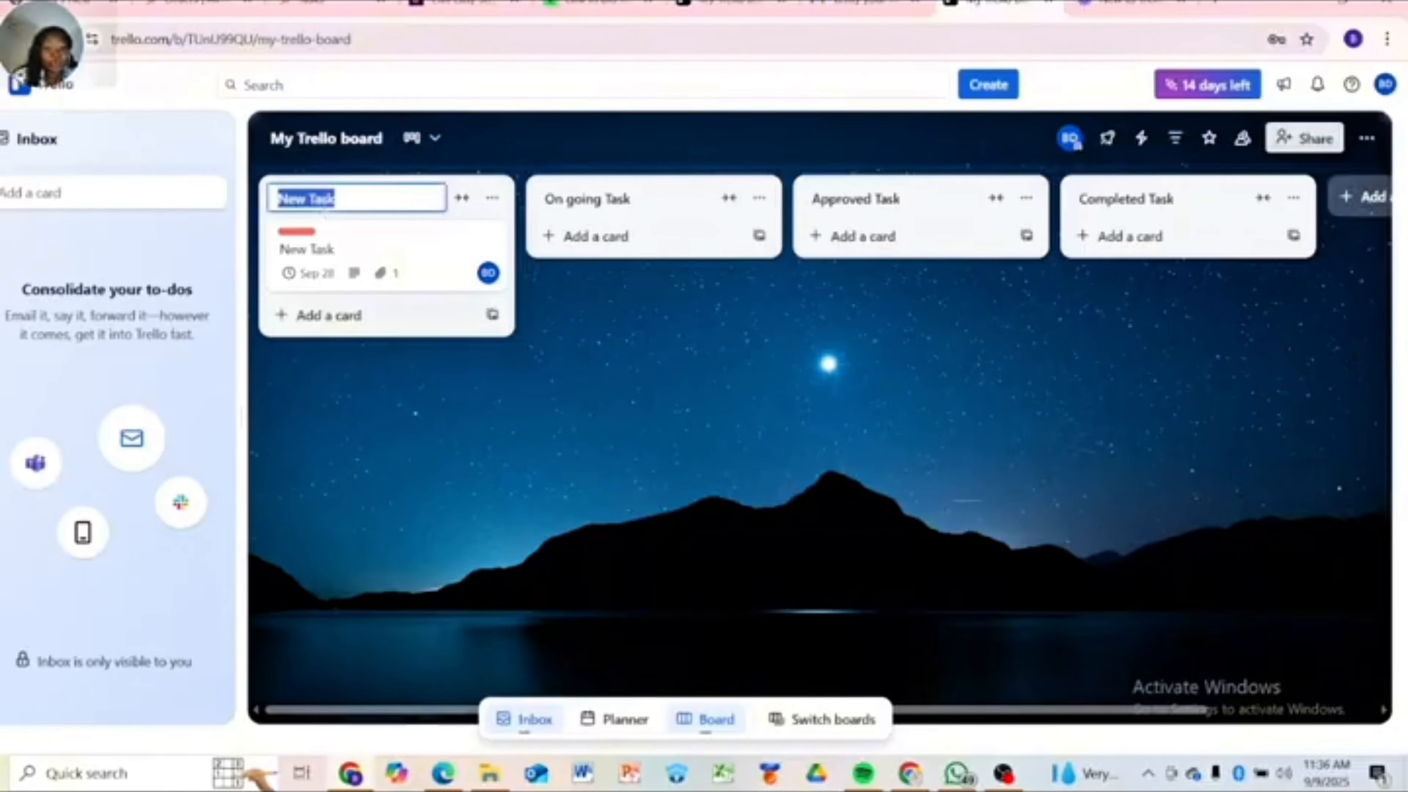
{"action": "left_click", "coordinate": [444, 423]}
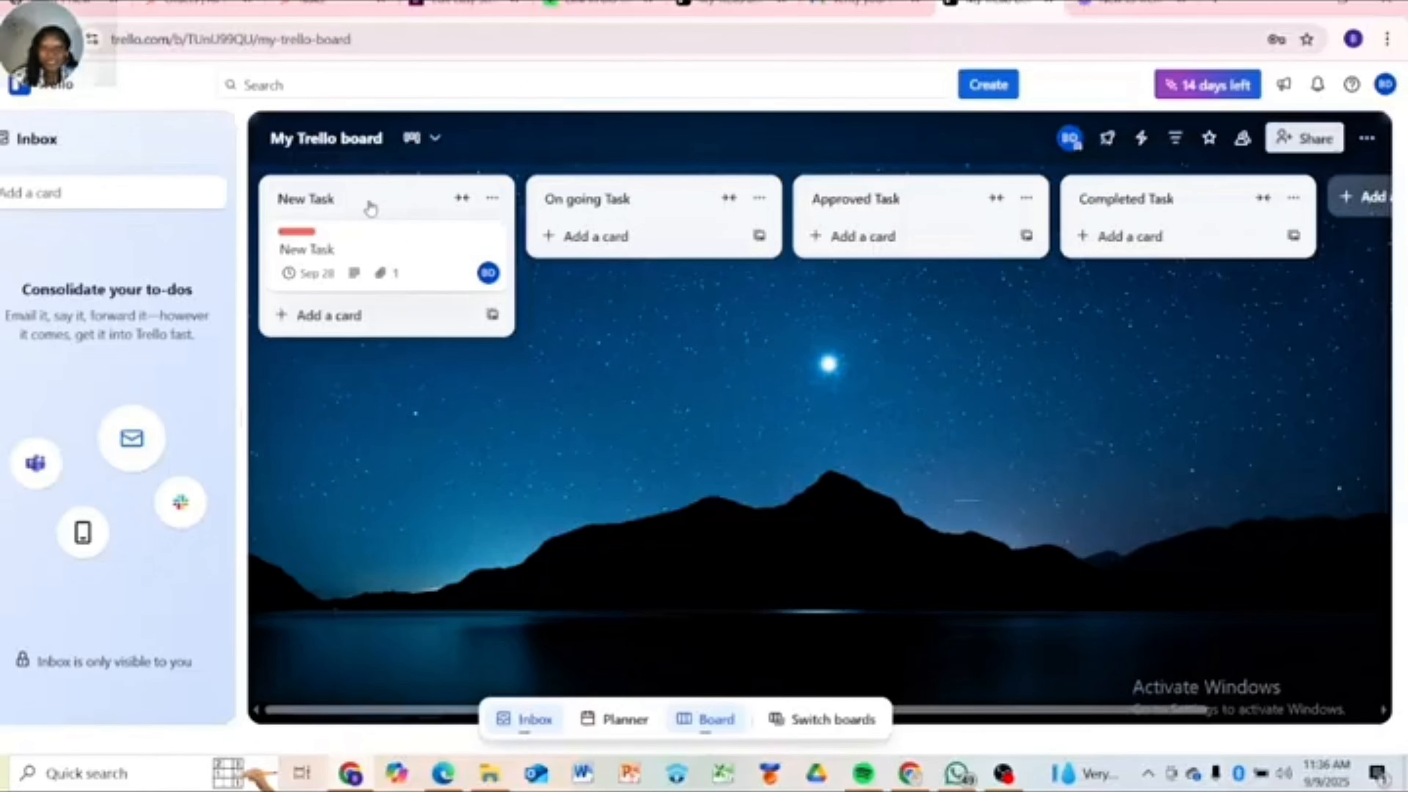
{"action": "mouse_move", "coordinate": [370, 208]}
{"action": "left_mouse_down"}
{"action": "mouse_move", "coordinate": [584, 233]}
{"action": "mouse_move", "coordinate": [615, 251]}
{"action": "mouse_move", "coordinate": [368, 204]}
{"action": "left_mouse_up"}
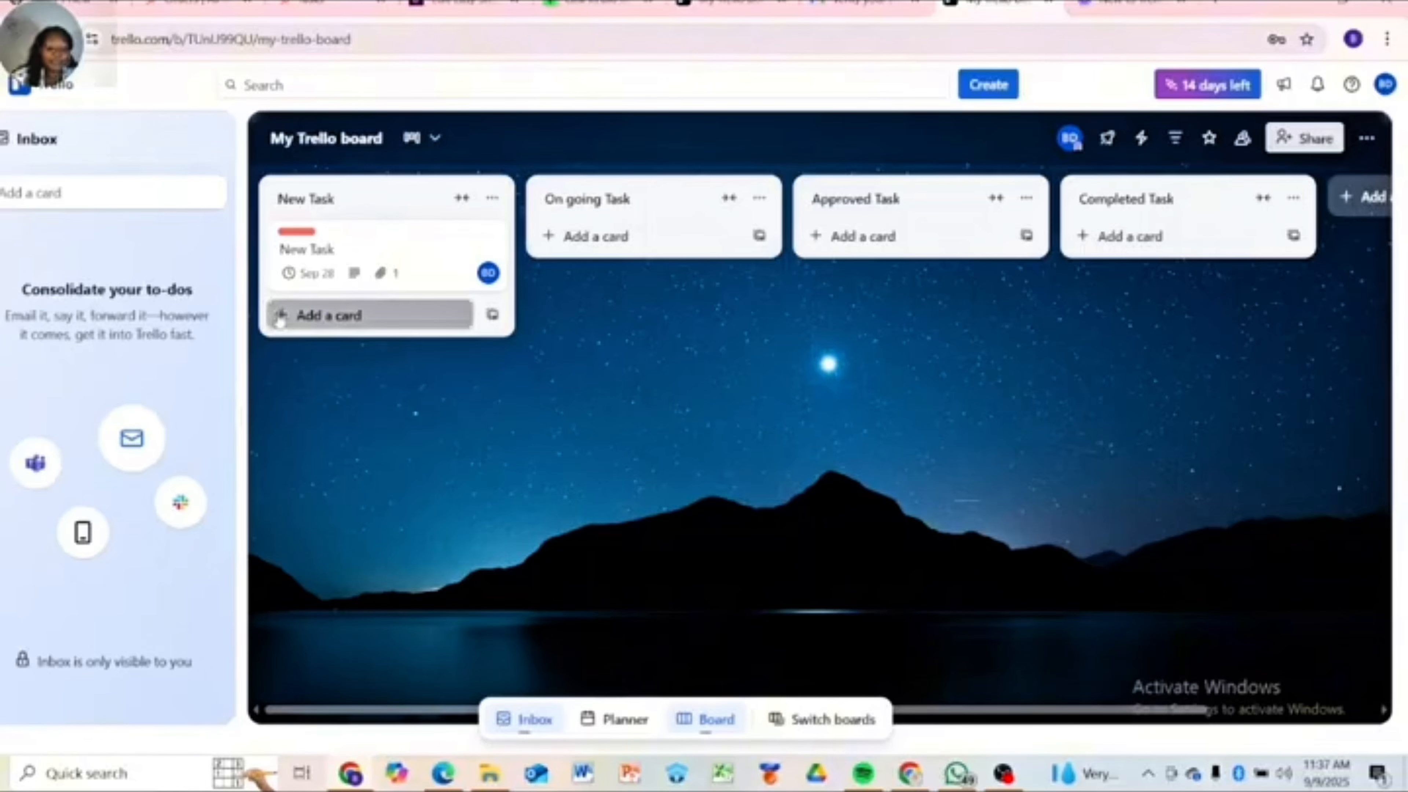
Add a card to the New Task list titled "All Terminal Managers are required to Submit a digital report regarding last week sales".
{"action": "left_click", "coordinate": [311, 315]}
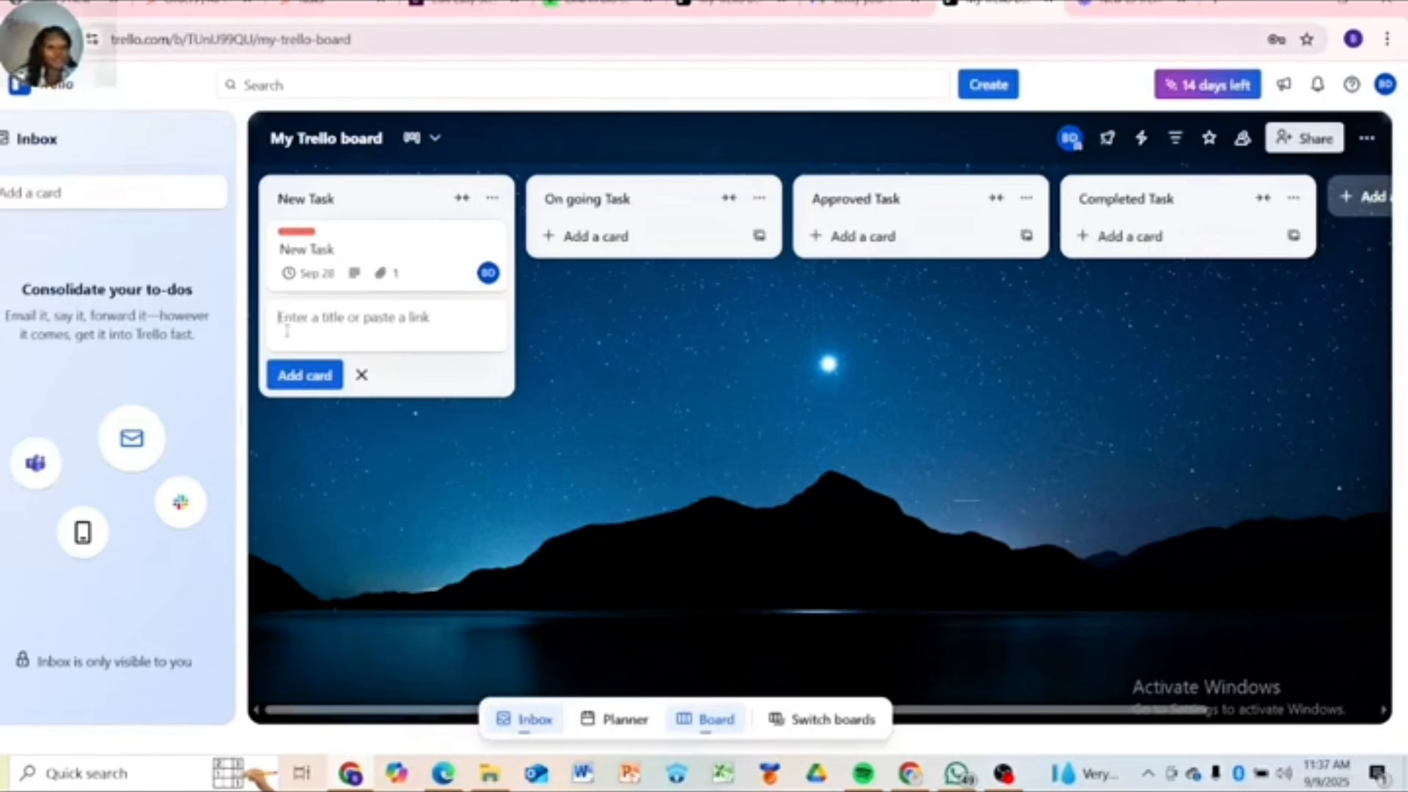
{"action": "type", "text": "A"}
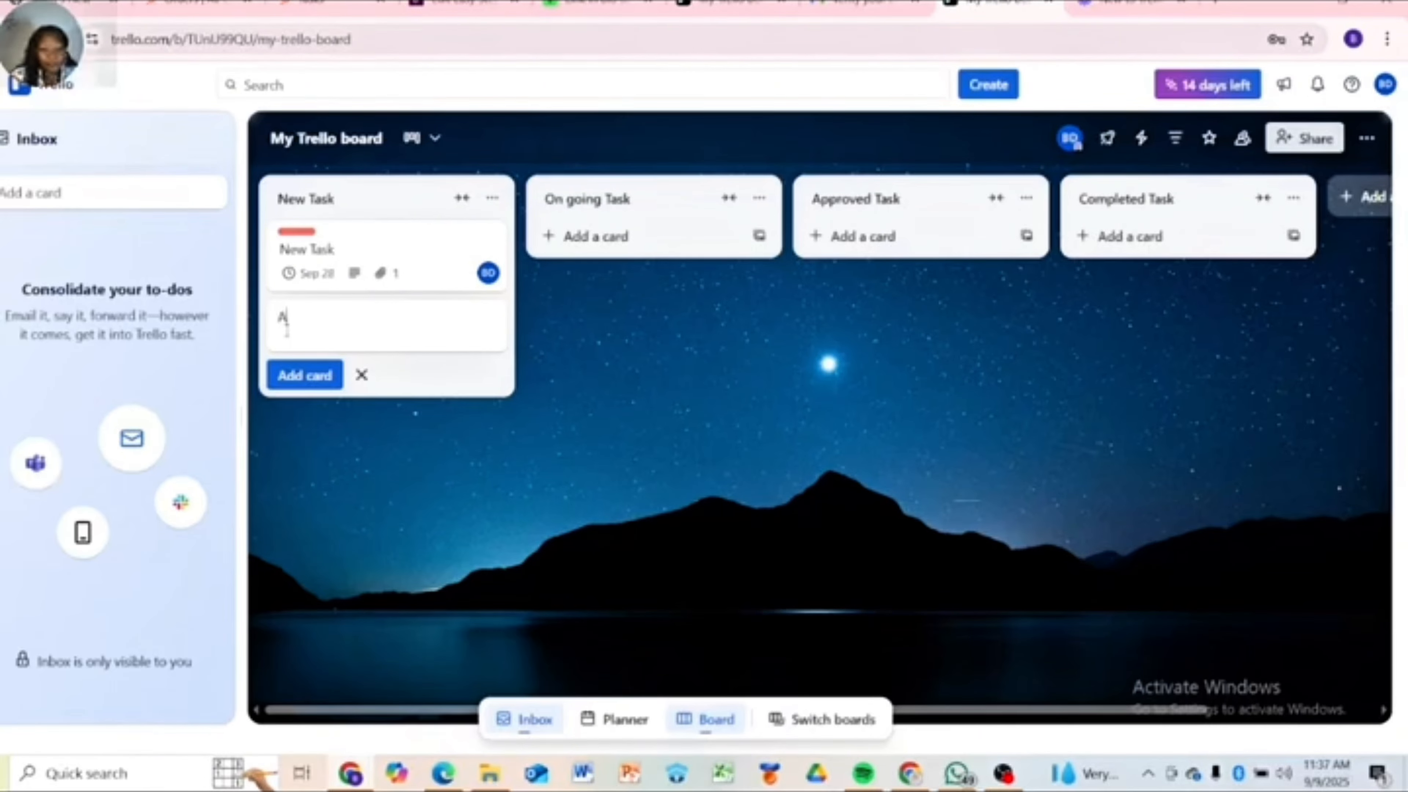
{"action": "type", "text": "ll t"}
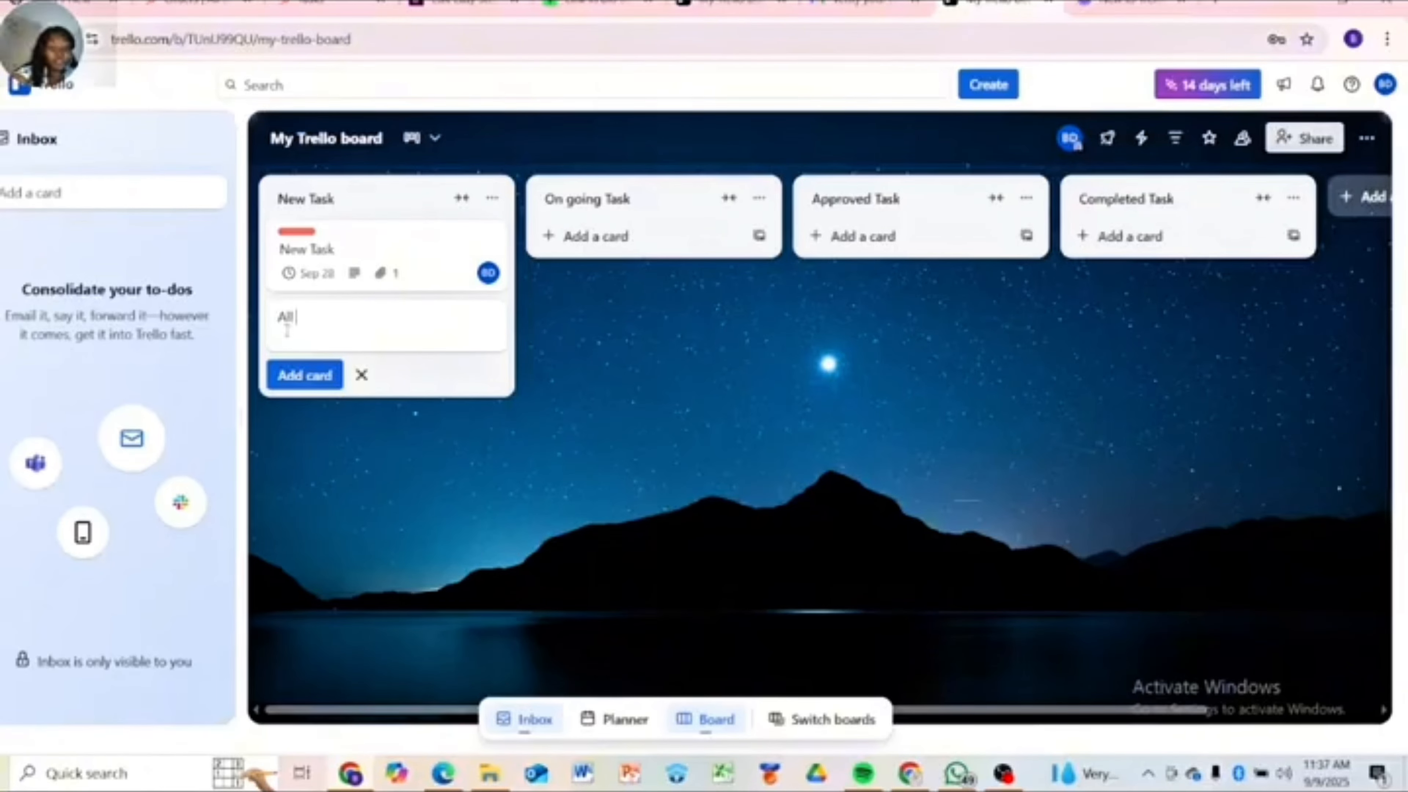
{"action": "type", "text": "erminal"}
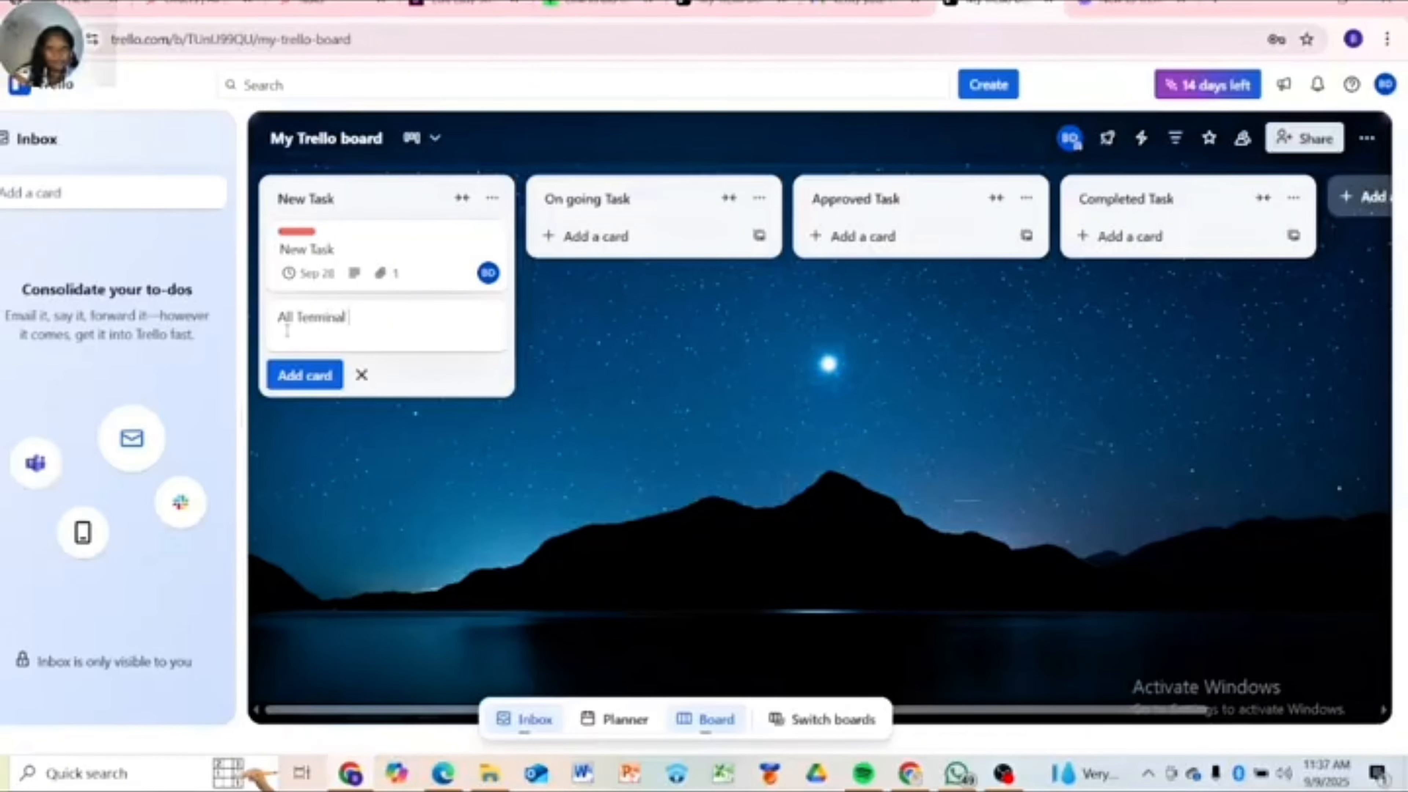
{"action": "type", "text": " Mna"}
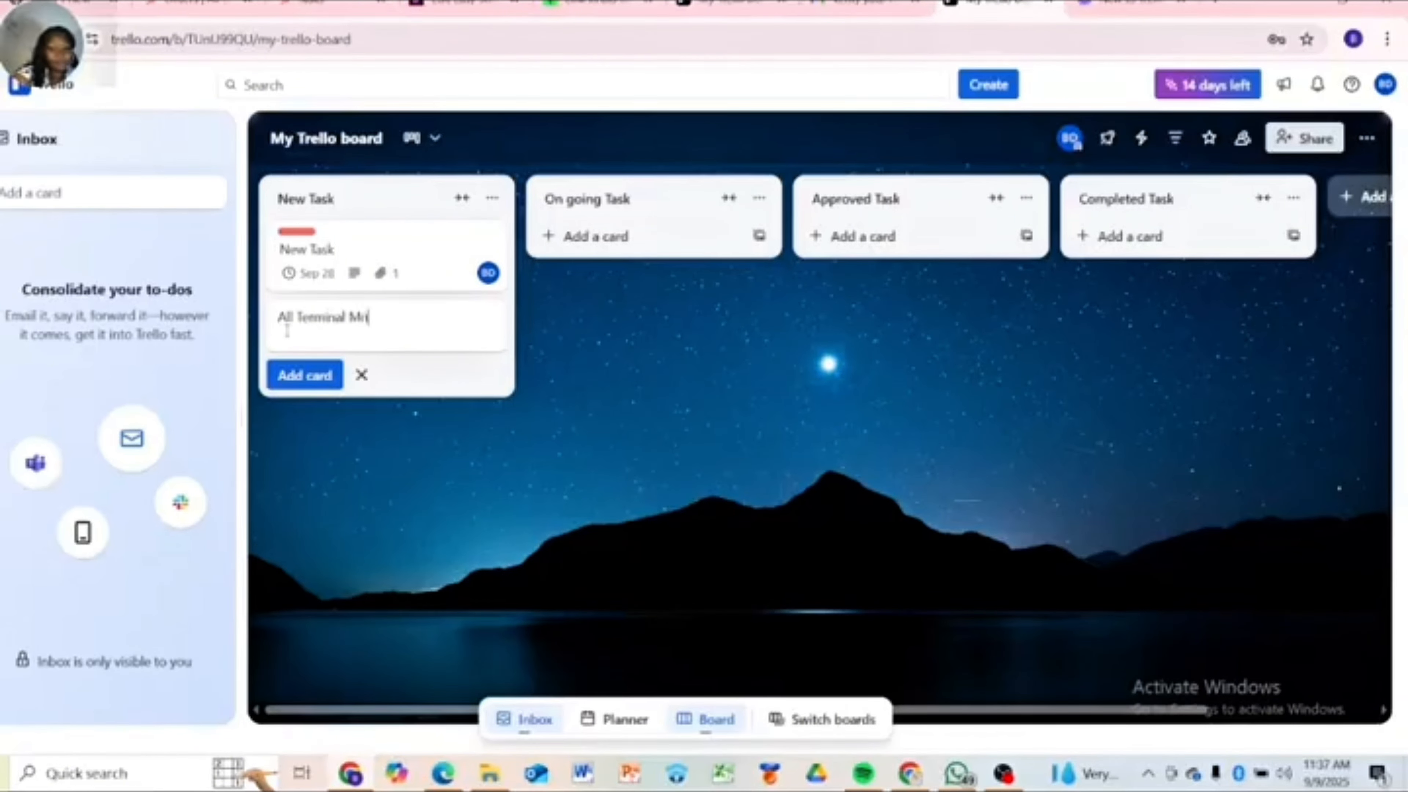
{"action": "key", "text": "BackSpace"}
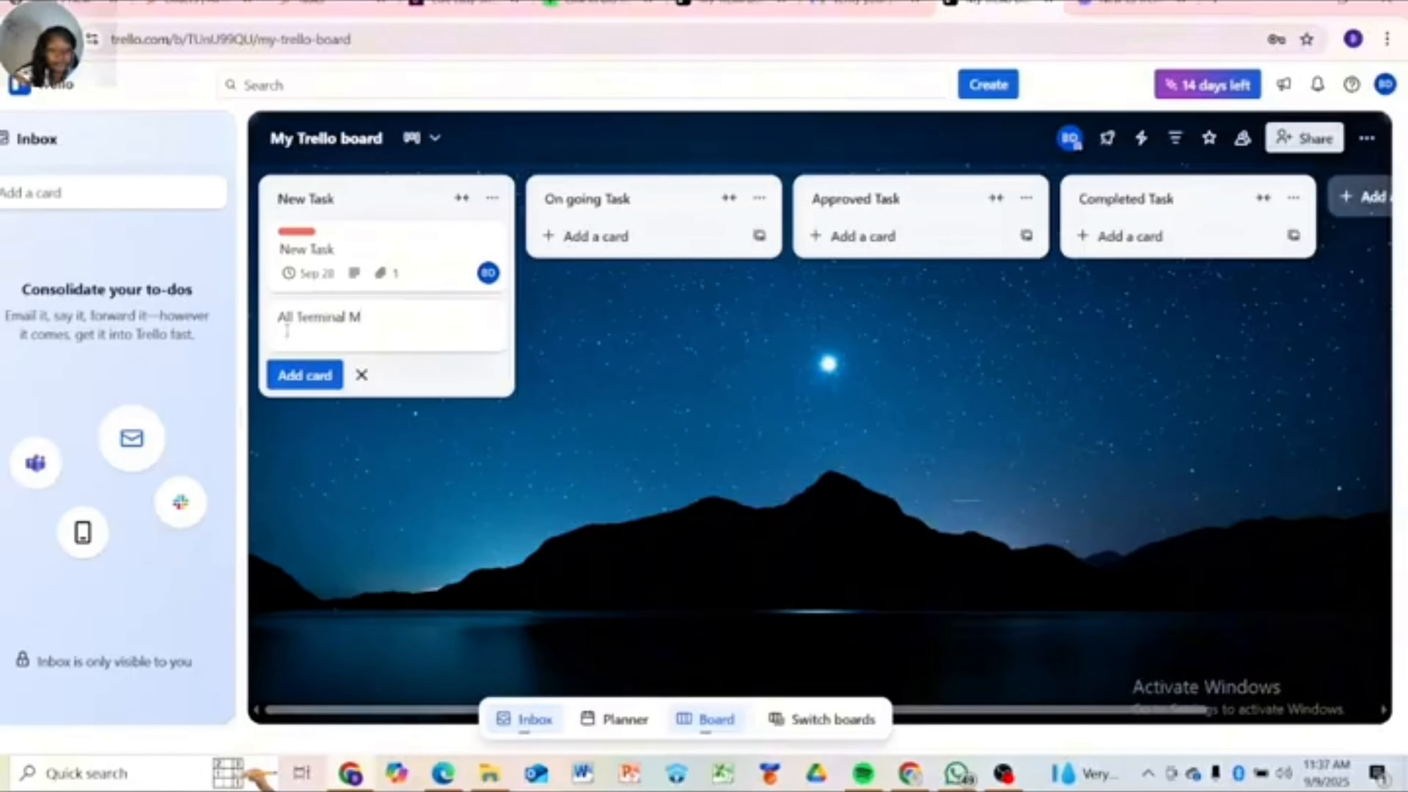
{"action": "type", "text": "anagers are "}
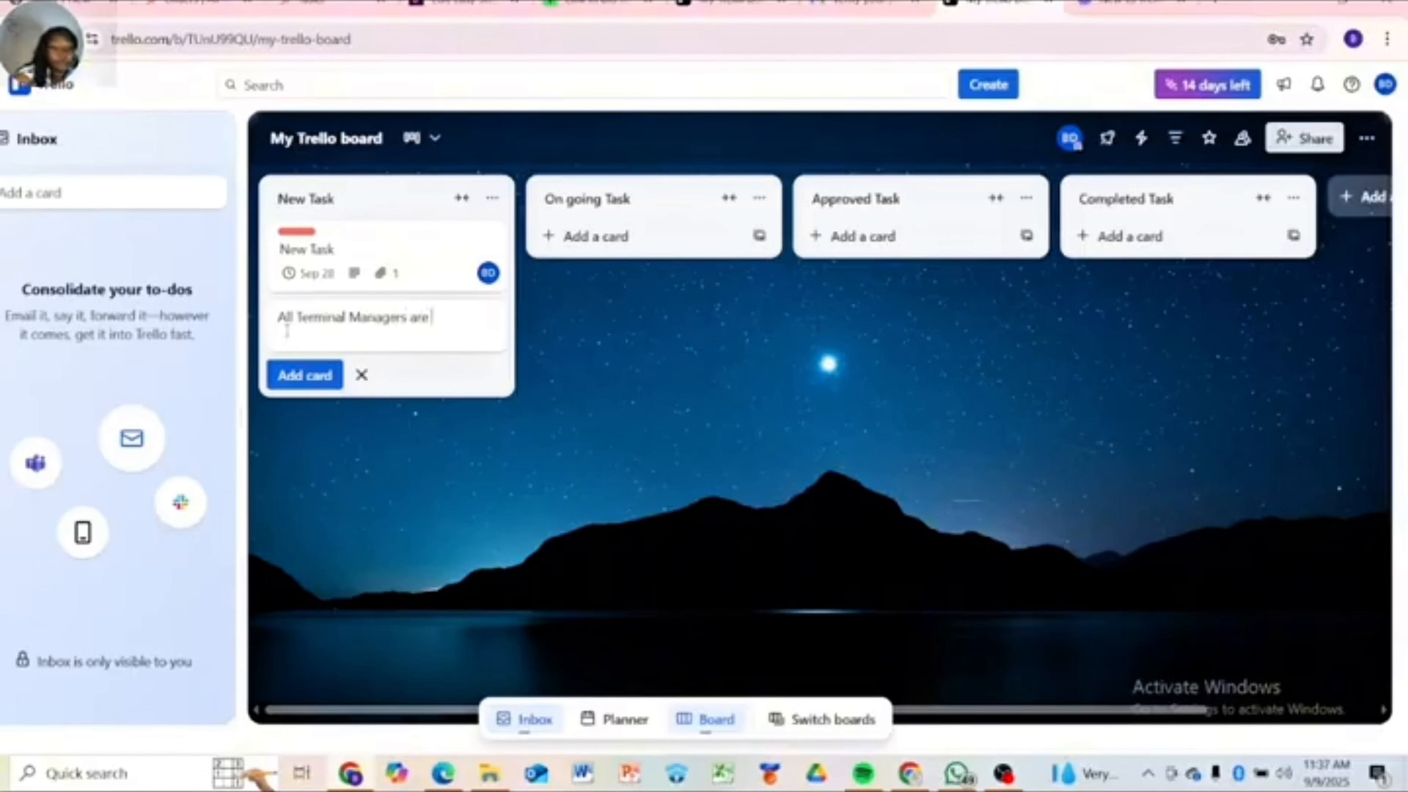
{"action": "type", "text": "requ"}
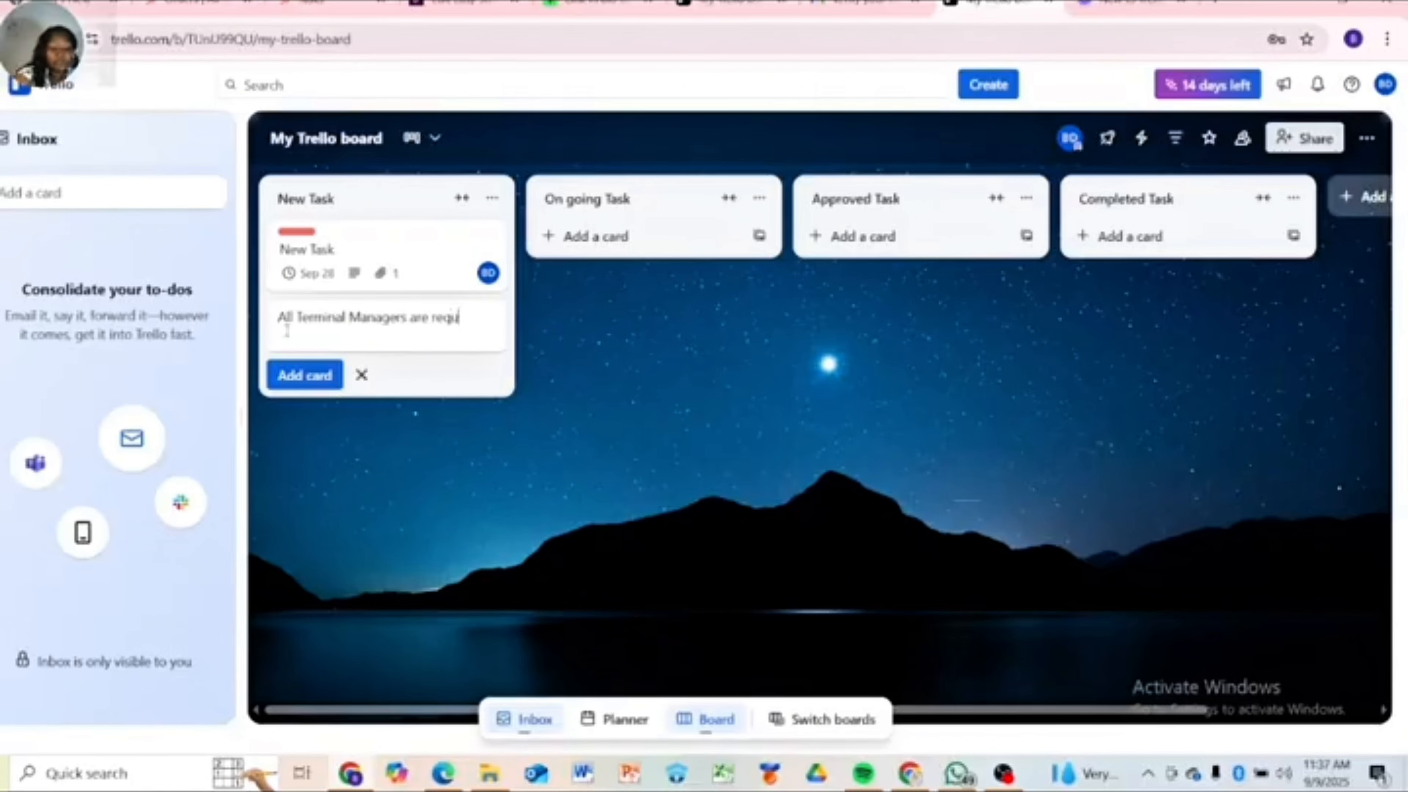
{"action": "type", "text": "ired to"}
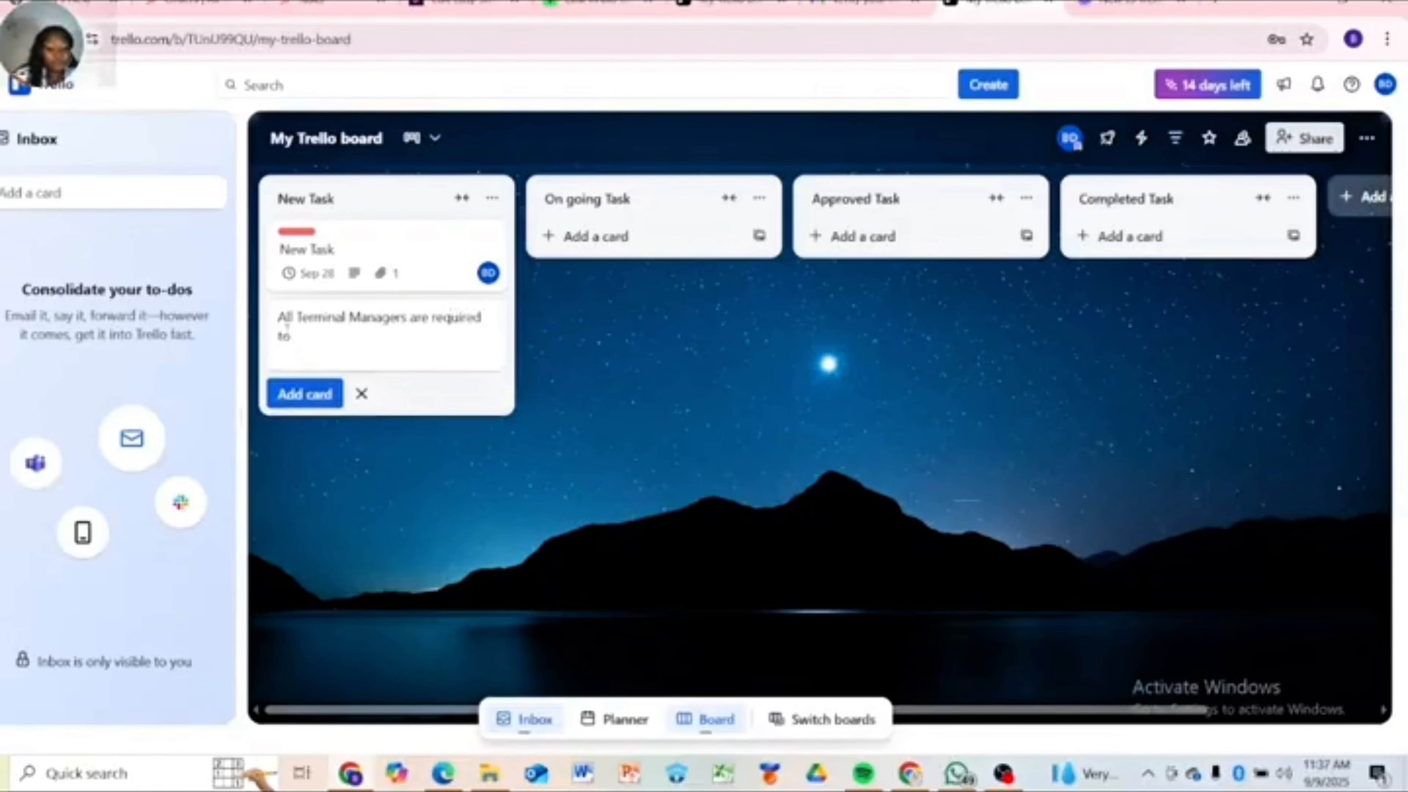
{"action": "type", "text": " Su"}
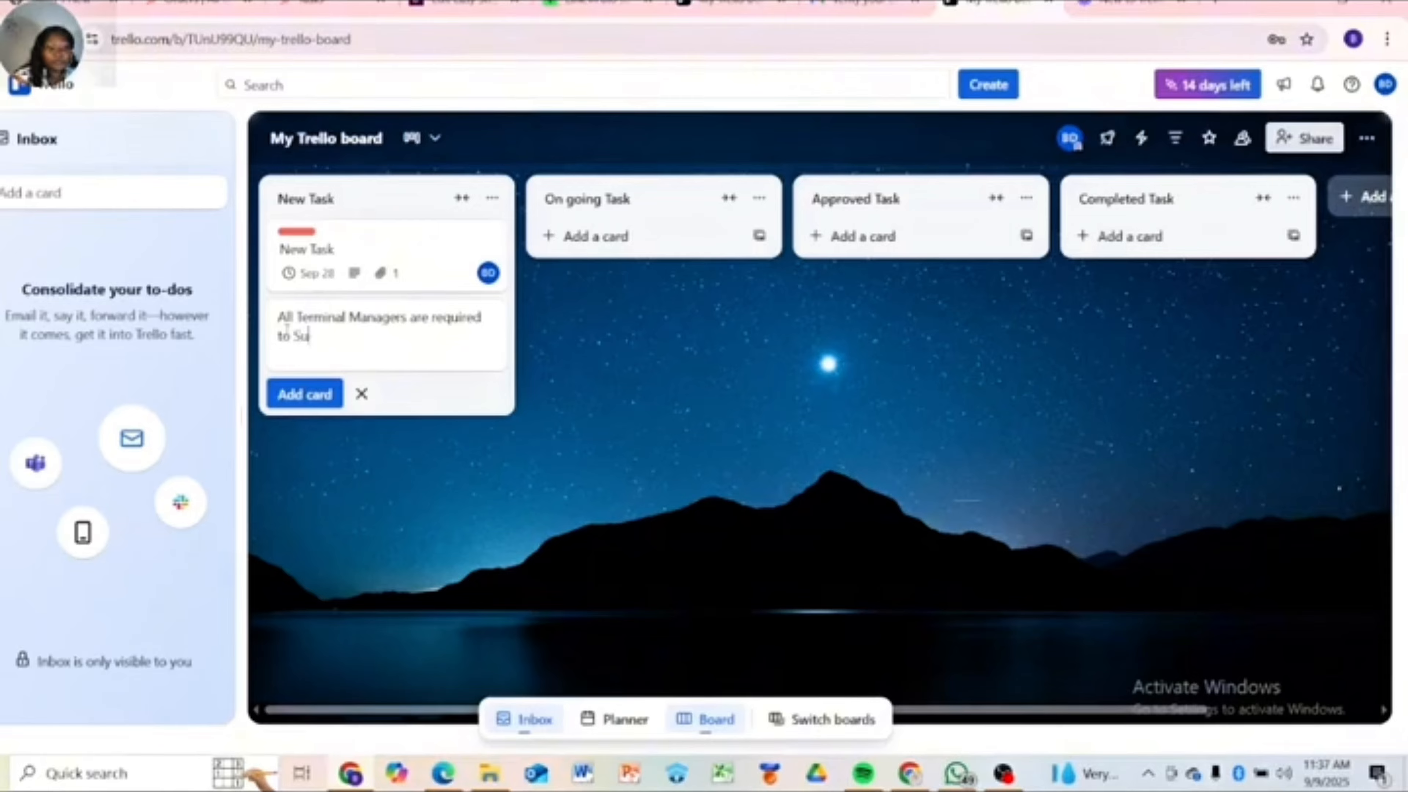
{"action": "type", "text": "bmit"}
{"action": "type", "text": " a re"}
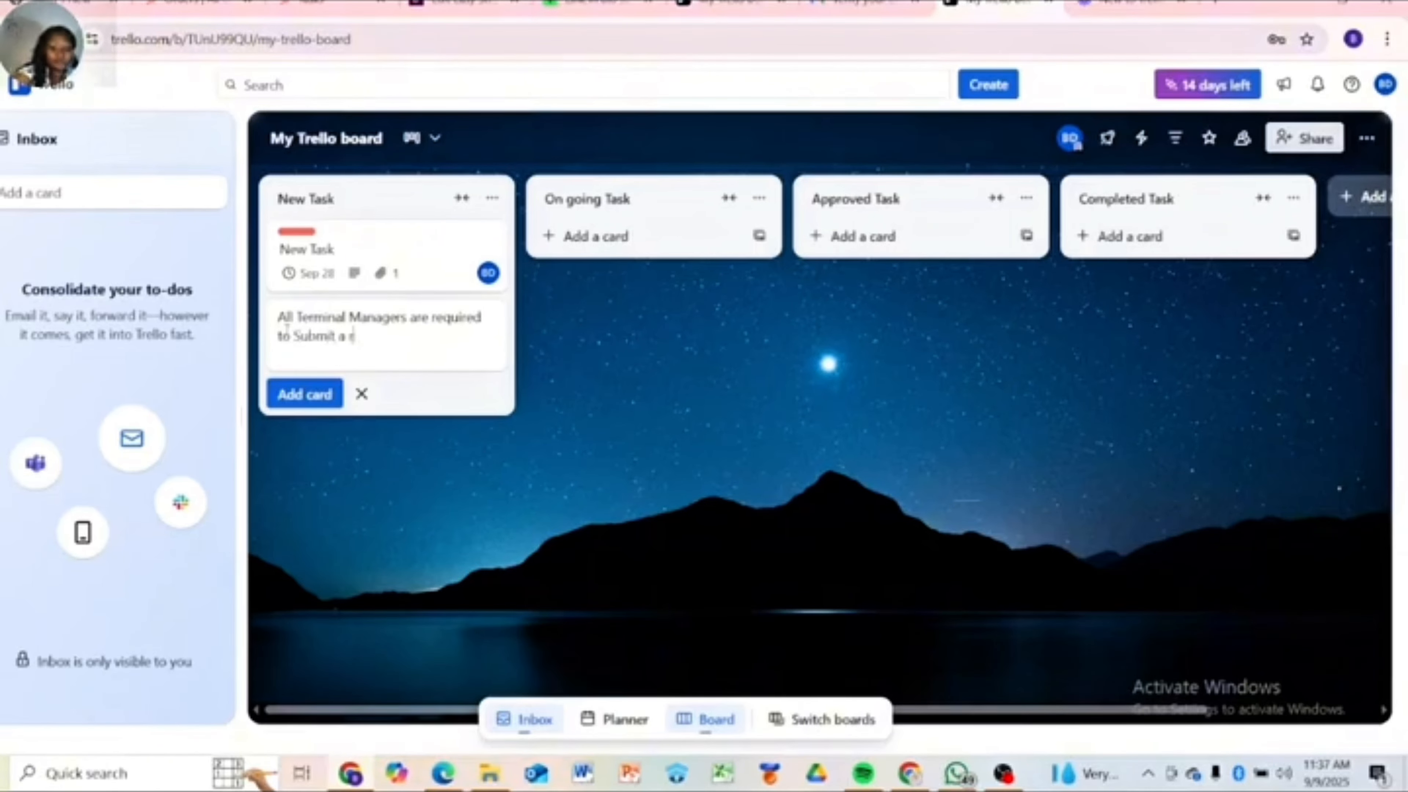
{"action": "key", "text": "BackSpace"}
{"action": "key", "text": "BackSpace"}
{"action": "type", "text": "digi"}
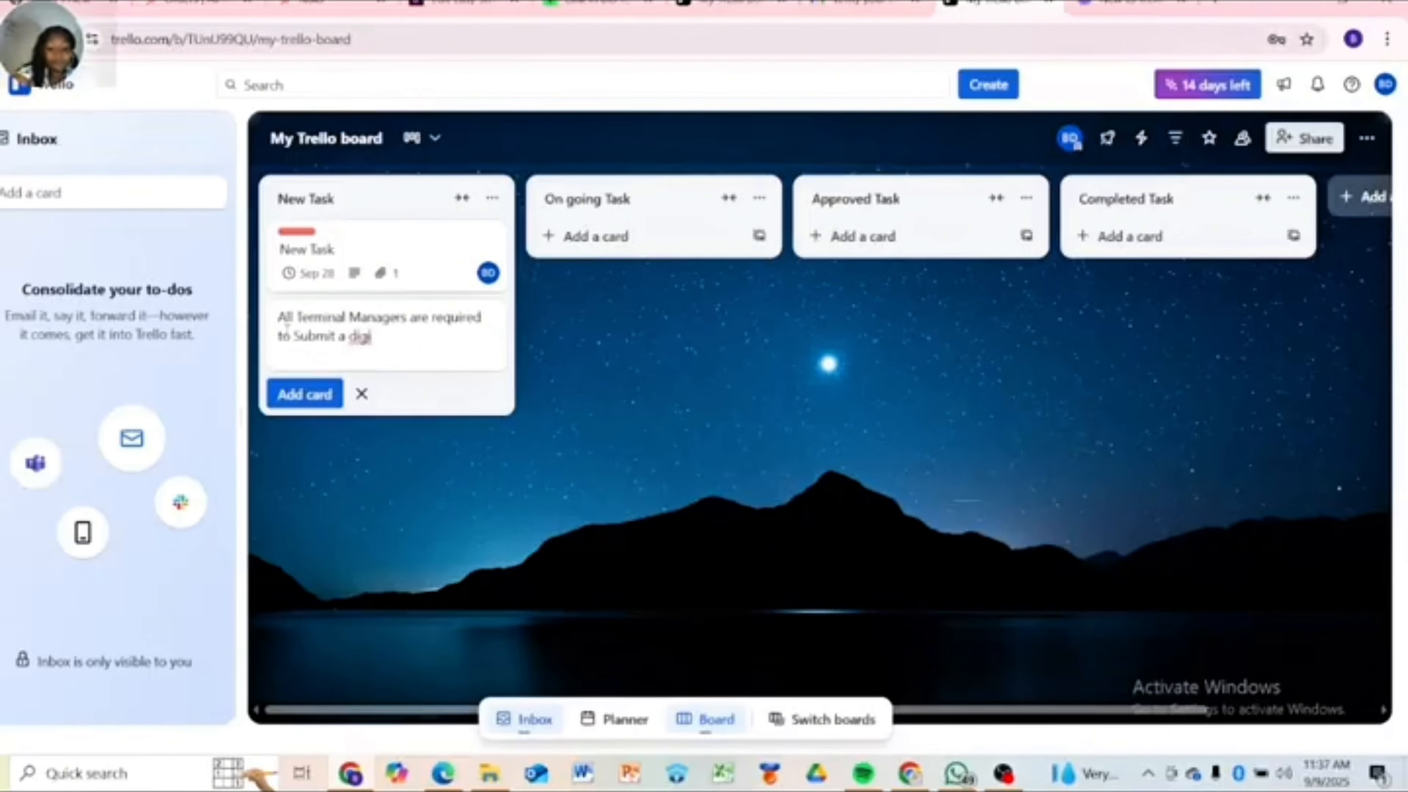
{"action": "type", "text": "tal"}
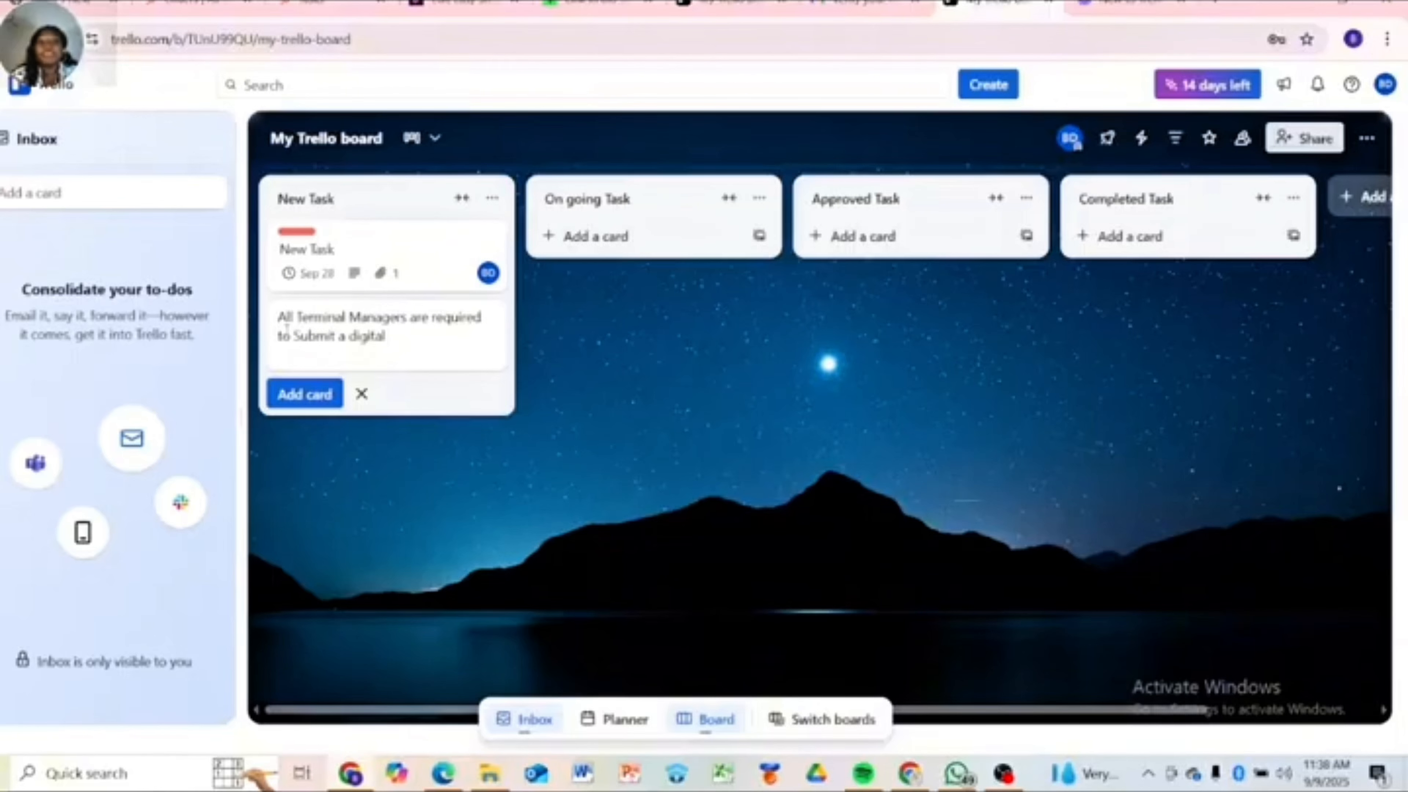
{"action": "type", "text": "report"}
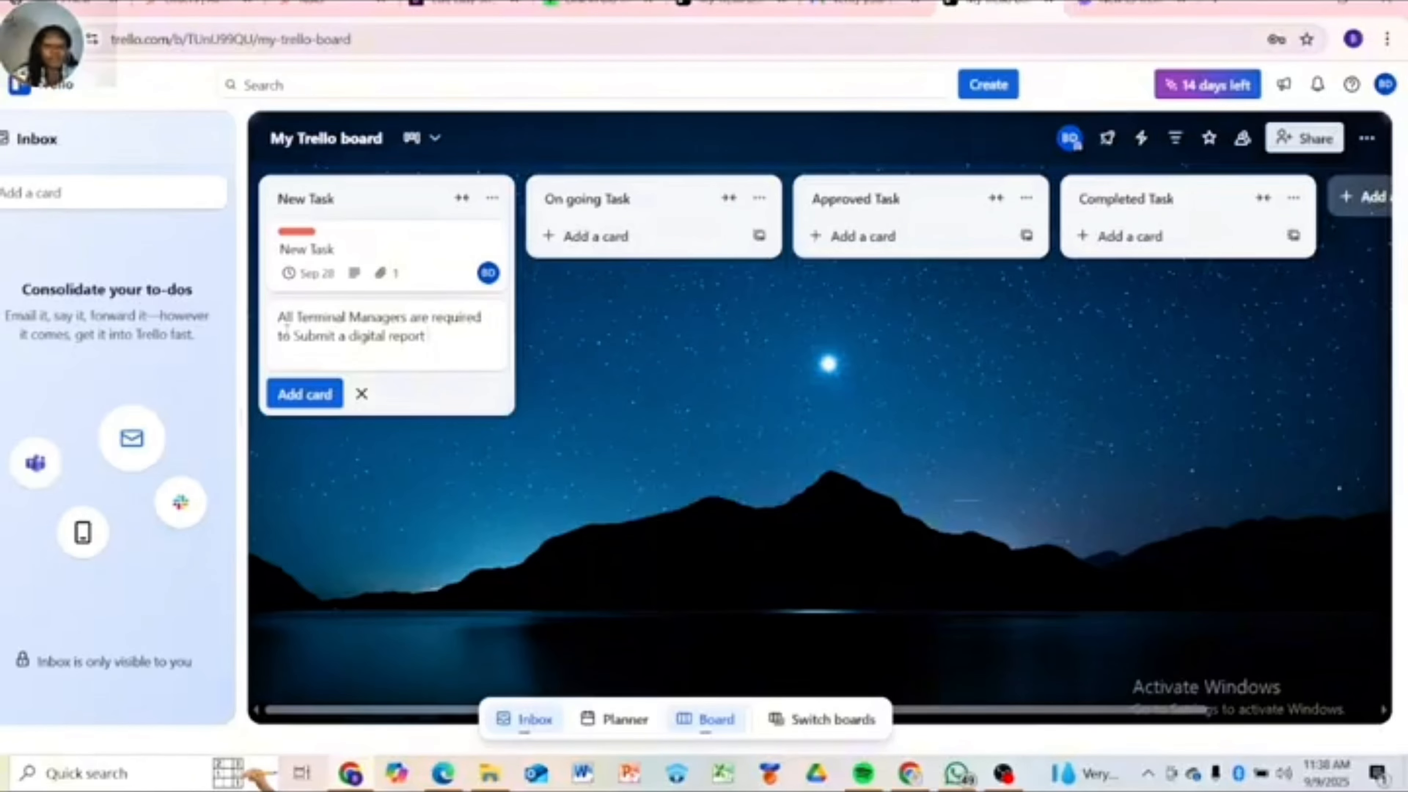
{"action": "type", "text": "egard"}
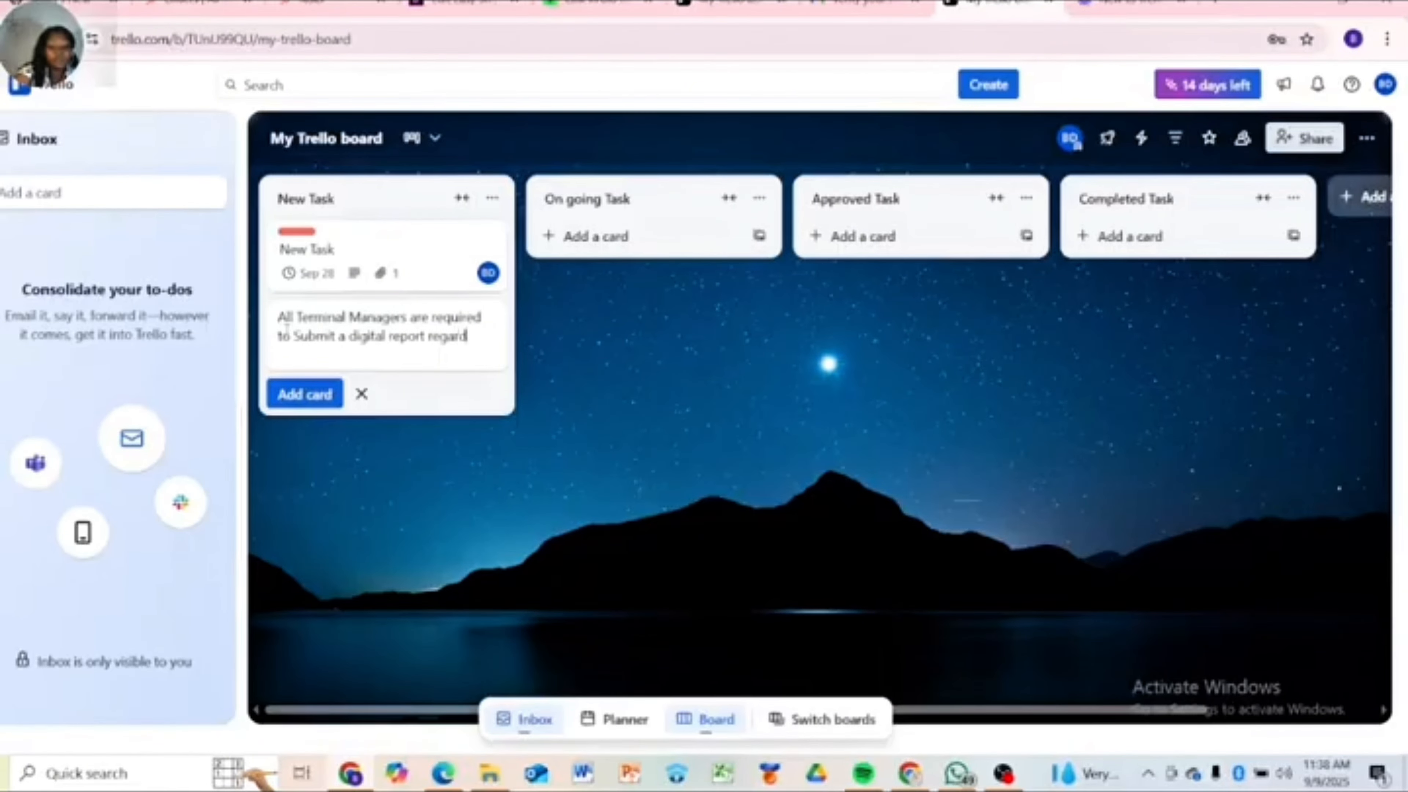
{"action": "type", "text": "ing la"}
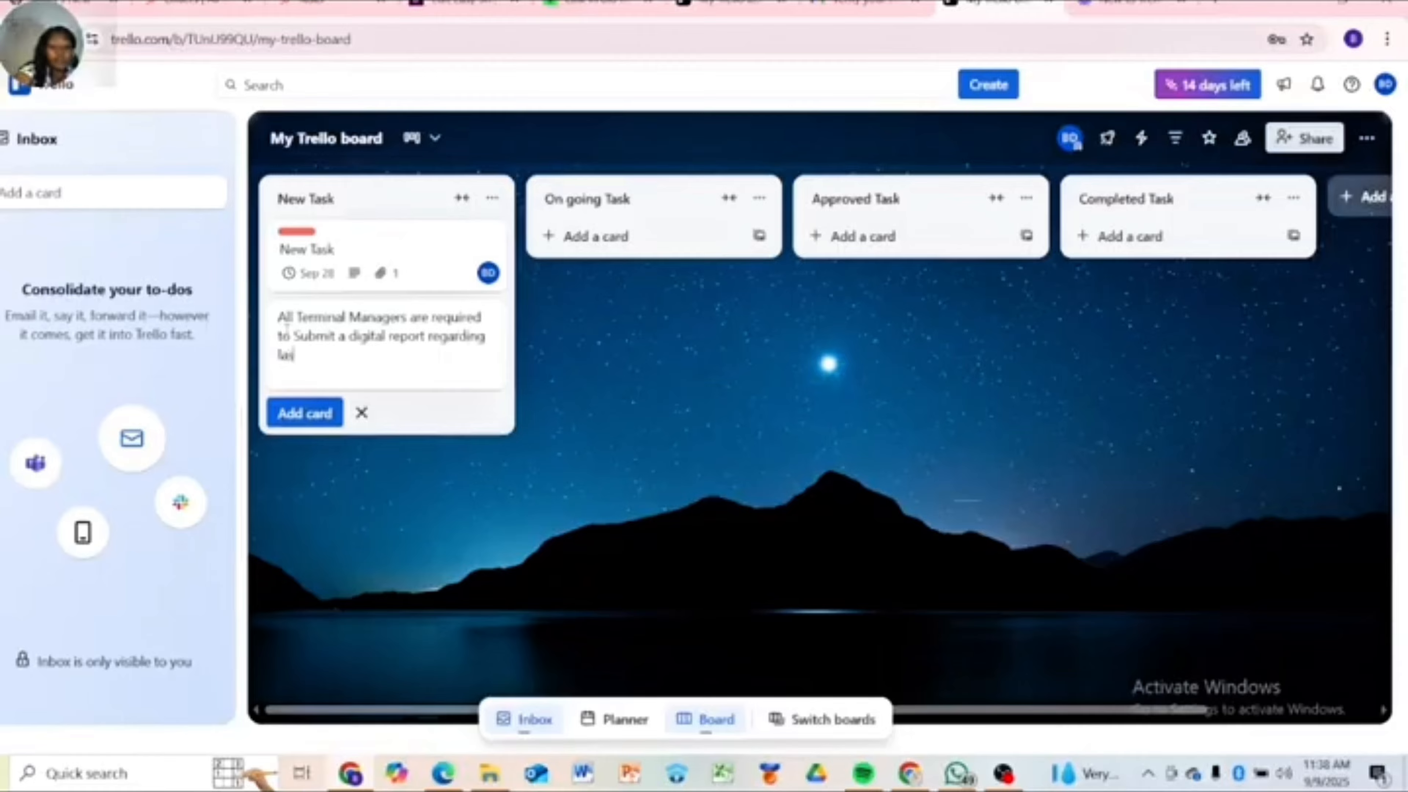
{"action": "type", "text": "st wee"}
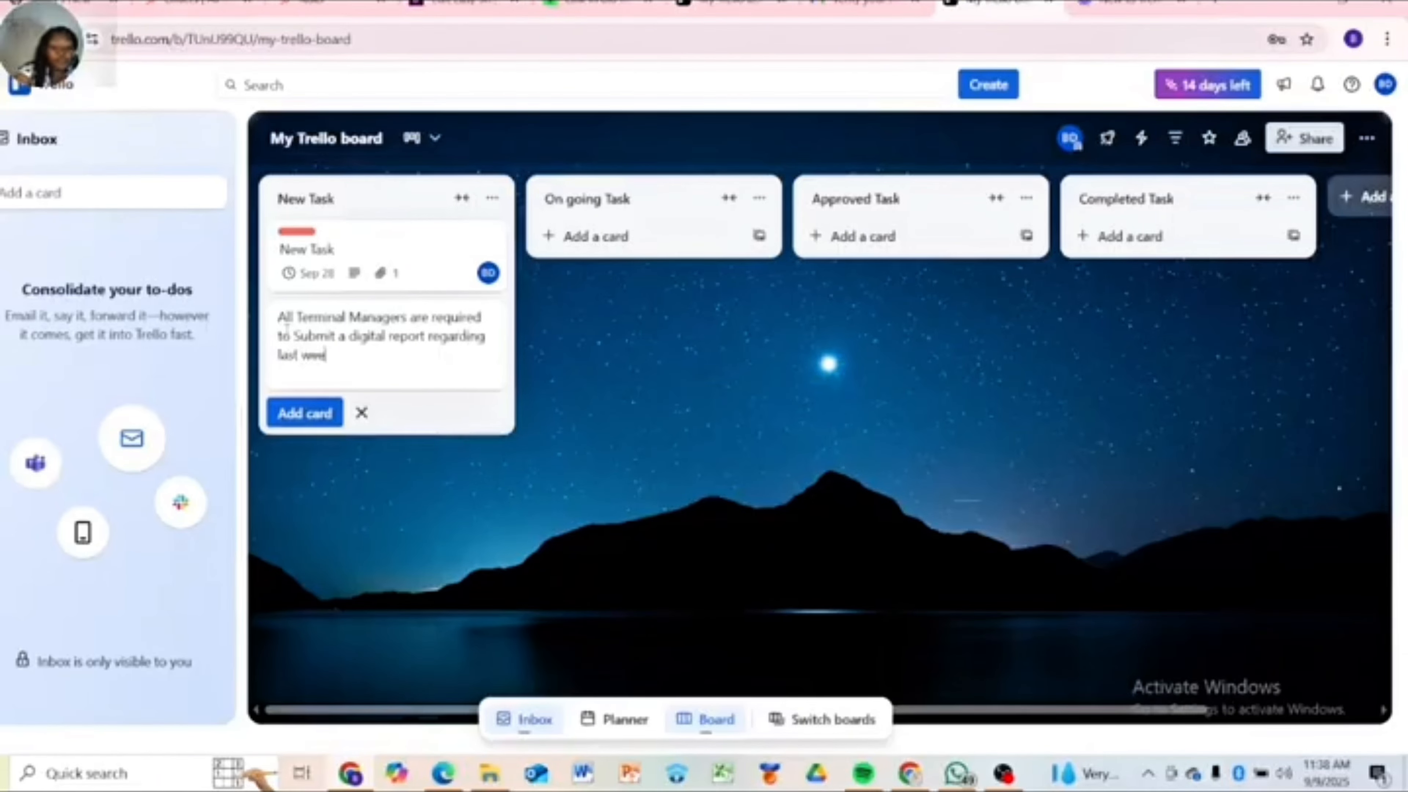
{"action": "type", "text": "k sales"}
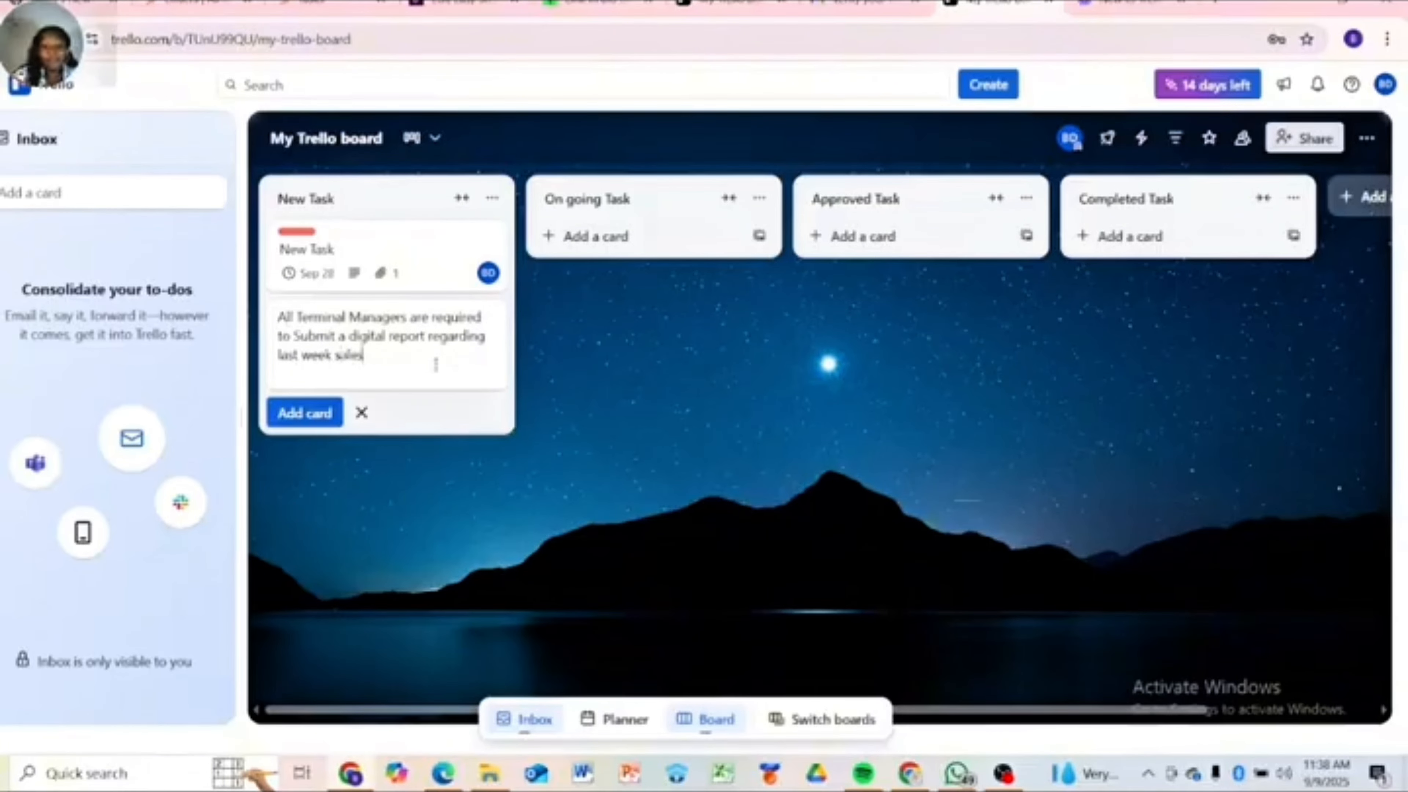
{"action": "left_click", "coordinate": [544, 388]}
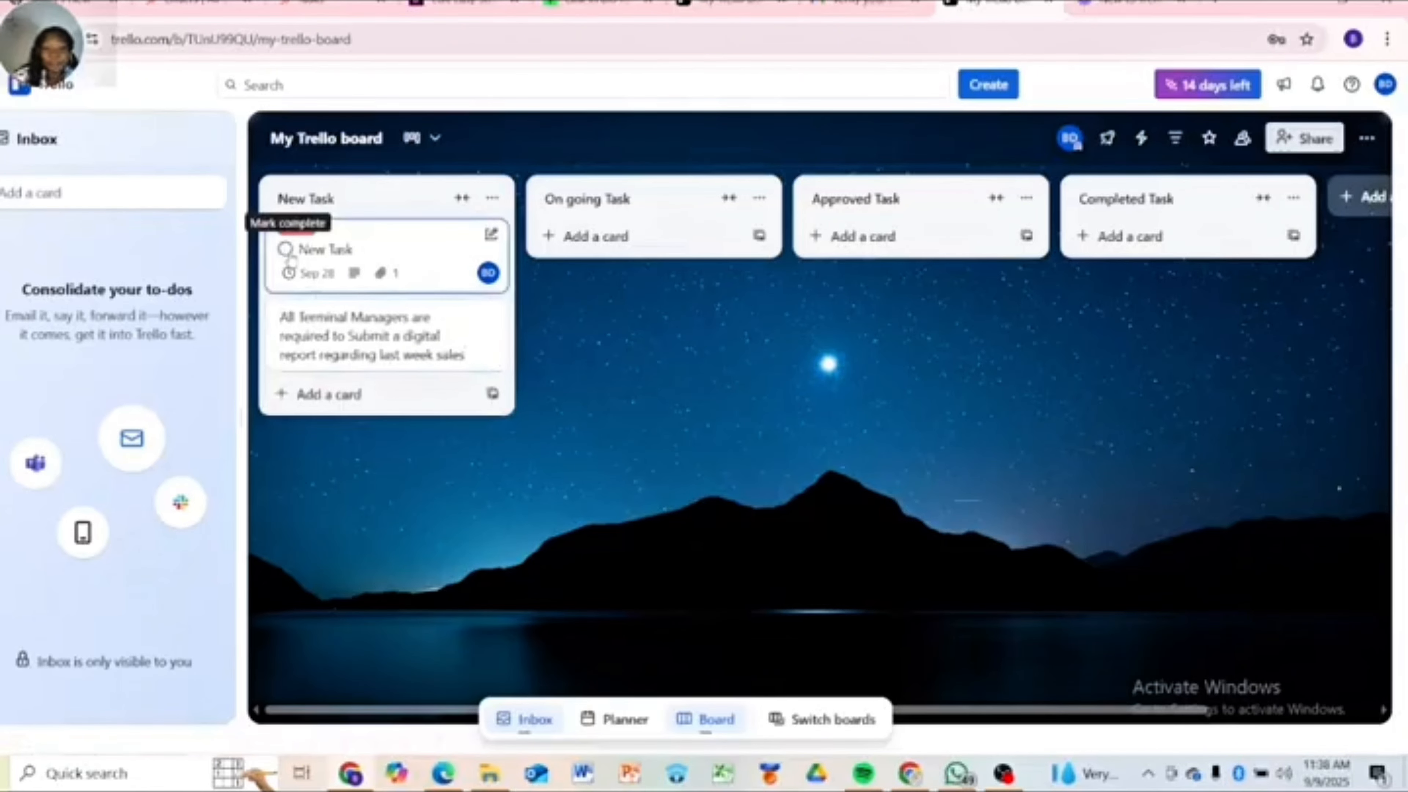
{"action": "left_click", "coordinate": [286, 250]}
{"action": "left_click", "coordinate": [286, 252]}
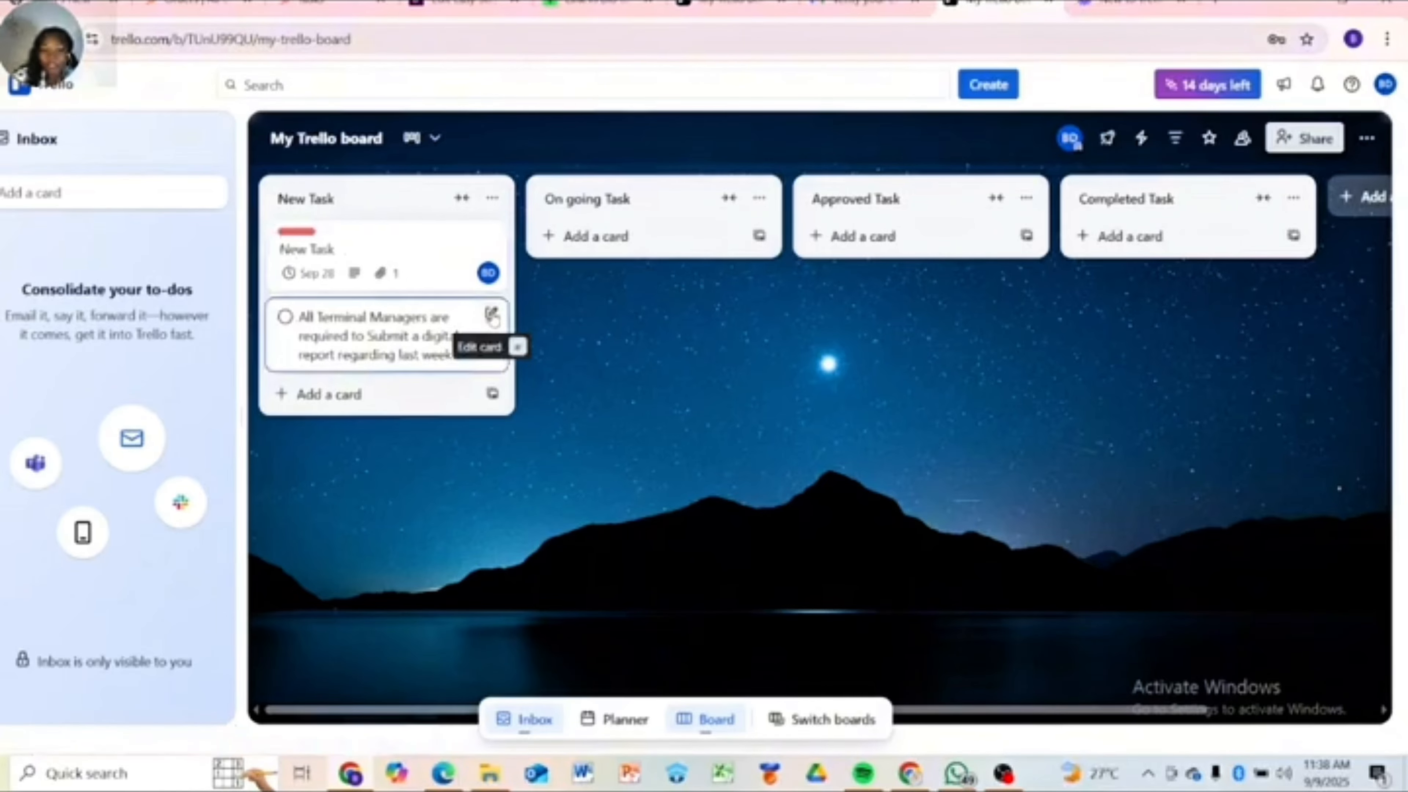
Apply the blue label to the All Terminal Managers card and close its quick editor.
{"action": "left_click", "coordinate": [491, 314]}
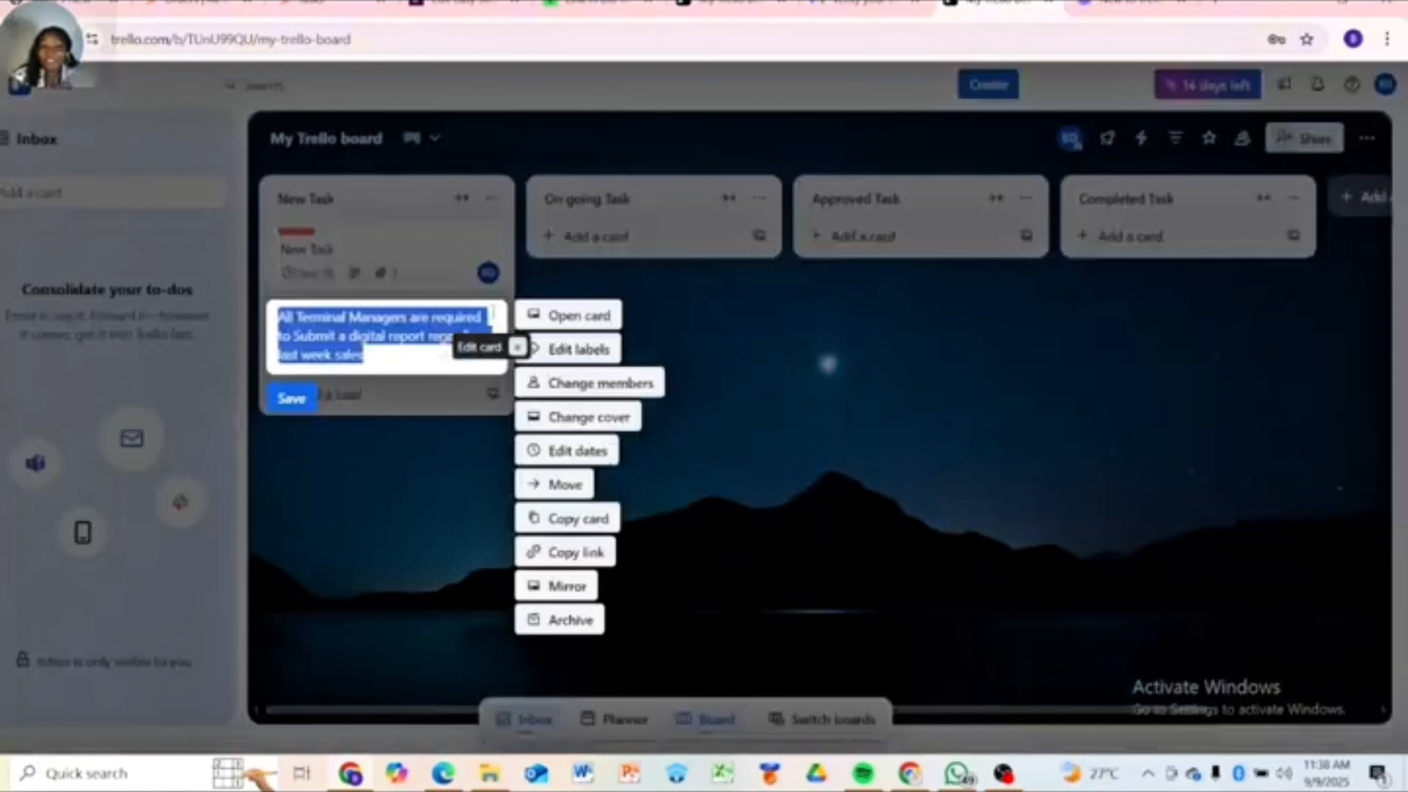
{"action": "left_click", "coordinate": [593, 350]}
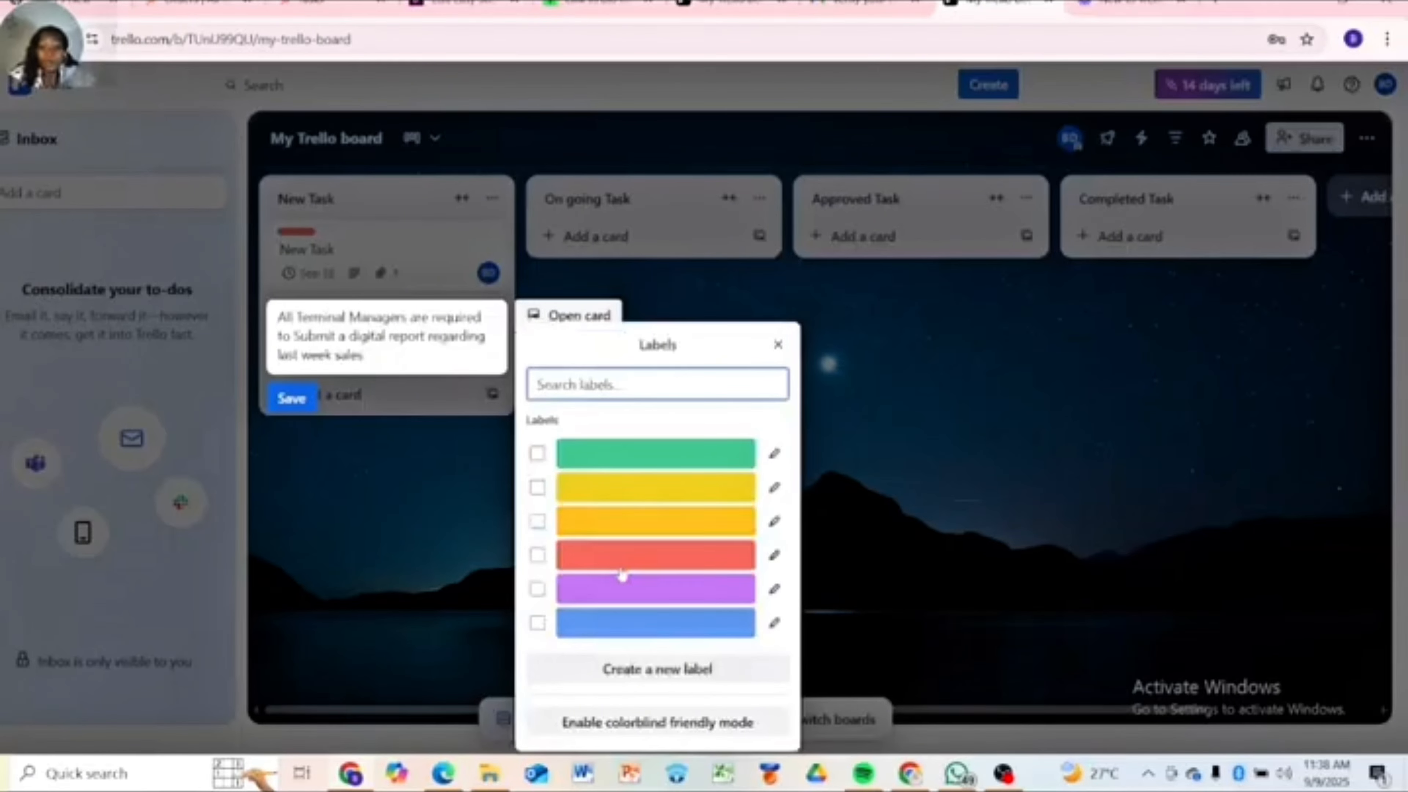
{"action": "left_click", "coordinate": [631, 636]}
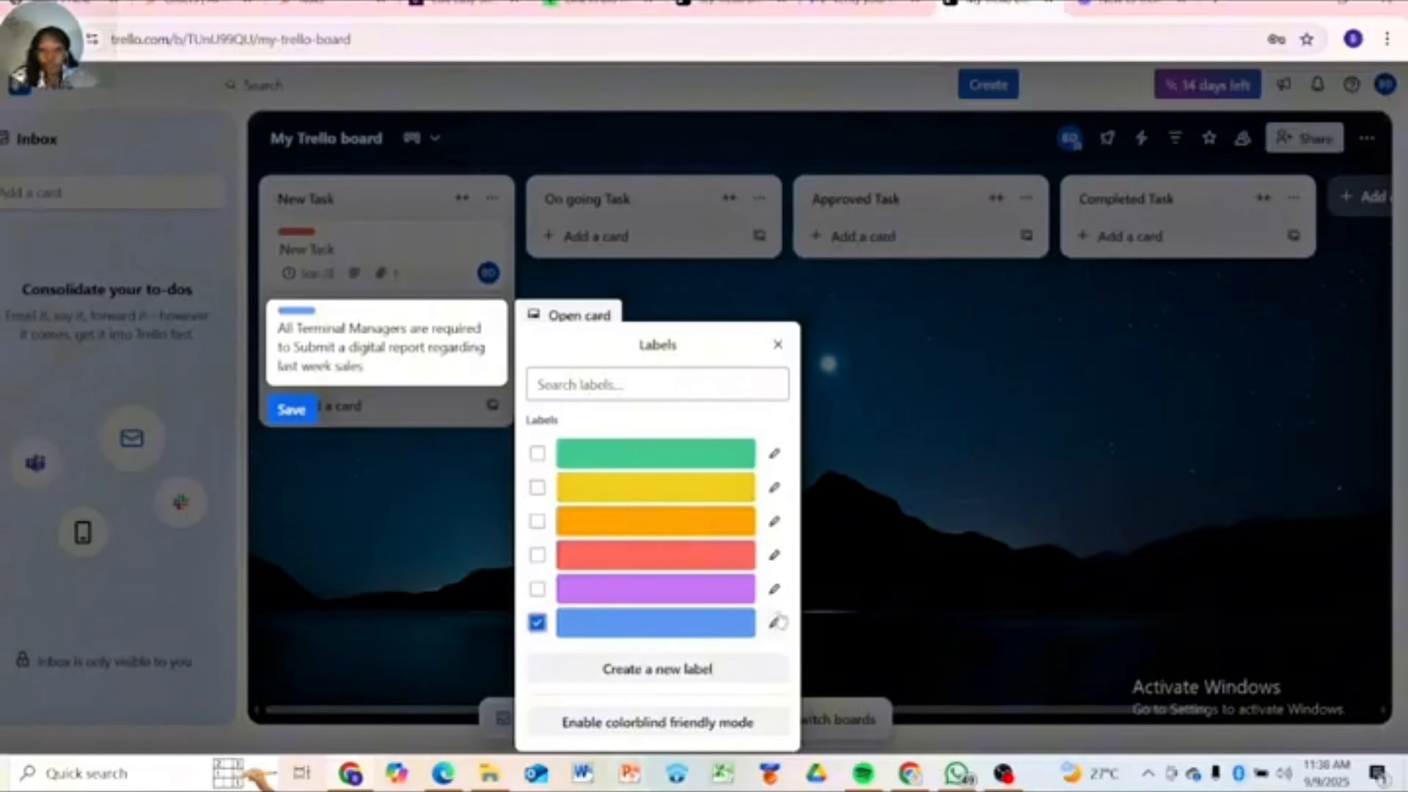
{"action": "left_click", "coordinate": [821, 535]}
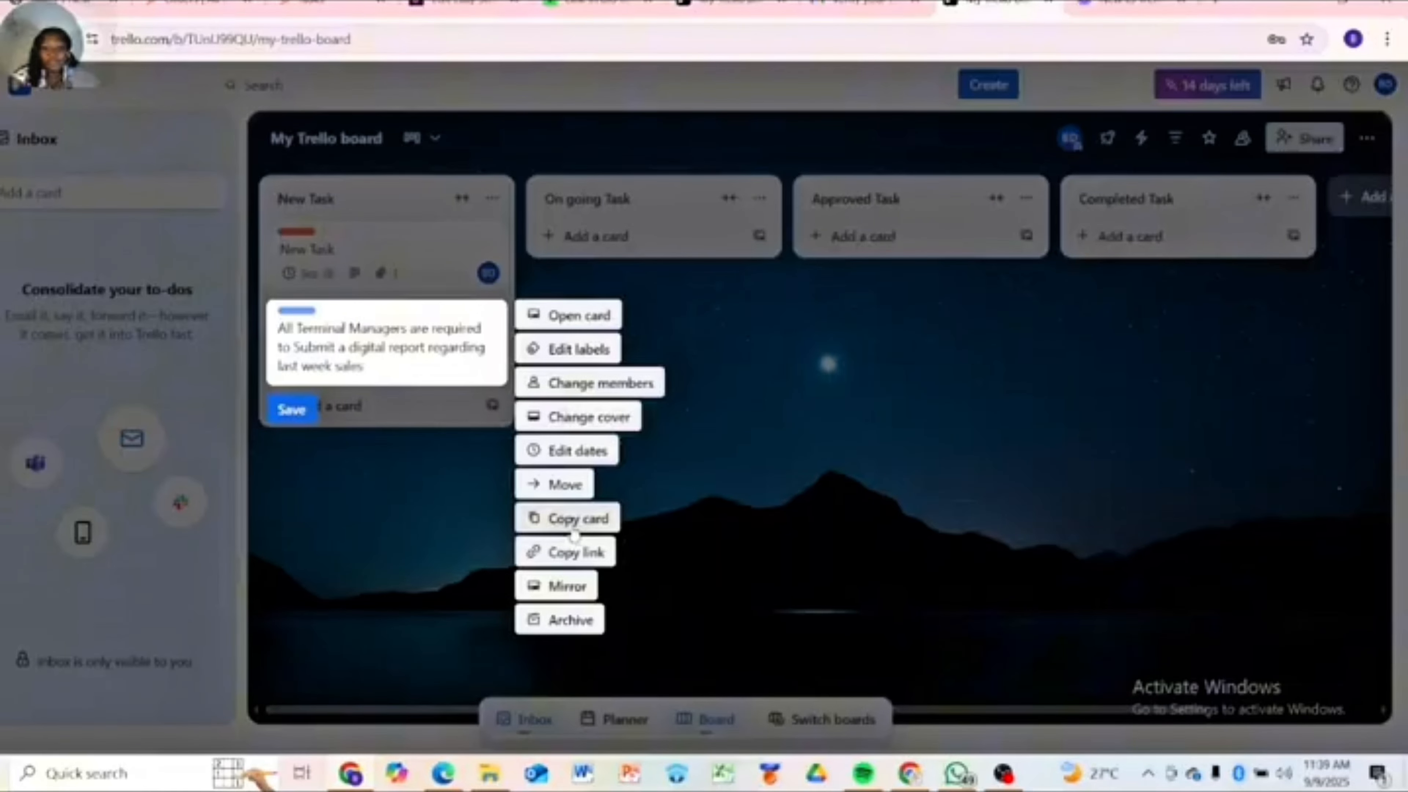
{"action": "left_click", "coordinate": [284, 470]}
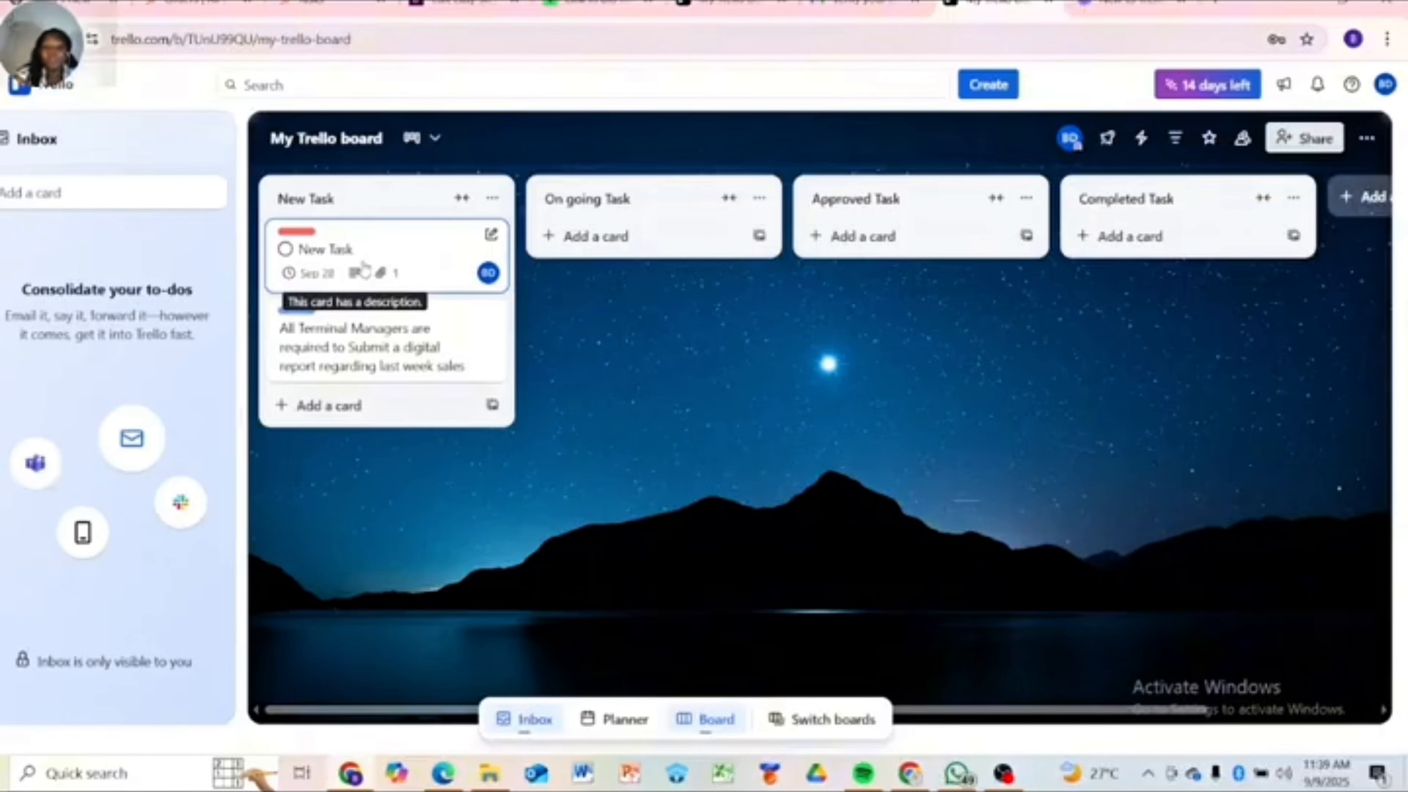
Move the New Task card through On going Task and Approved Task into Completed Task, and mark it complete.
{"action": "left_click_drag", "start_coordinate": [377, 270], "coordinate": [597, 288]}
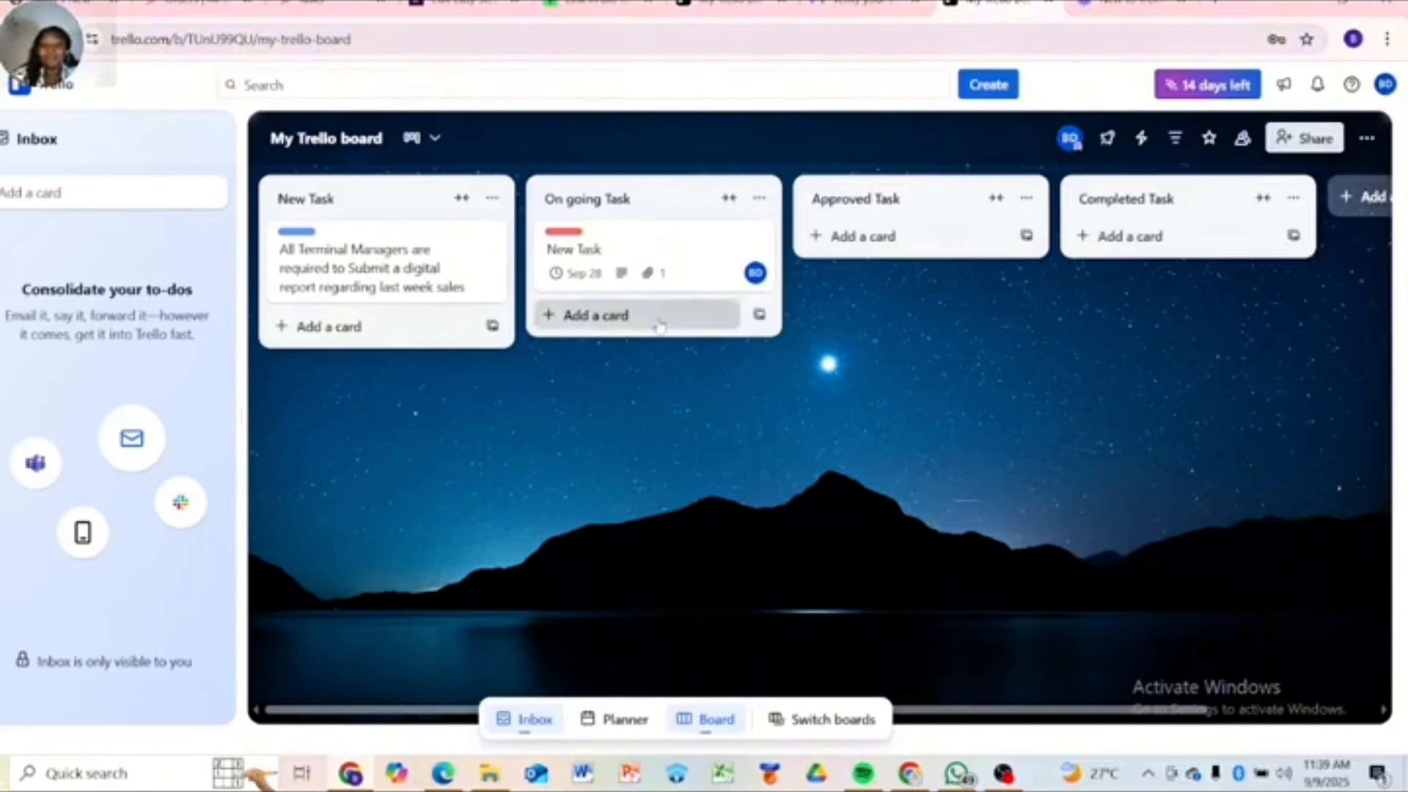
{"action": "left_click_drag", "start_coordinate": [654, 239], "coordinate": [940, 279]}
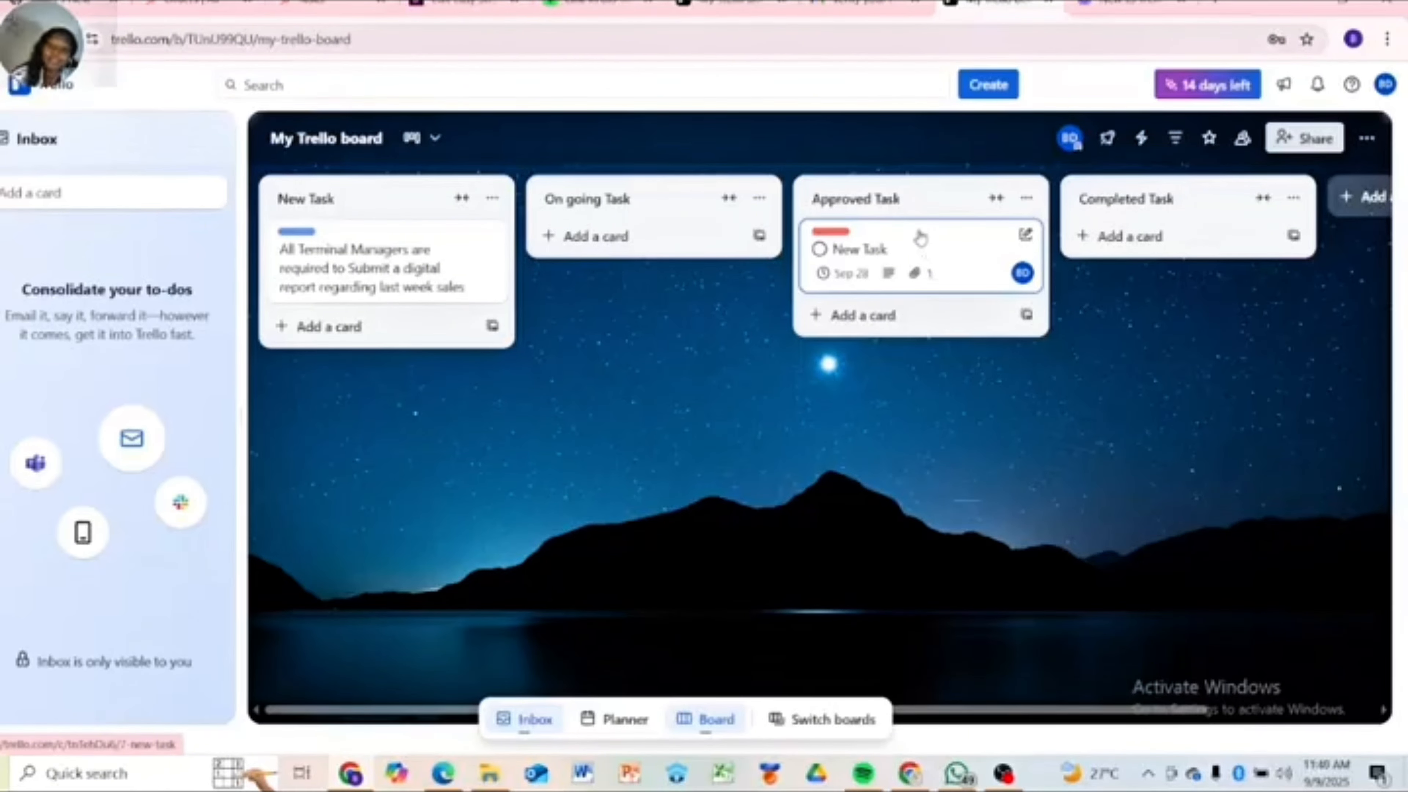
{"action": "left_click_drag", "start_coordinate": [922, 247], "coordinate": [1182, 217]}
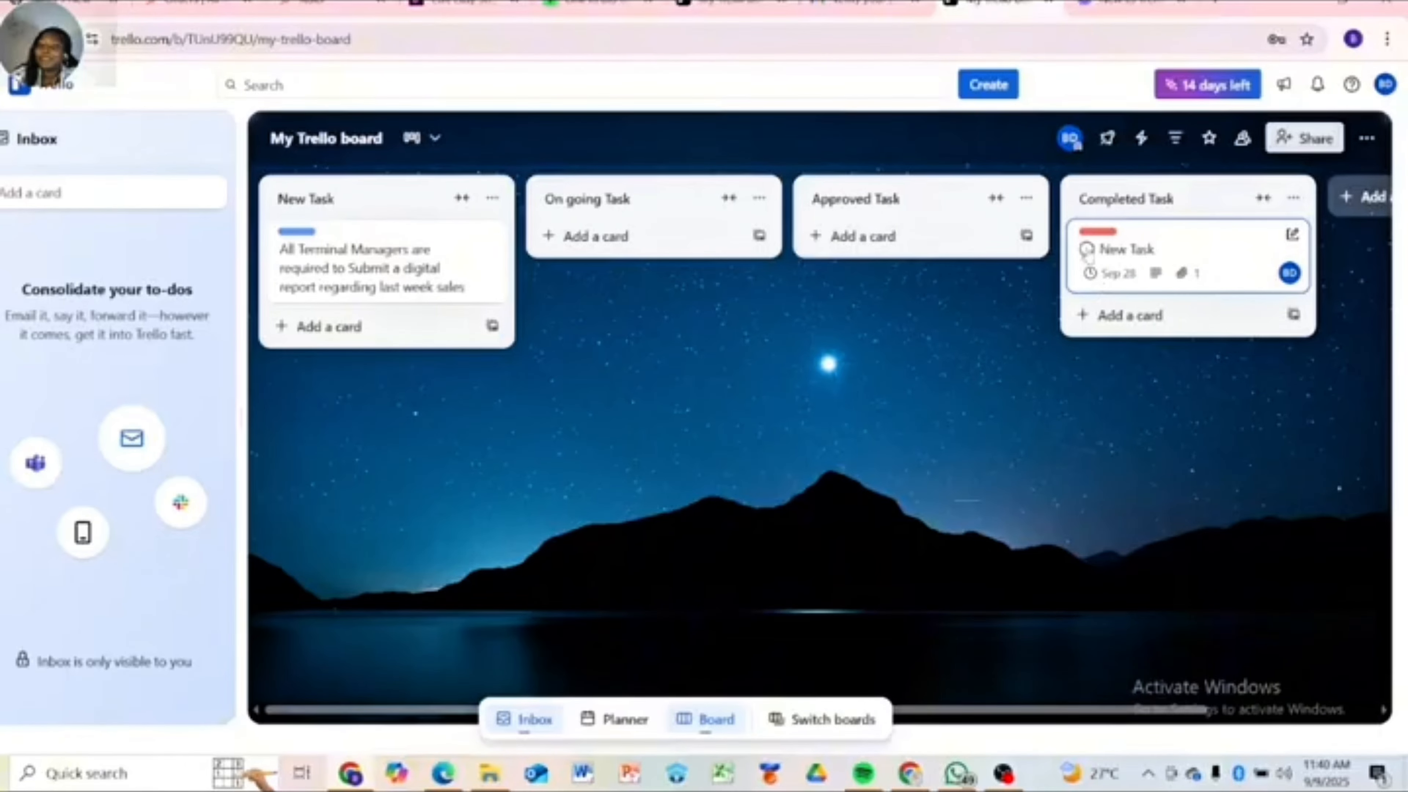
{"action": "left_click", "coordinate": [1086, 248]}
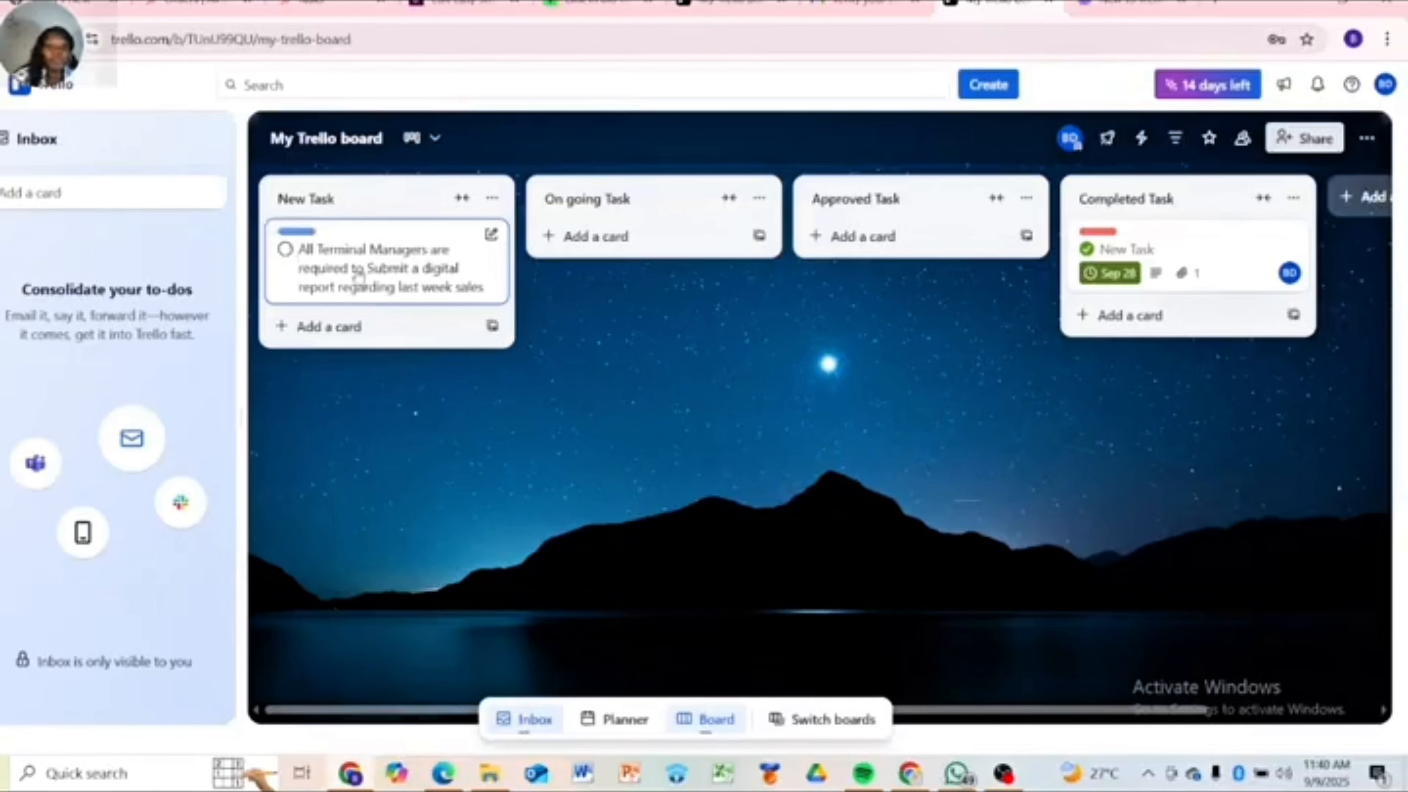
Move the All Terminal Managers card through On going Task and Approved Task into Completed Task, and mark it complete.
{"action": "left_click_drag", "start_coordinate": [331, 248], "coordinate": [654, 234]}
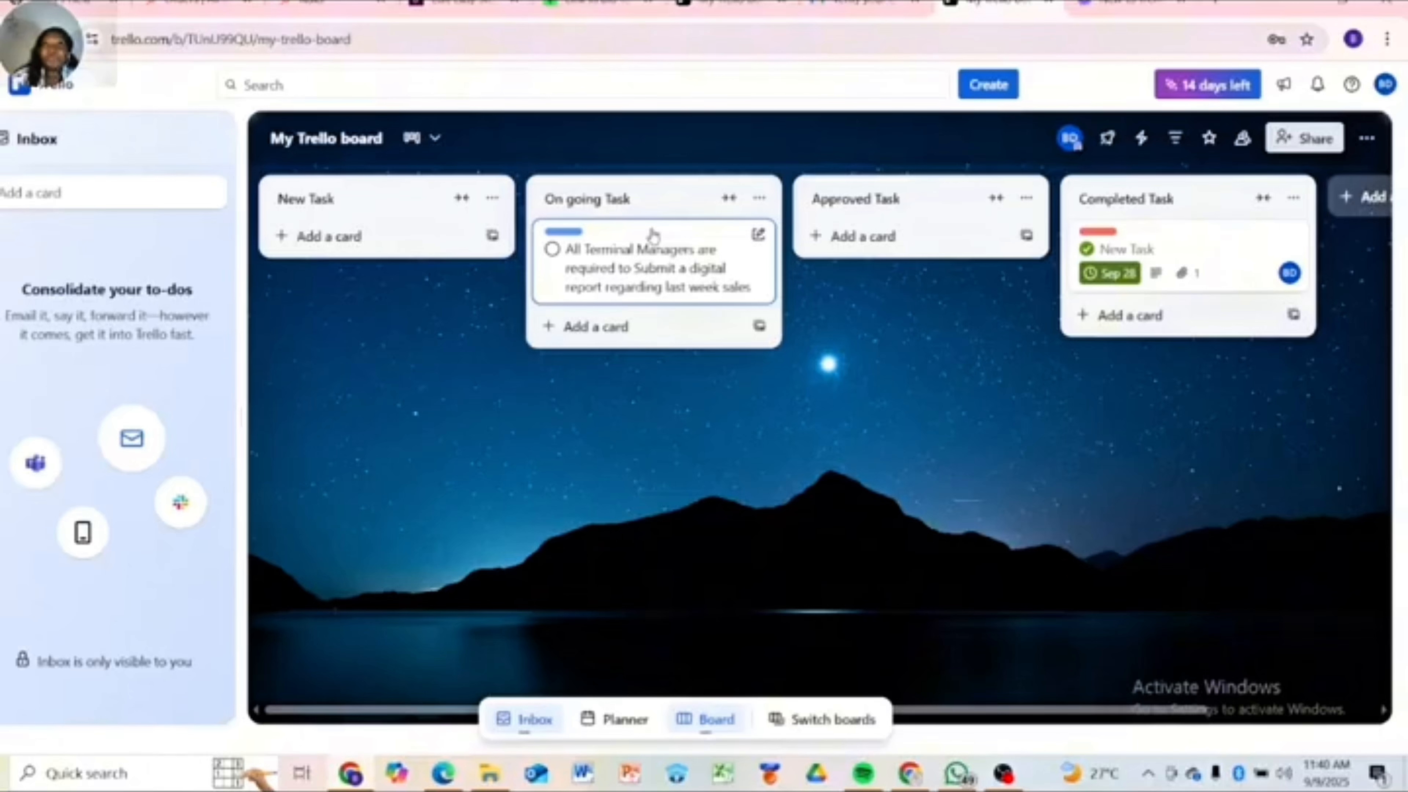
{"action": "left_click_drag", "start_coordinate": [653, 236], "coordinate": [1144, 223]}
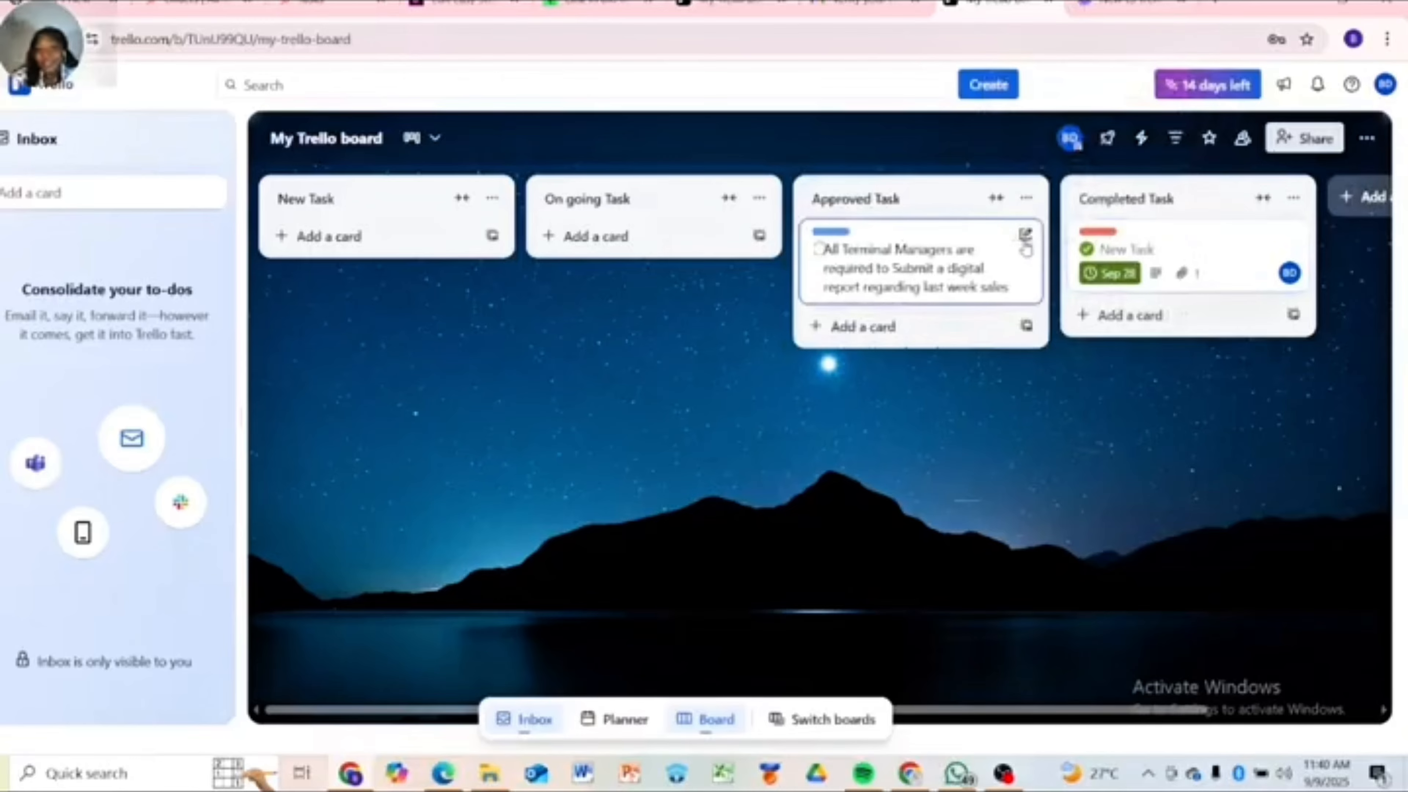
{"action": "left_click_drag", "start_coordinate": [1020, 244], "coordinate": [976, 349]}
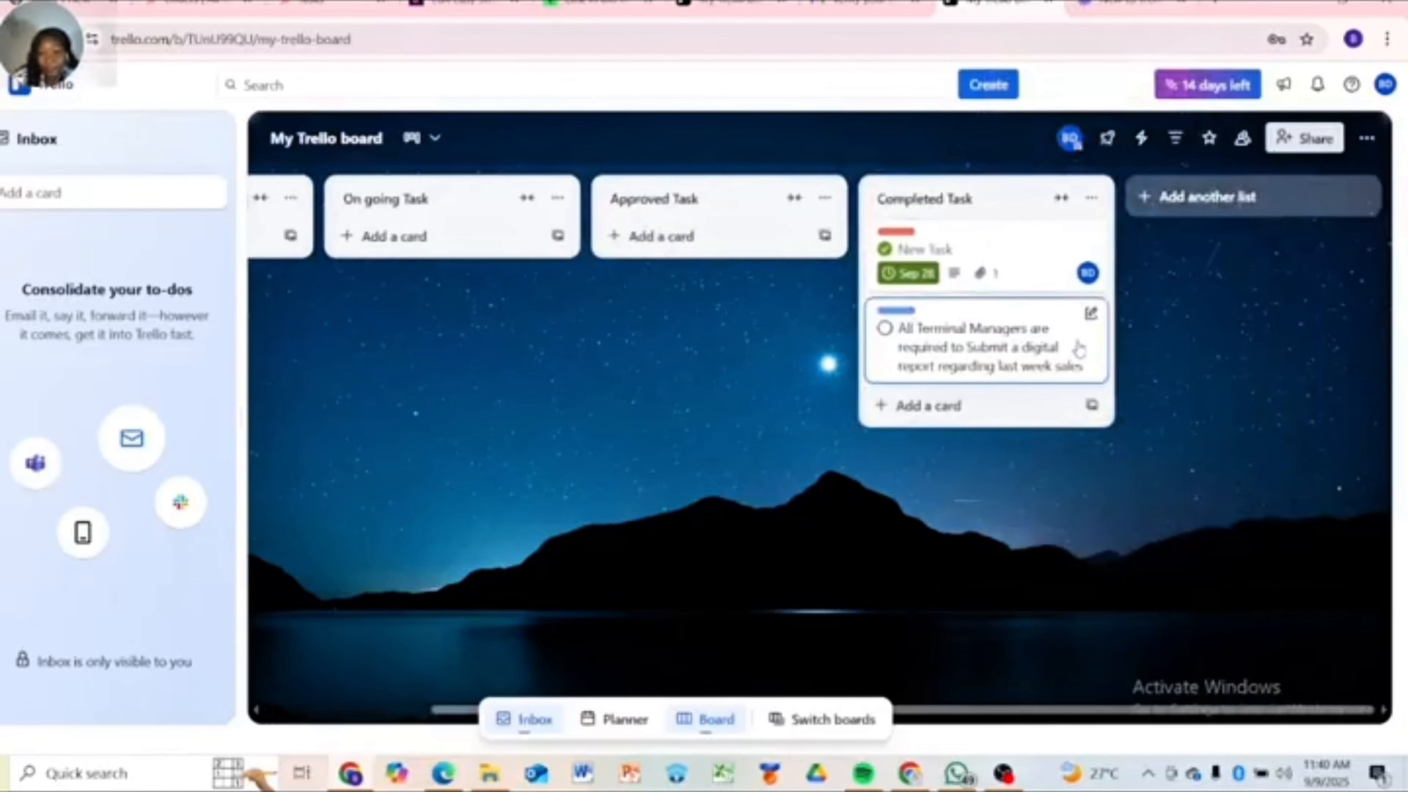
{"action": "left_click", "coordinate": [884, 329]}
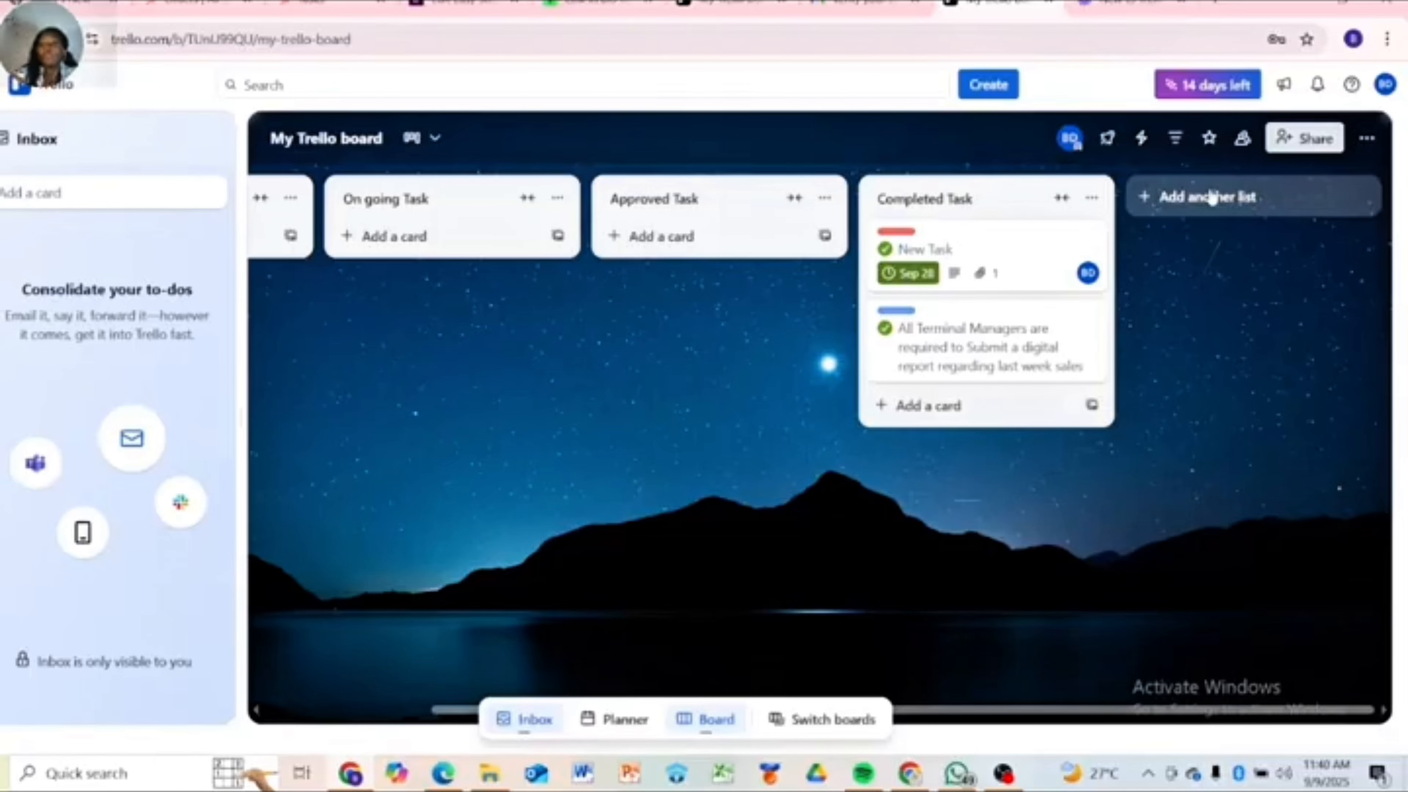
Add a new list named "Wednesday General Meeting" after the Completed Task list.
{"action": "left_click", "coordinate": [1197, 197]}
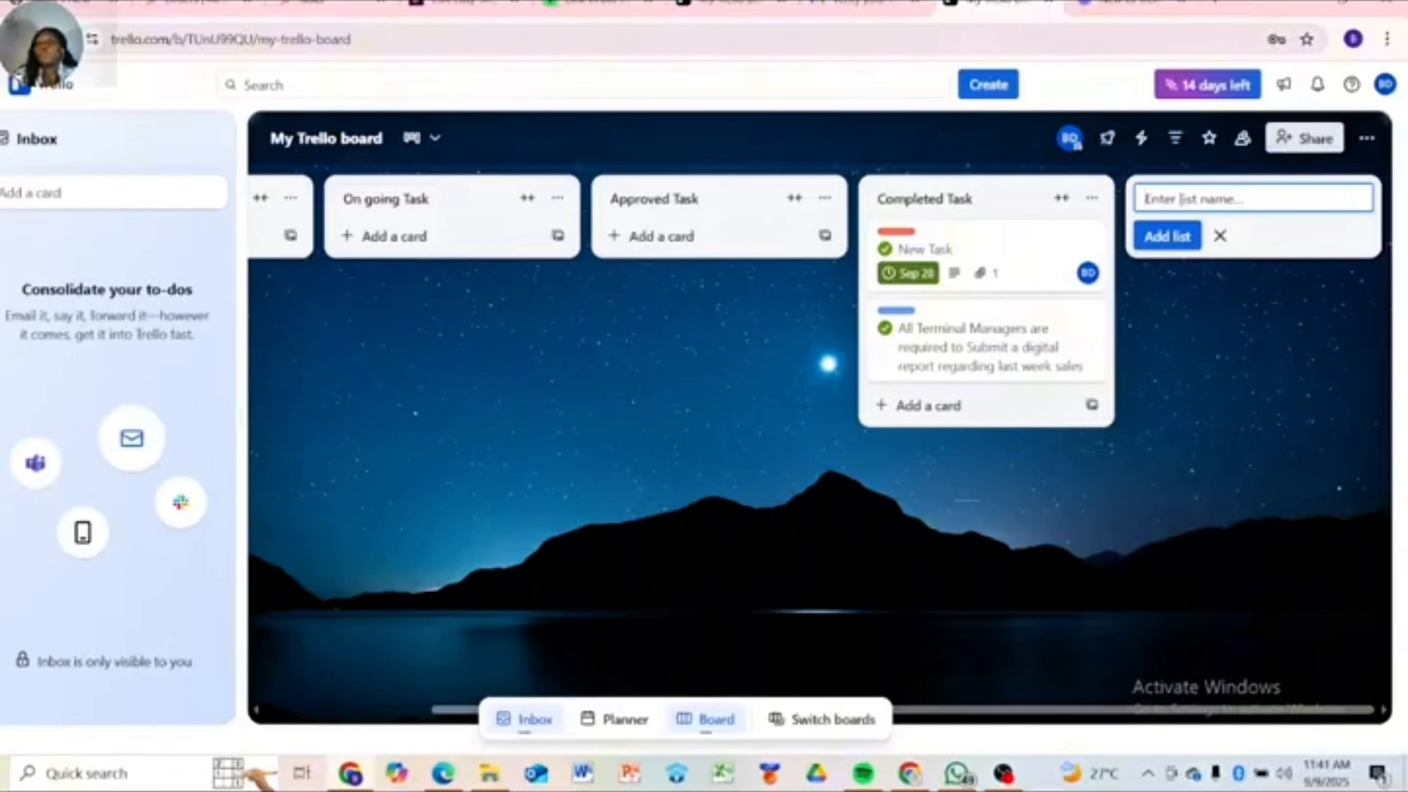
{"action": "type", "text": "We"}
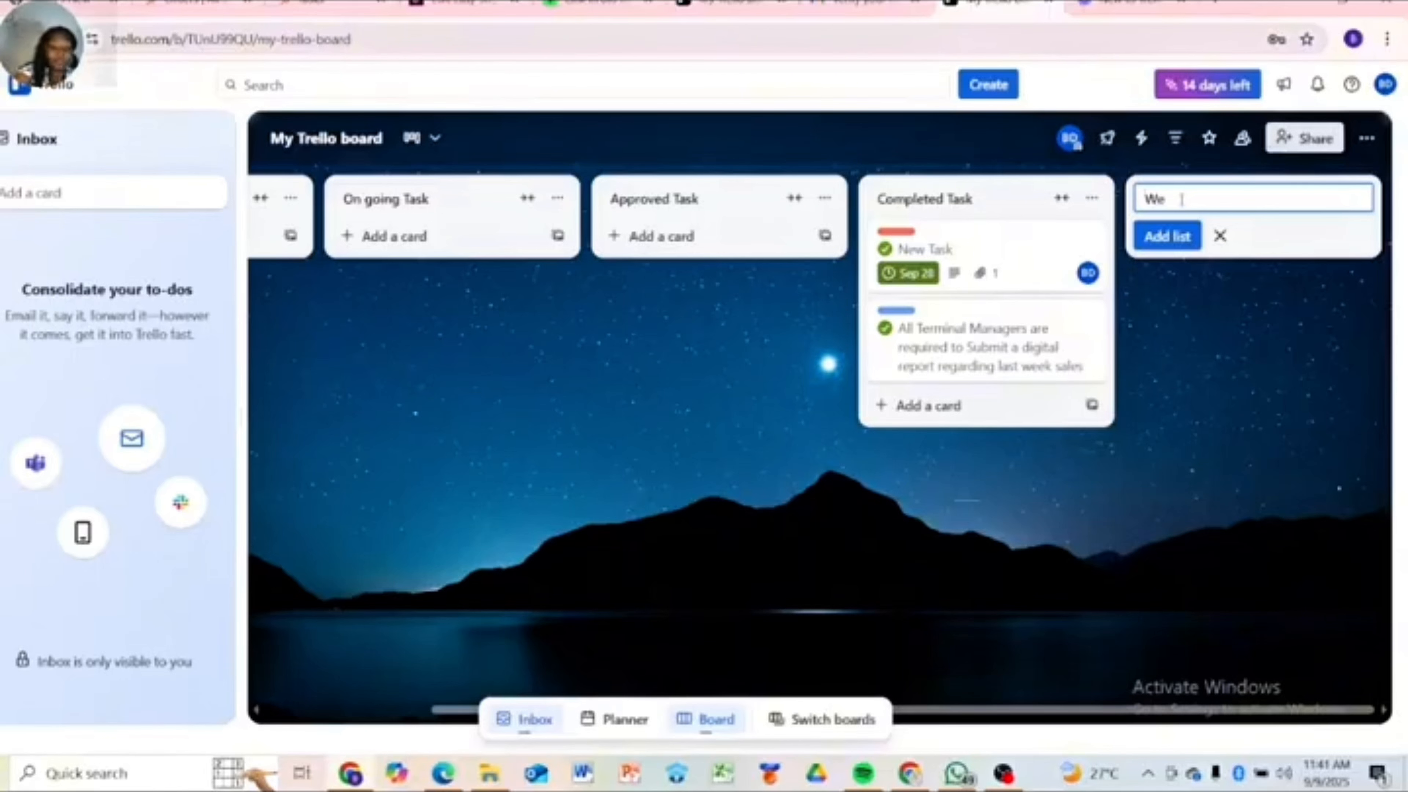
{"action": "type", "text": "dnesd"}
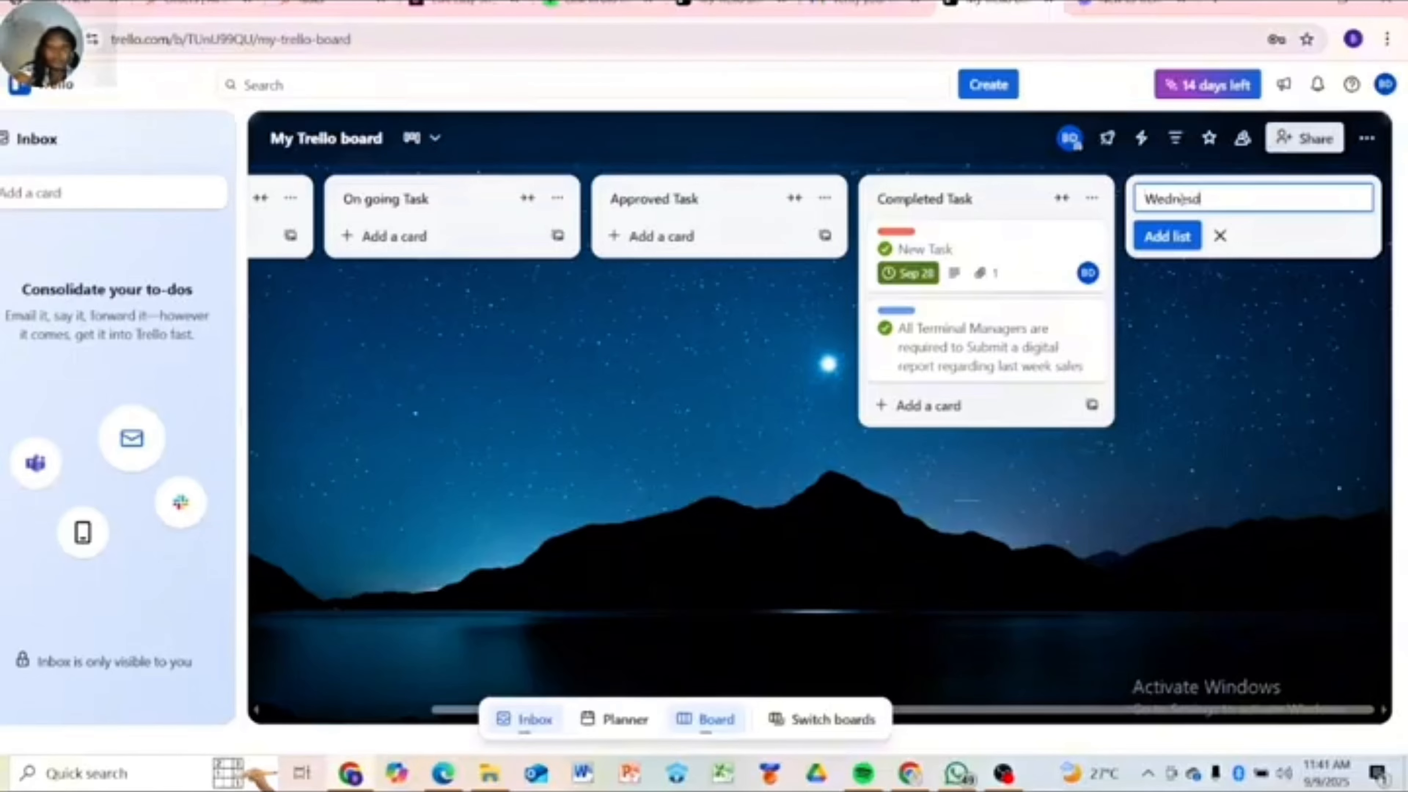
{"action": "type", "text": "ay b"}
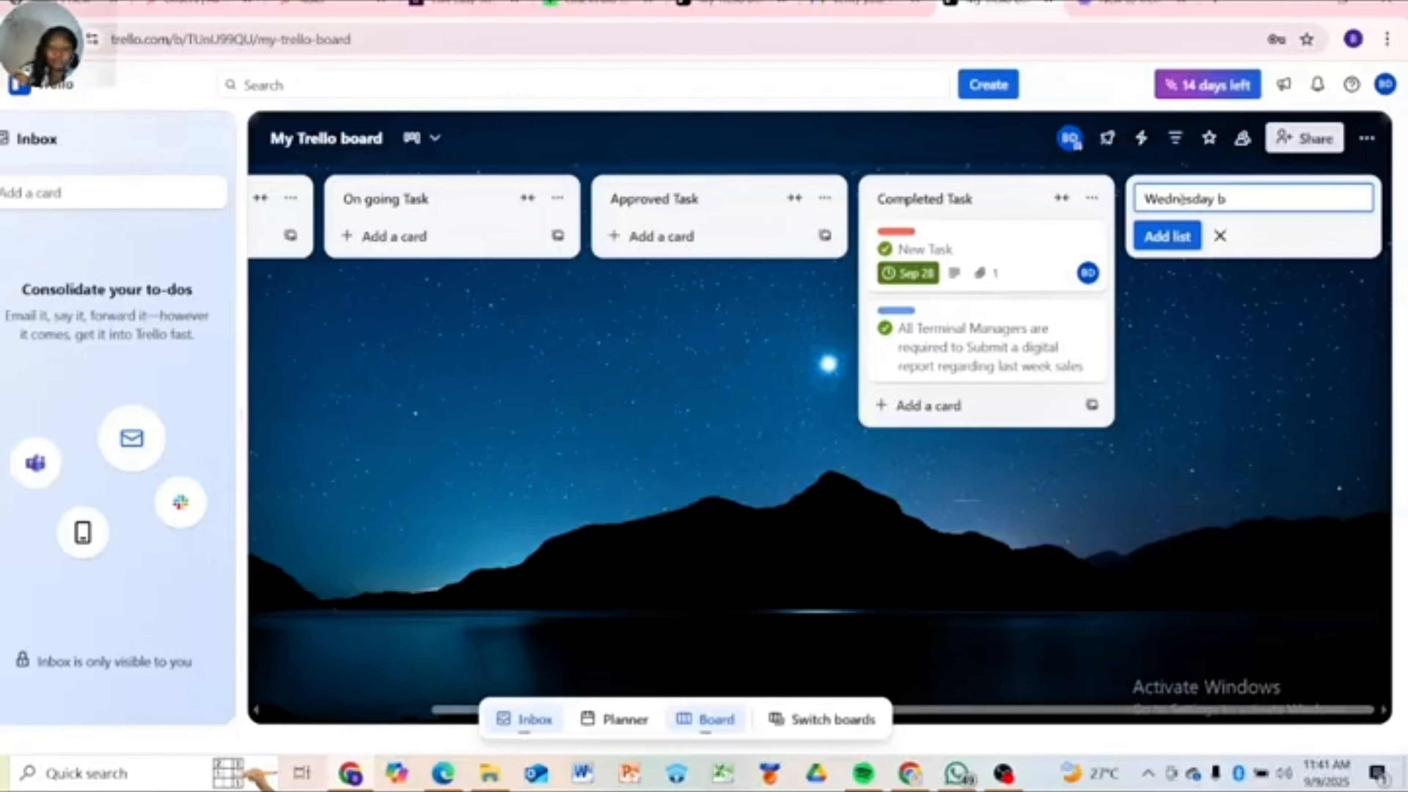
{"action": "key", "text": "BackSpace"}
{"action": "type", "text": "Ge"}
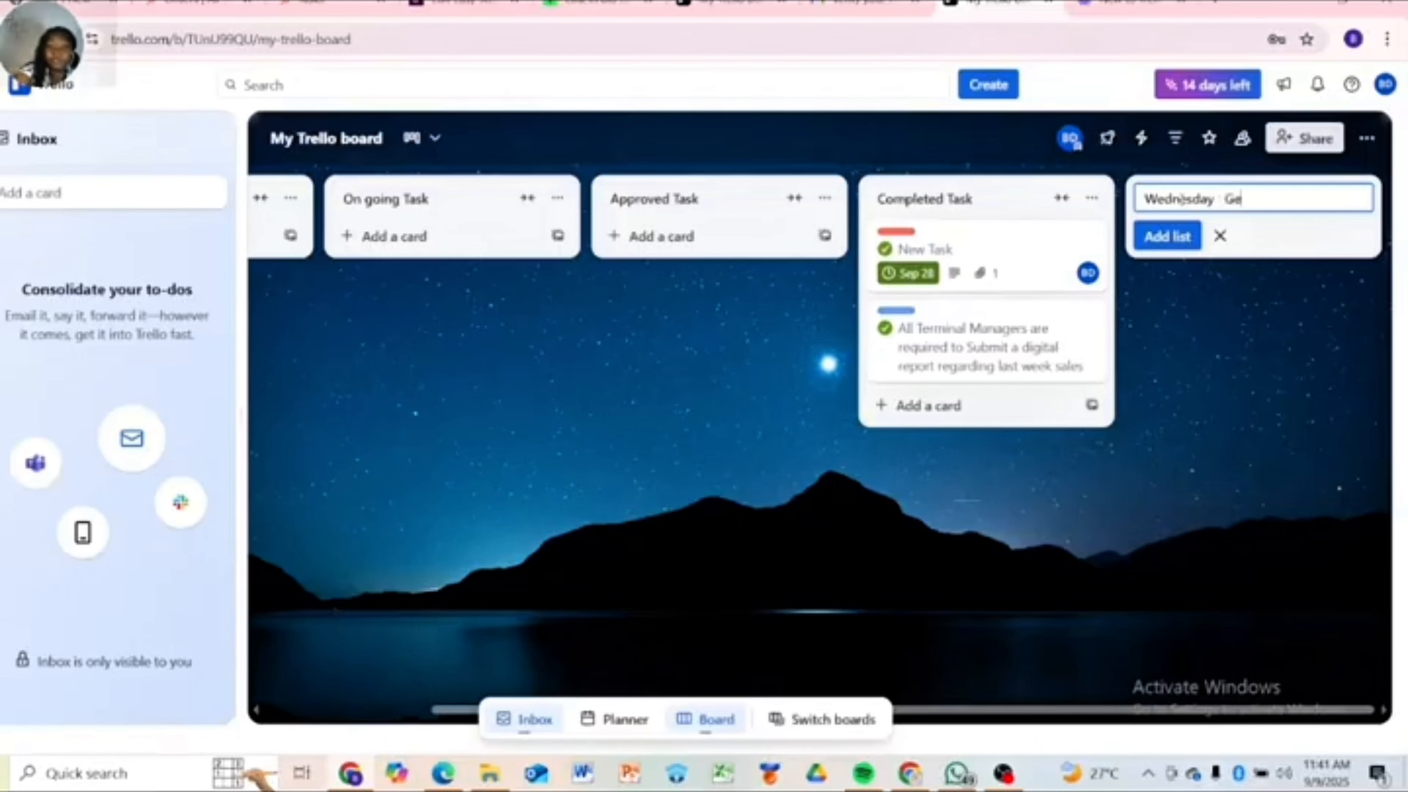
{"action": "type", "text": "near"}
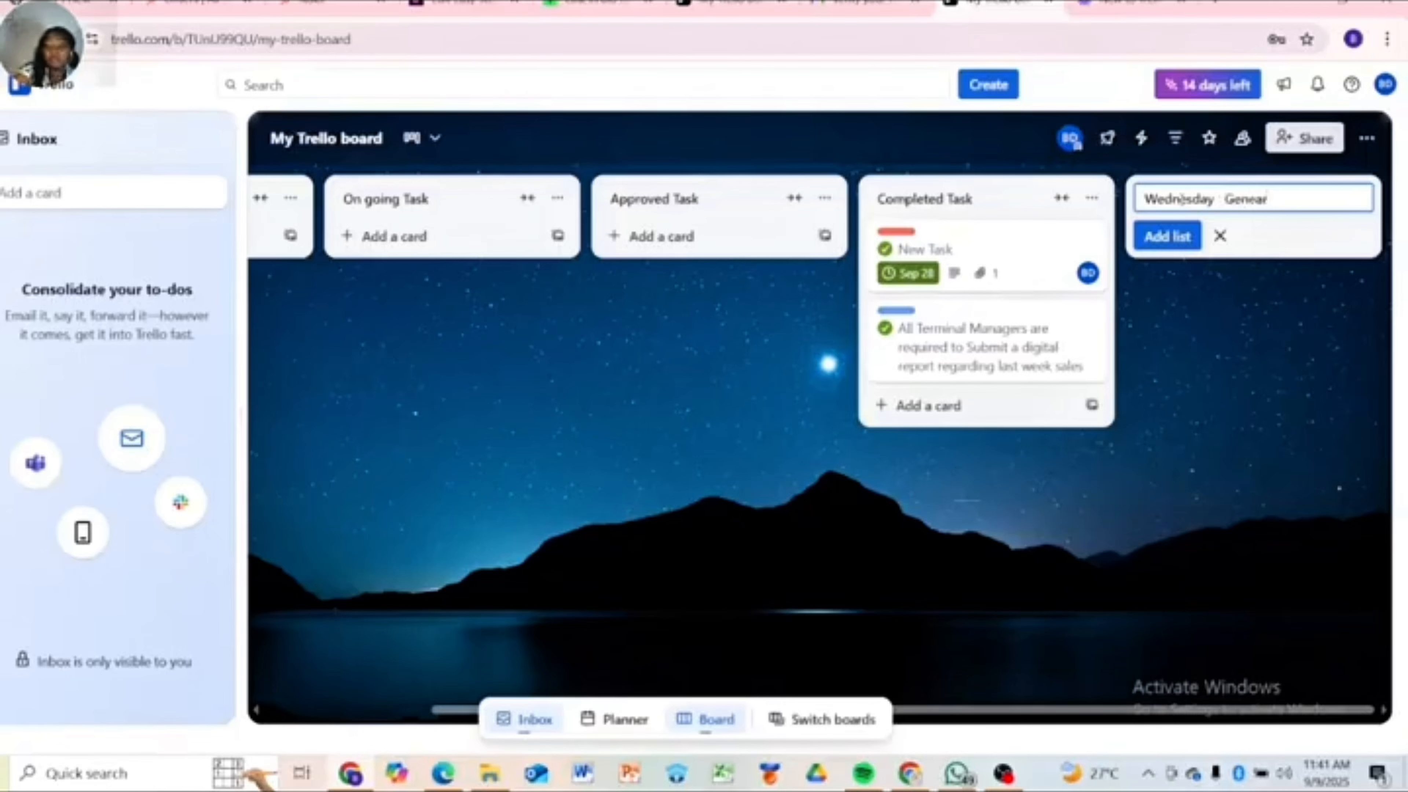
{"action": "key", "text": "BackSpace"}
{"action": "key", "text": "BackSpace"}
{"action": "key", "text": "BackSpace"}
{"action": "type", "text": "ee"}
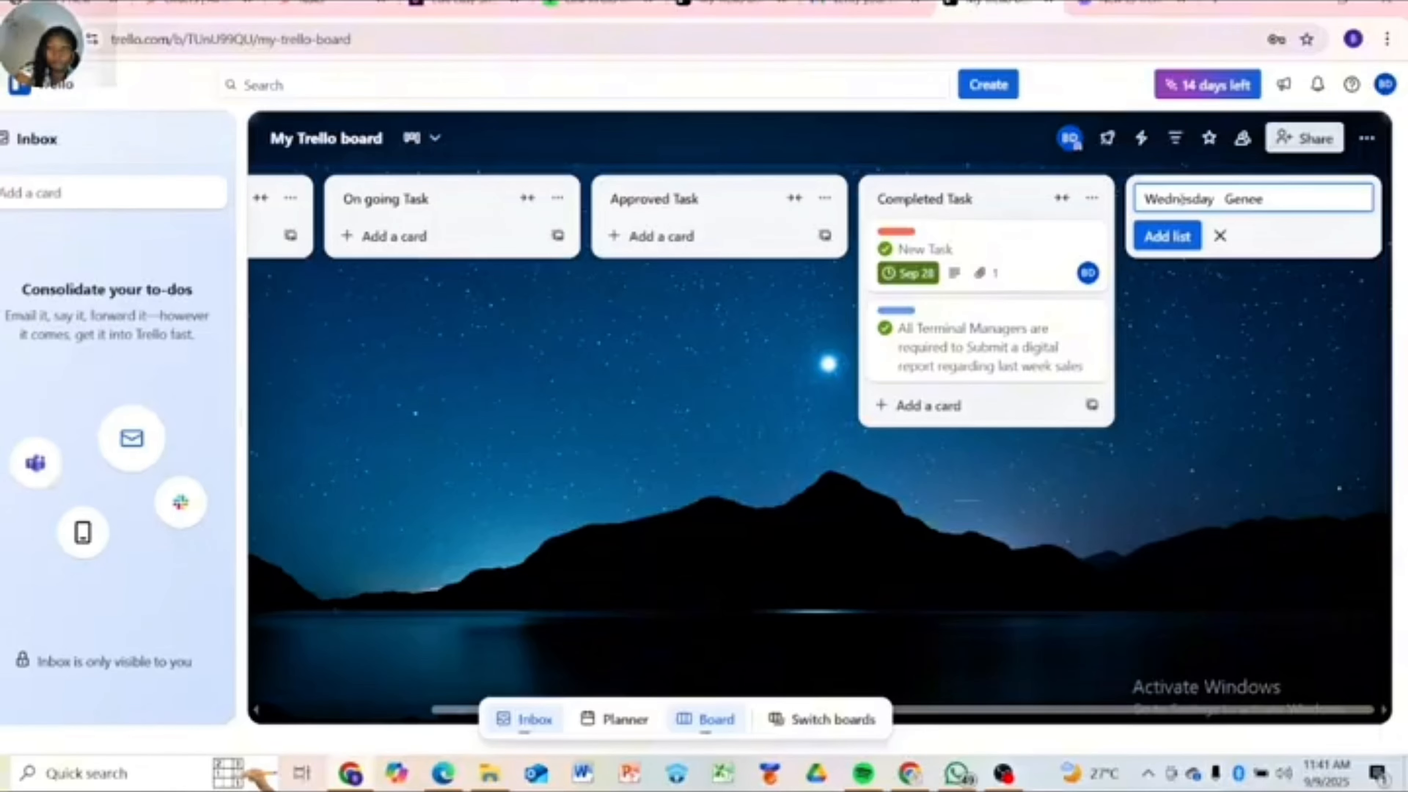
{"action": "key", "text": "BackSpace"}
{"action": "type", "text": "ral M"}
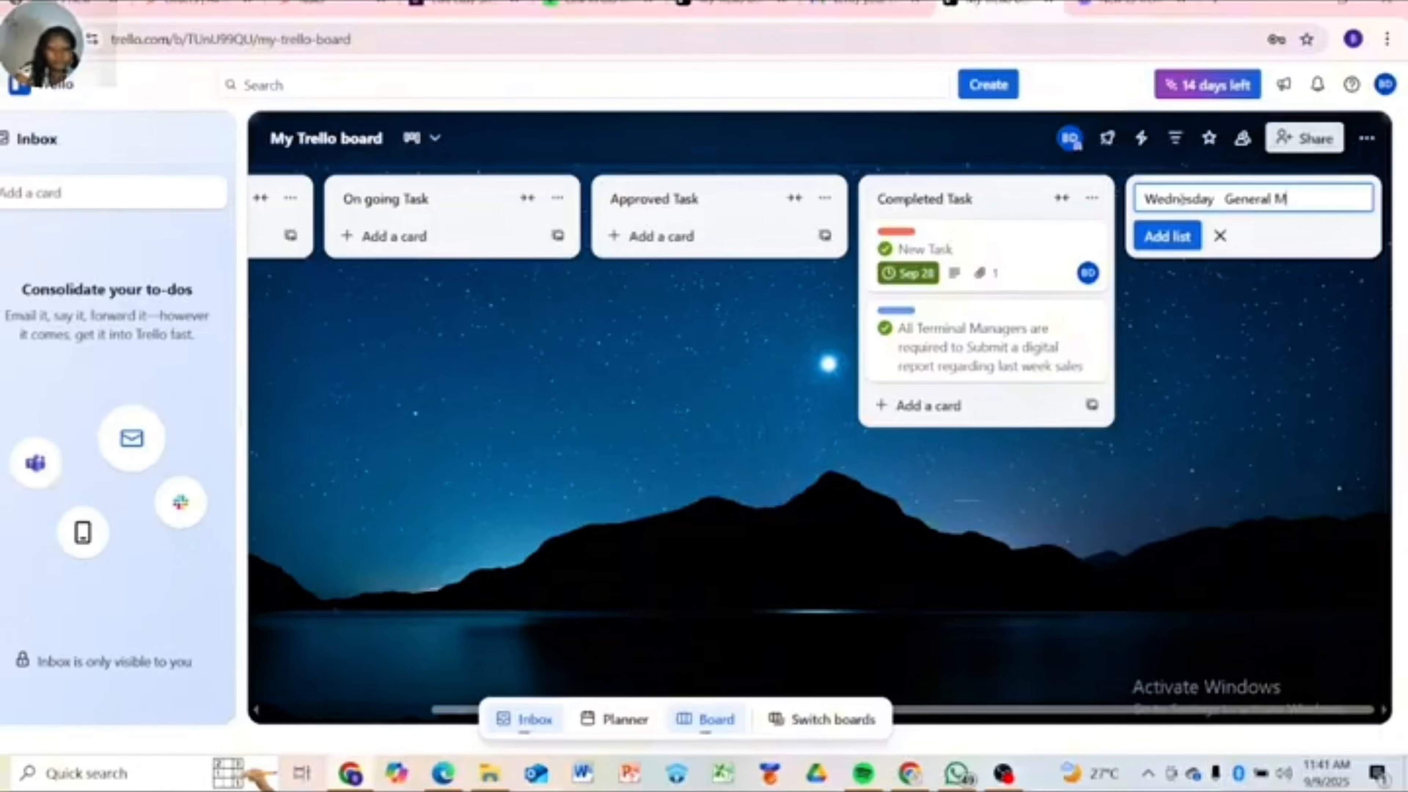
{"action": "type", "text": "eeti"}
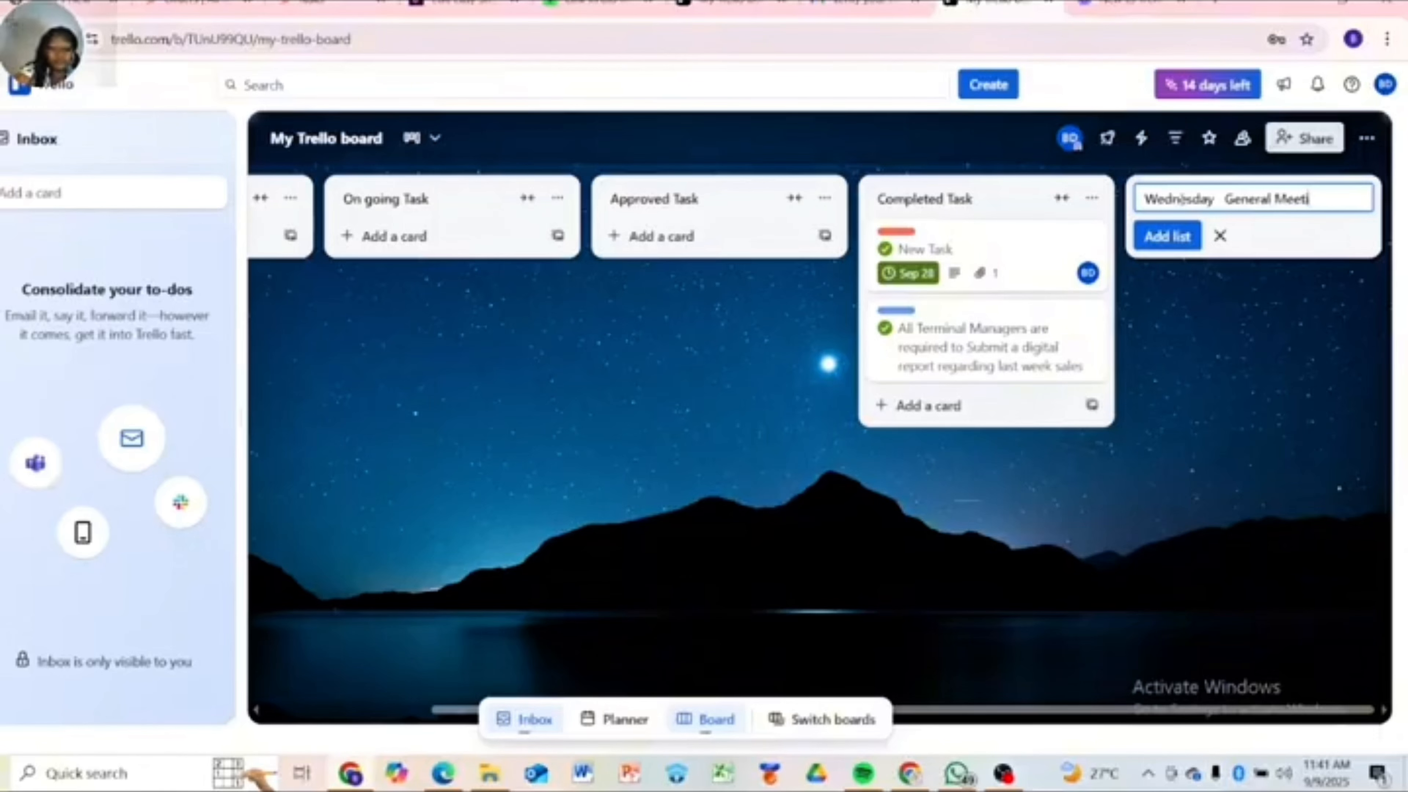
{"action": "type", "text": "ng"}
{"action": "left_click", "coordinate": [1196, 314]}
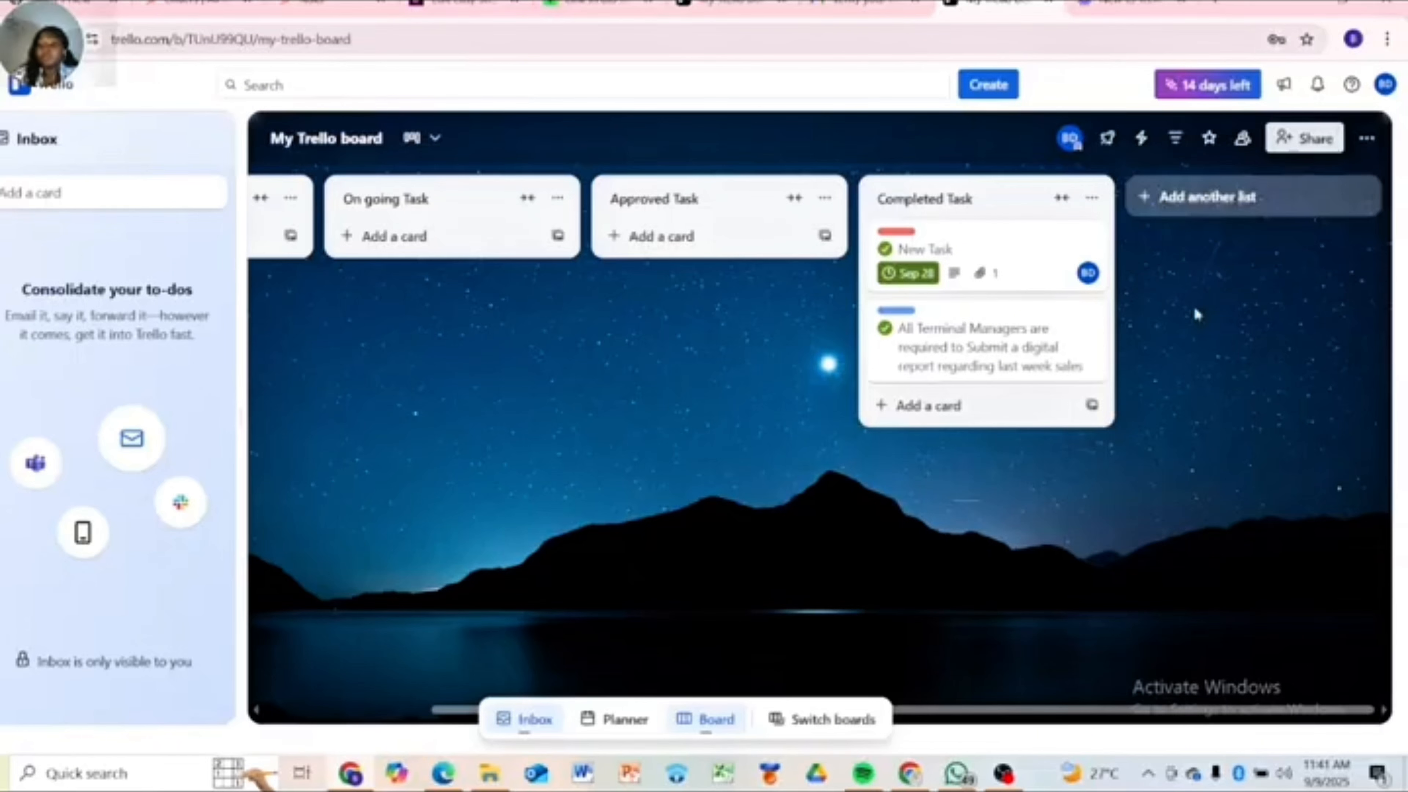
{"action": "left_click", "coordinate": [1147, 195]}
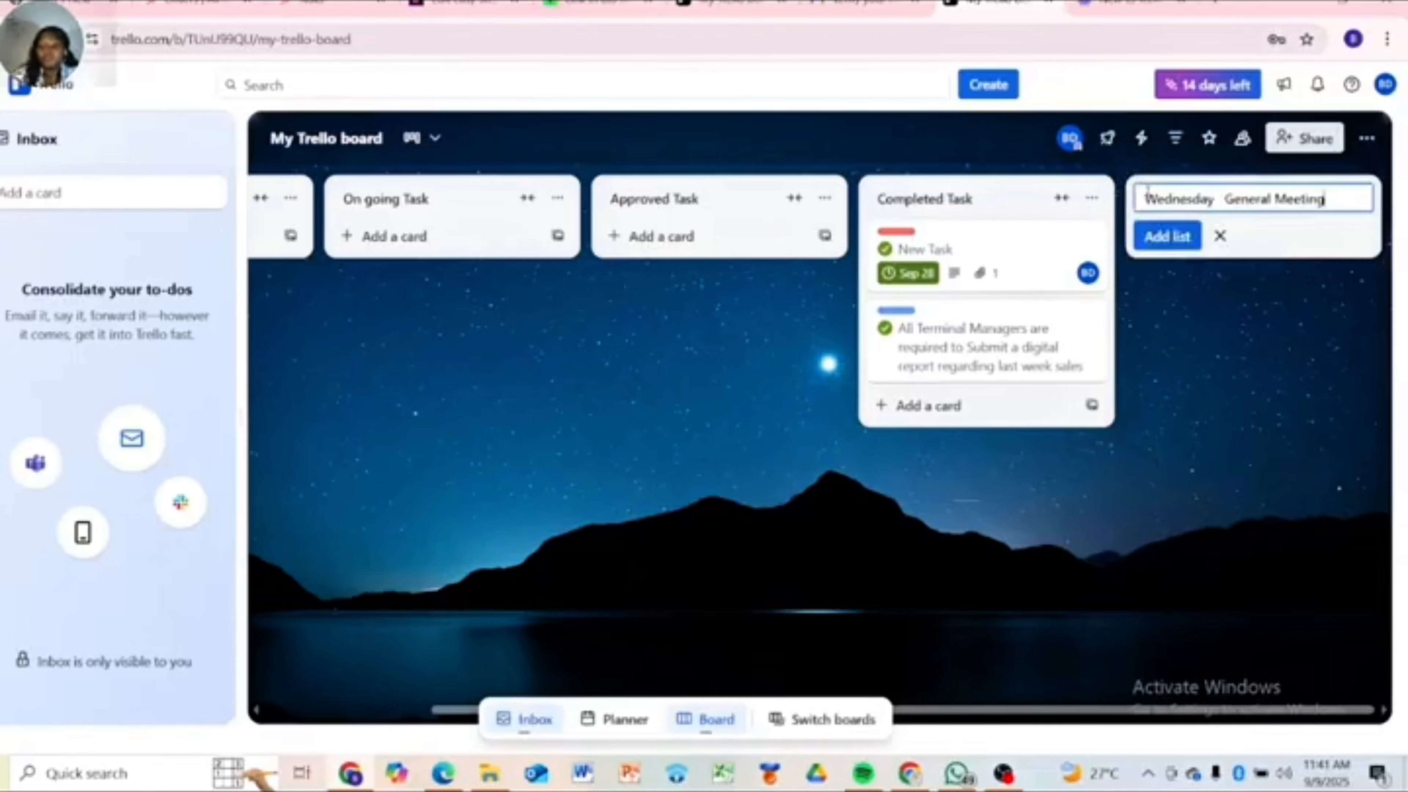
{"action": "left_click", "coordinate": [1167, 236]}
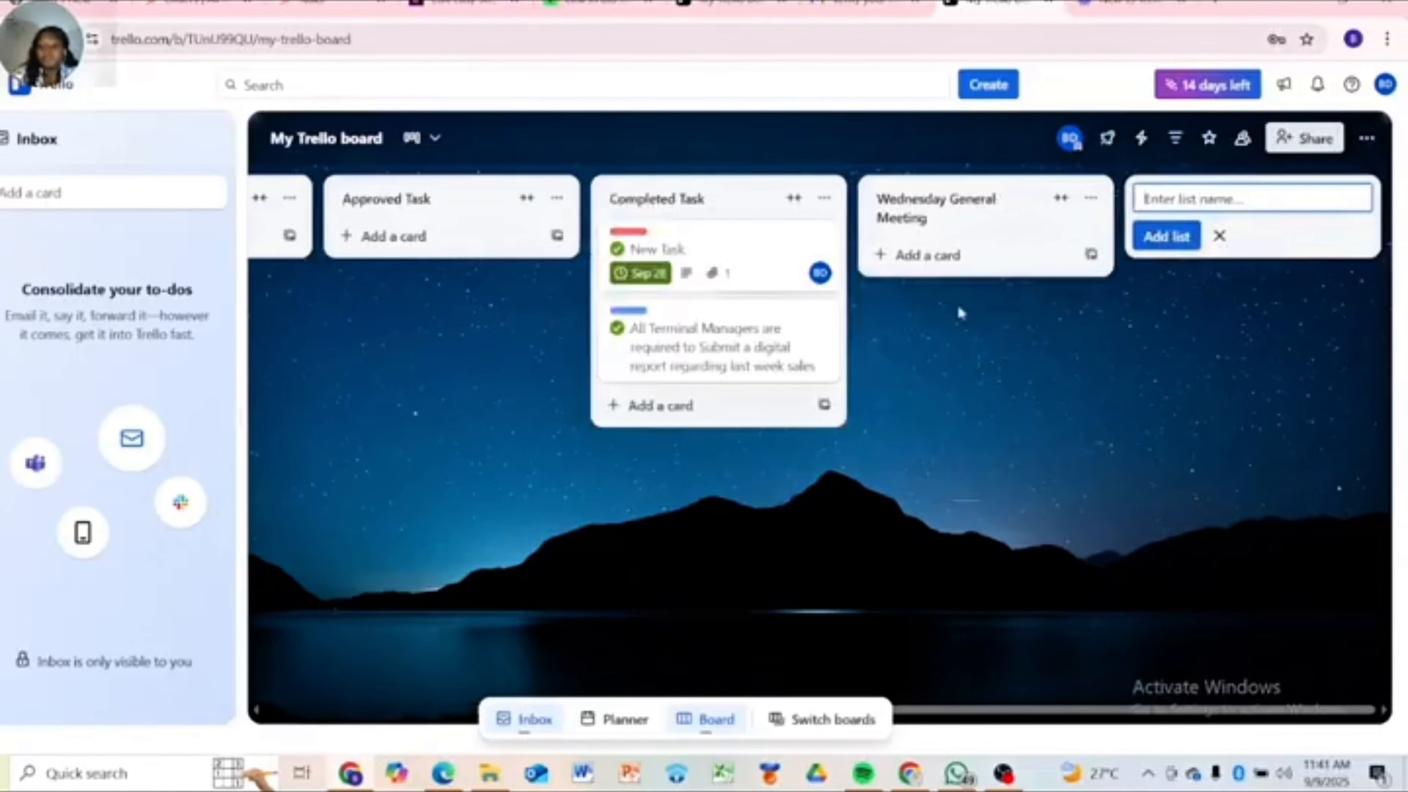
Add a card to the Wednesday General Meeting list titled "Failure to attend the general meeting attracts fines and query".
{"action": "left_click", "coordinate": [911, 256]}
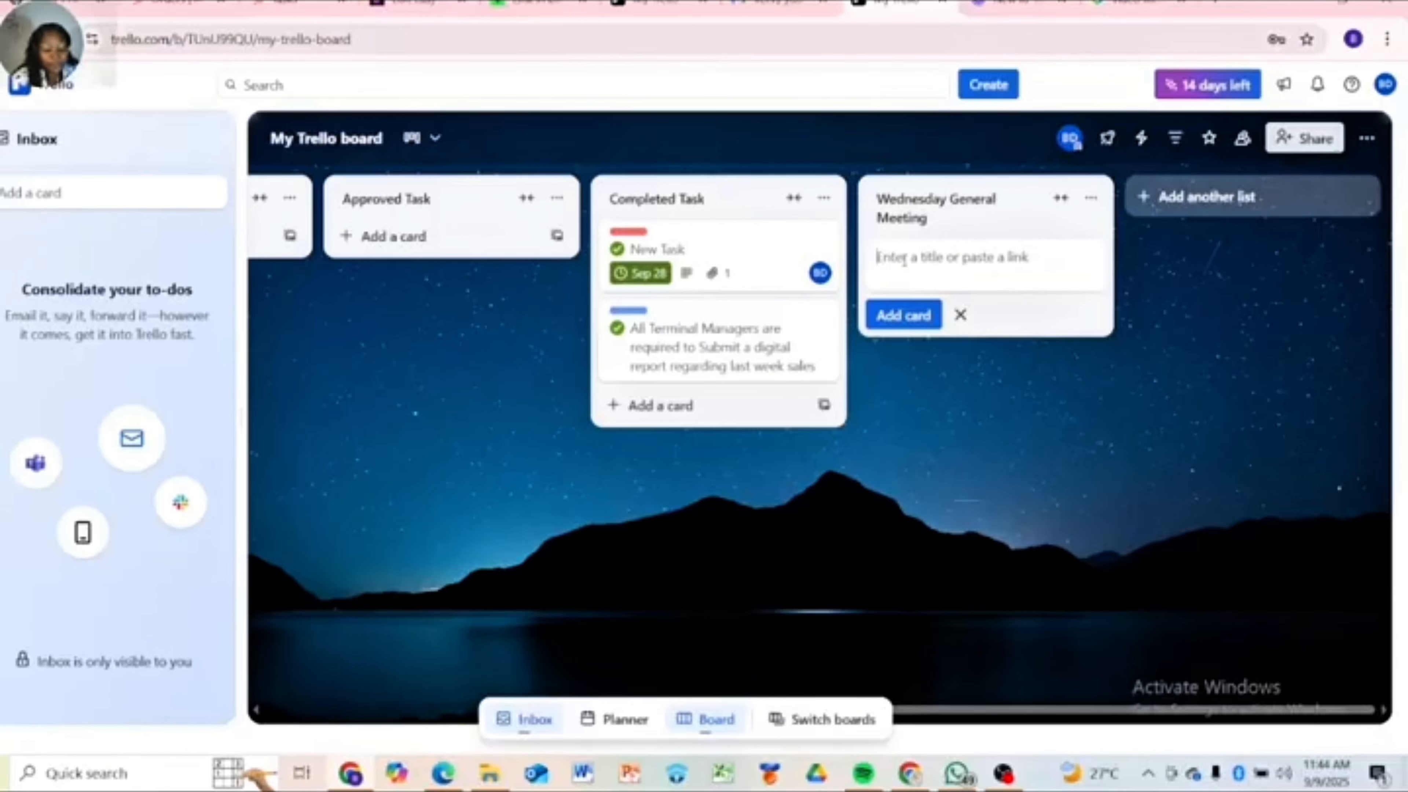
{"action": "type", "text": "Fa"}
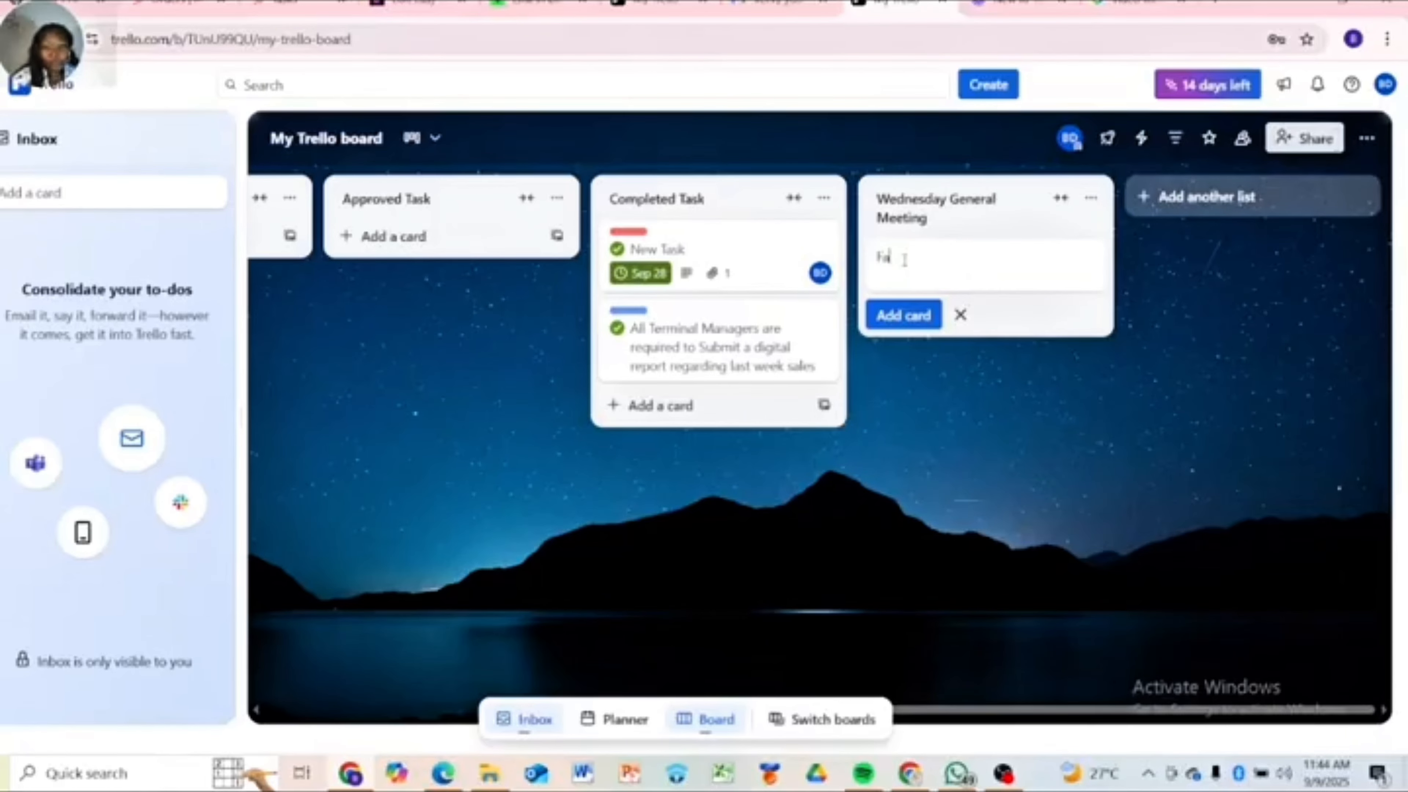
{"action": "type", "text": "ilure"}
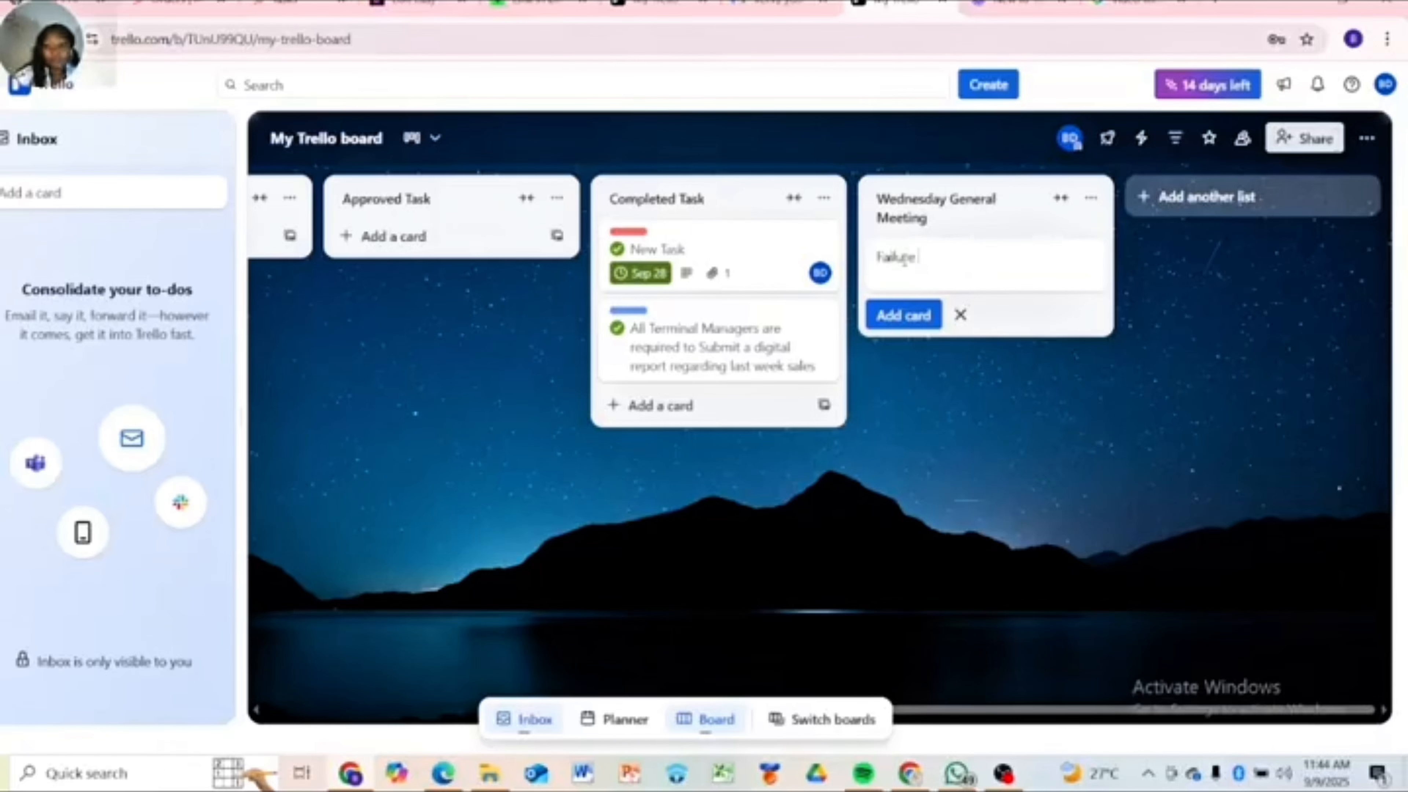
{"action": "type", "text": " to a"}
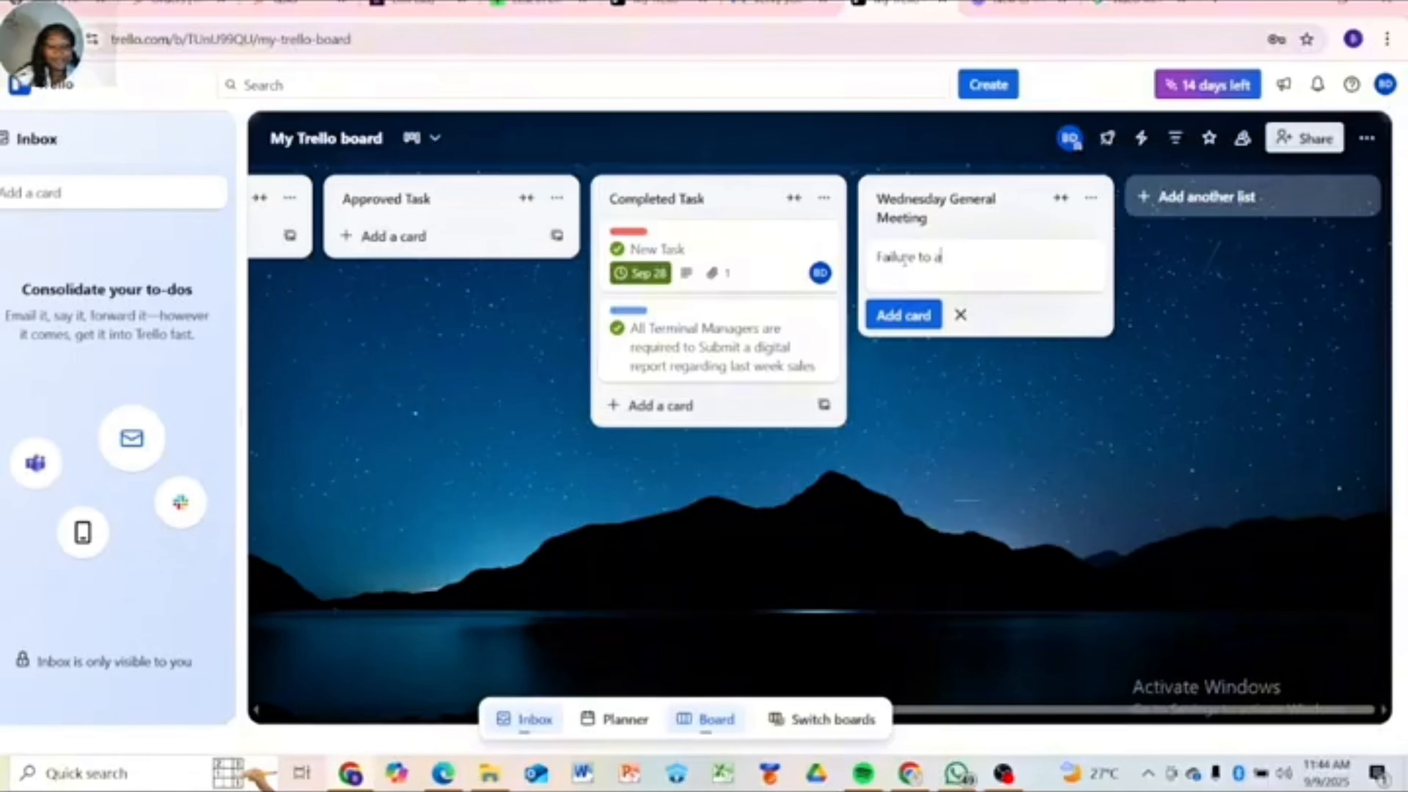
{"action": "type", "text": "ttend the"}
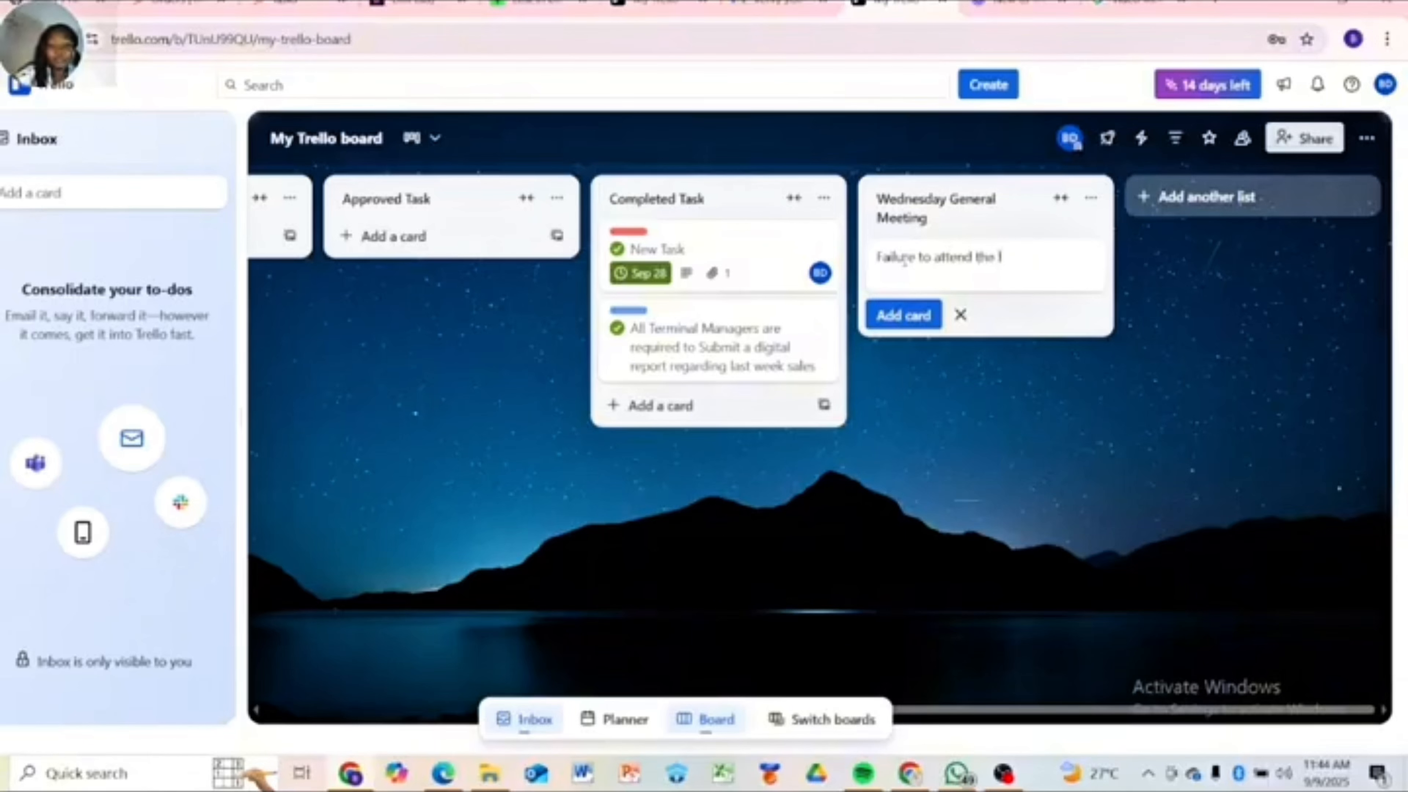
{"action": "type", "text": " fener"}
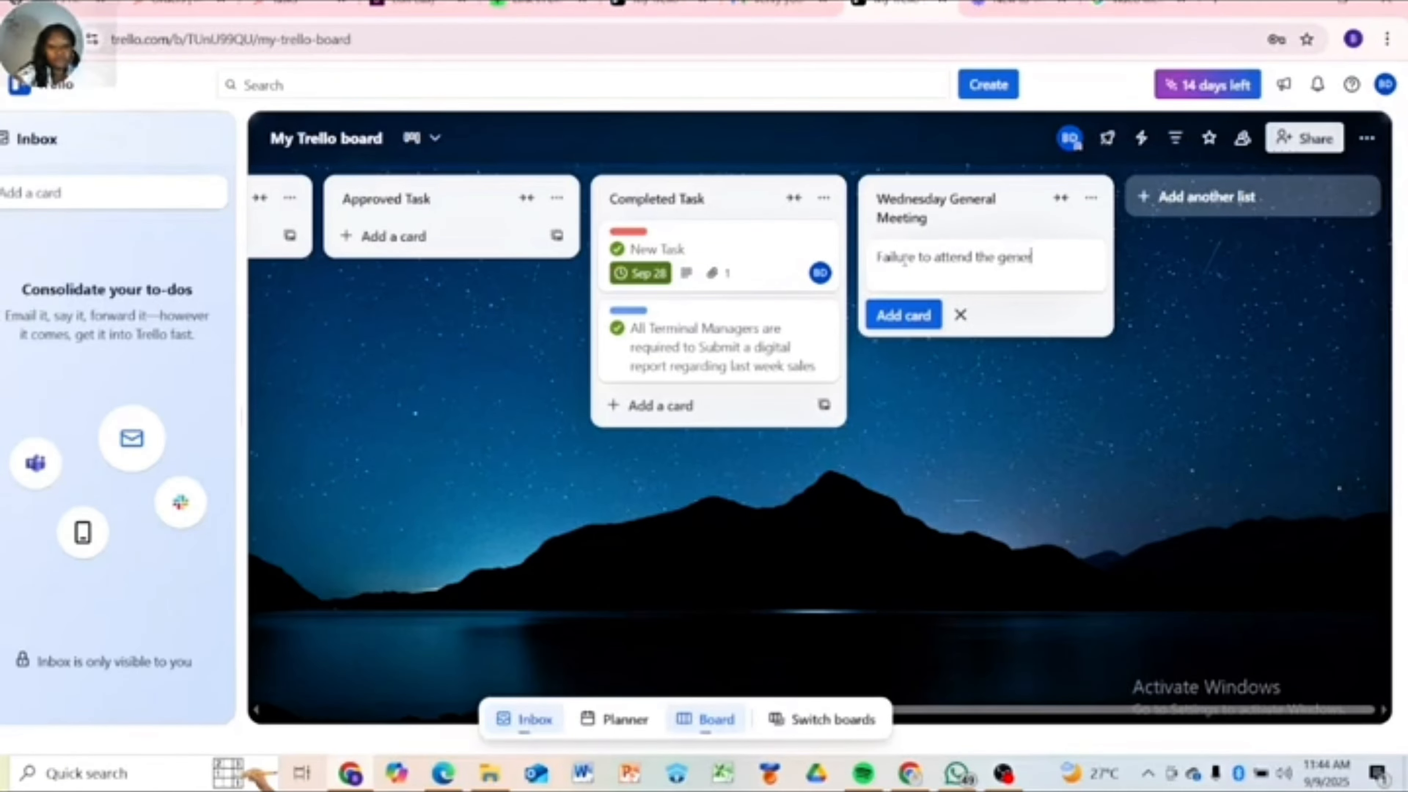
{"action": "type", "text": "al me"}
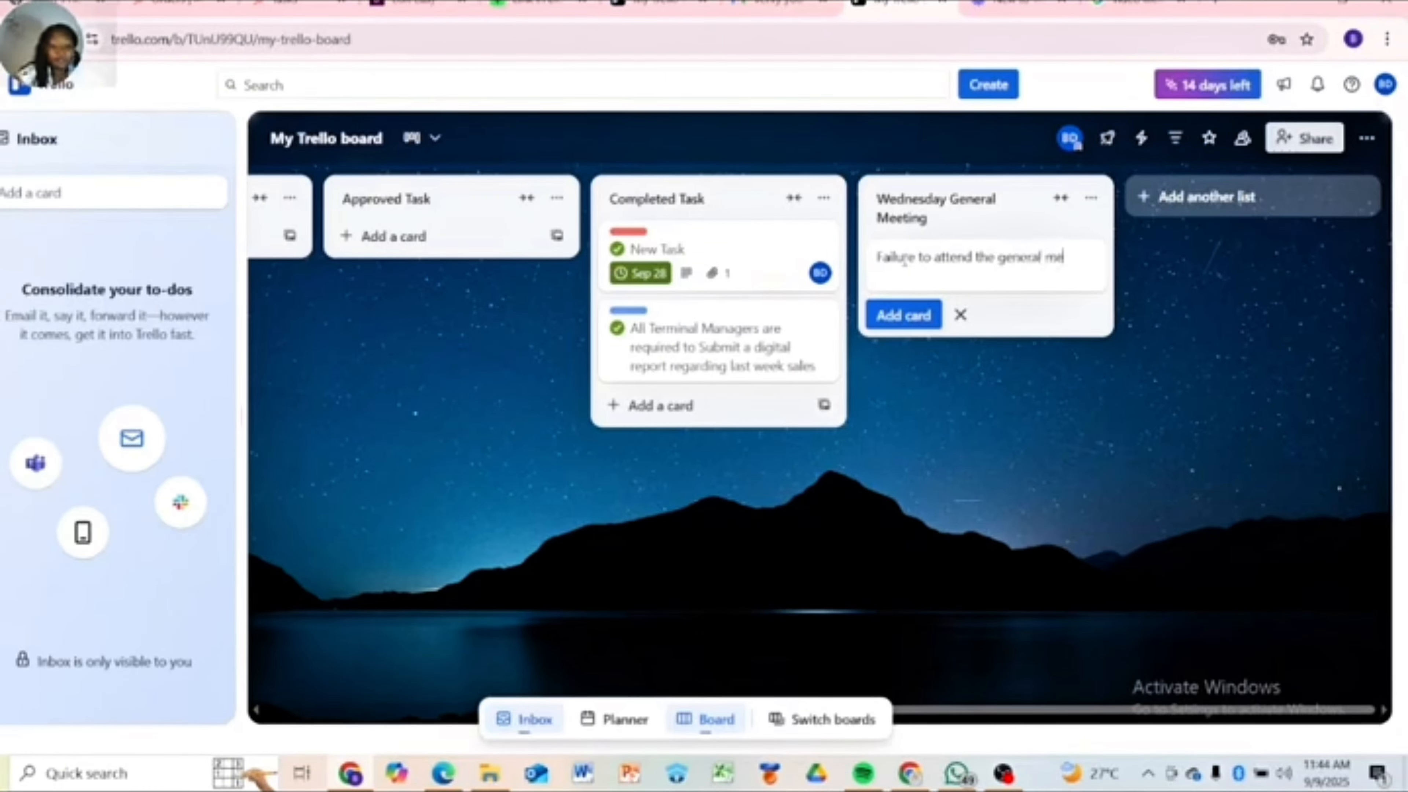
{"action": "type", "text": "eting attrac"}
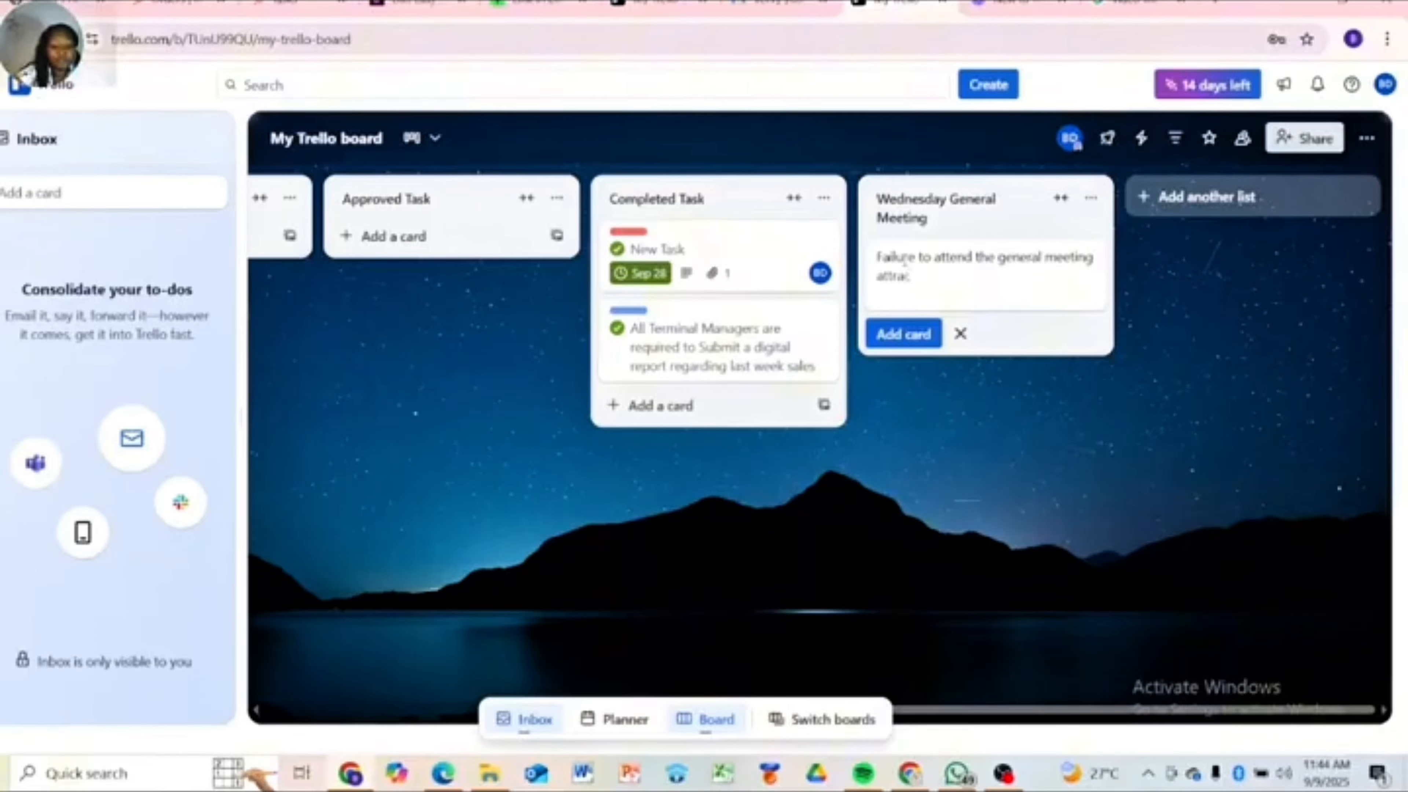
{"action": "type", "text": "ts fine"}
{"action": "key", "text": "BackSpace"}
{"action": "key", "text": "BackSpace"}
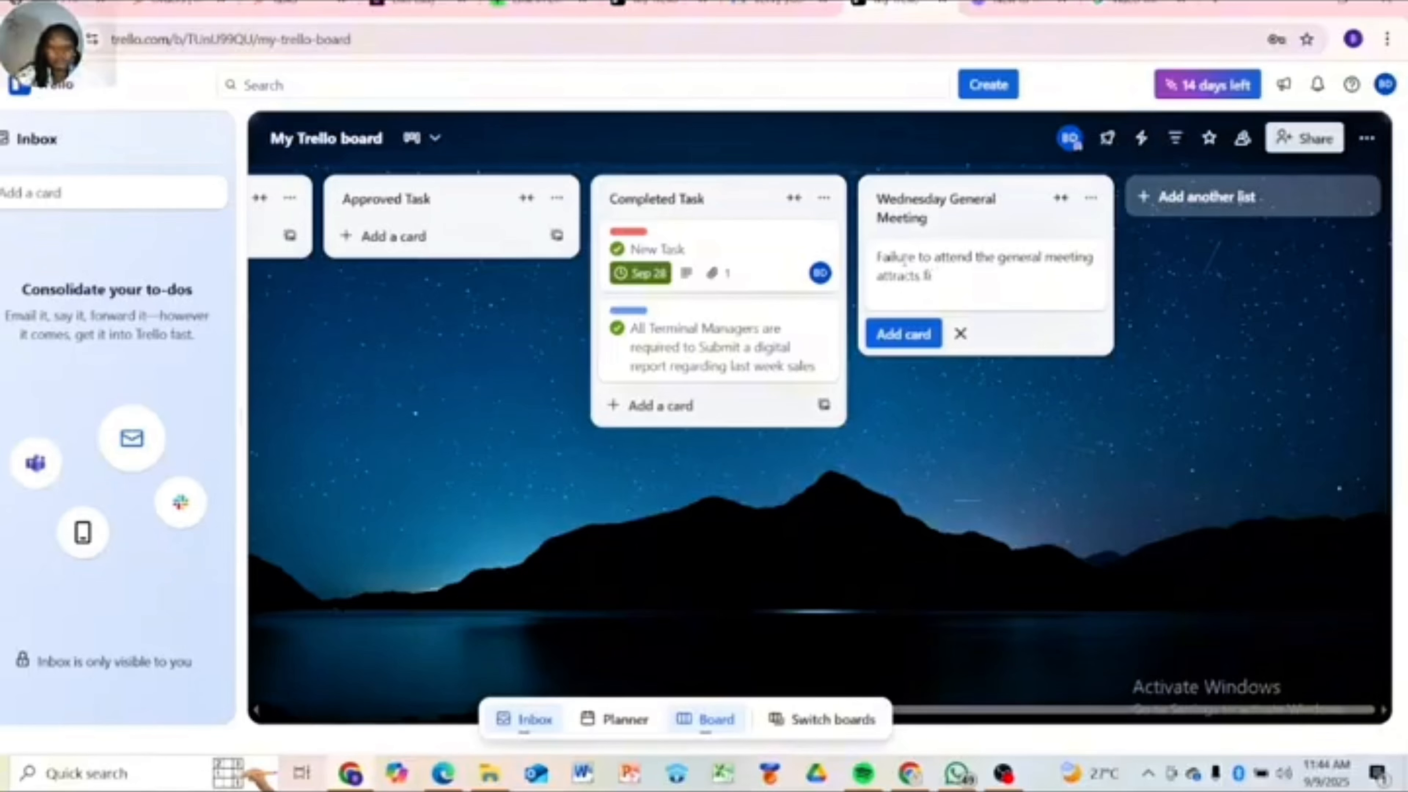
{"action": "type", "text": "nes"}
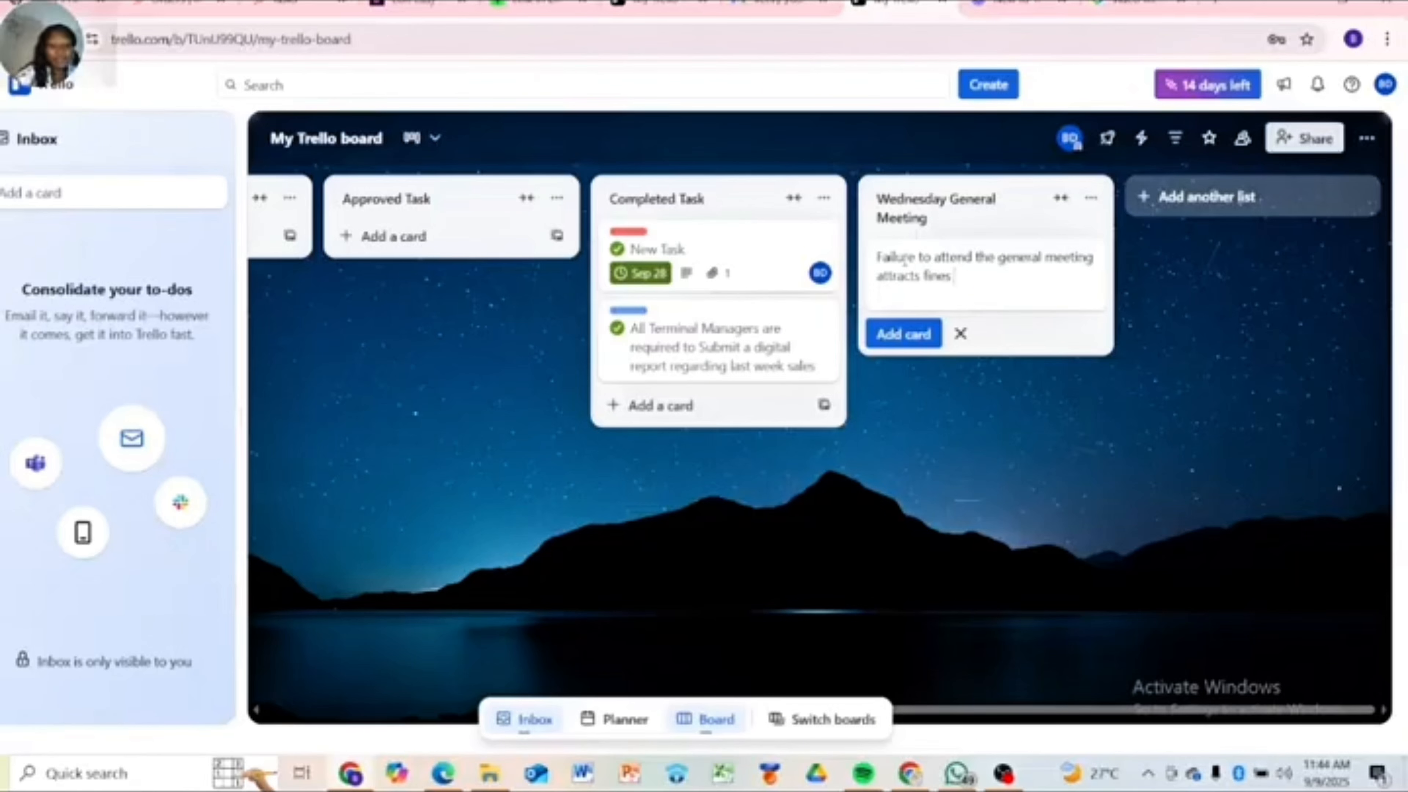
{"action": "type", "text": " and qu"}
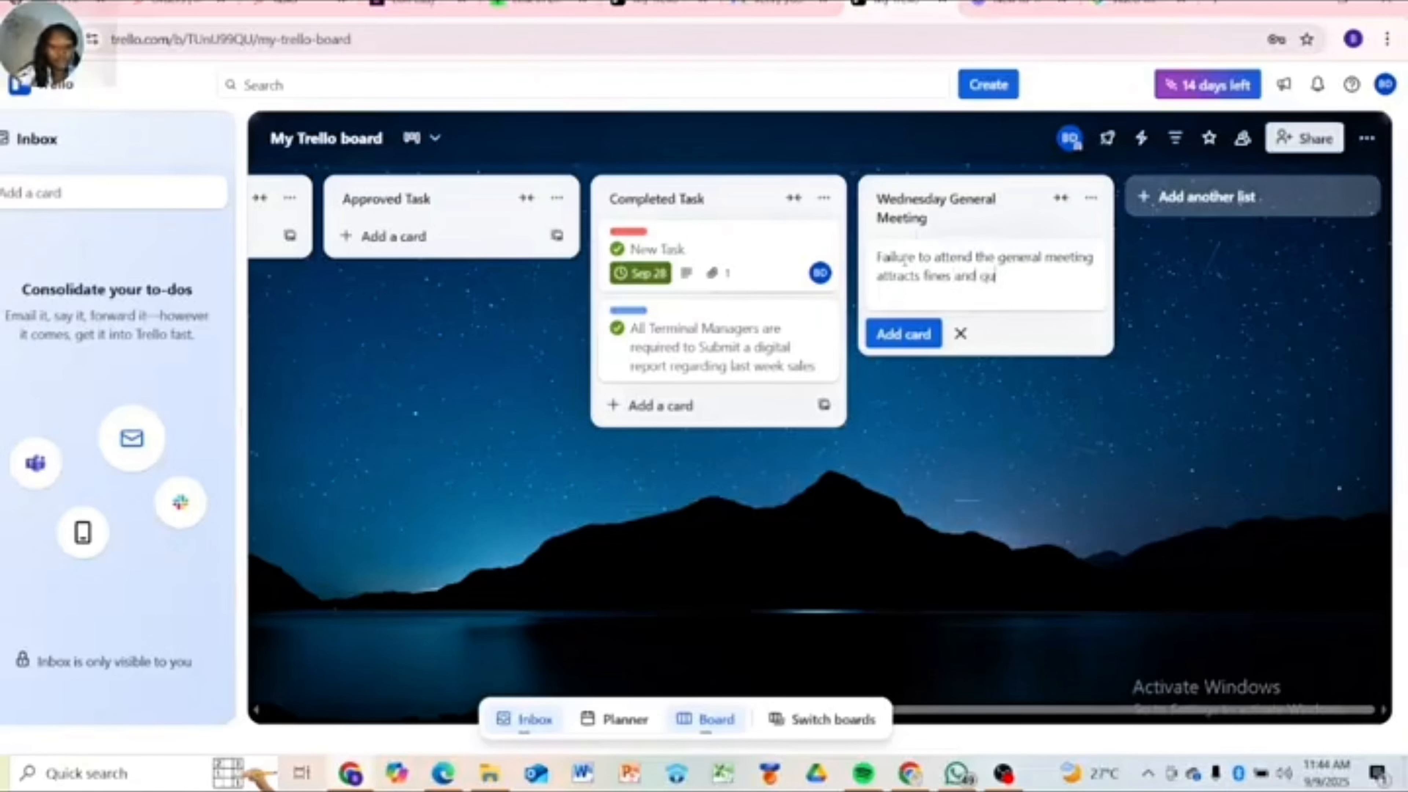
{"action": "type", "text": "ery"}
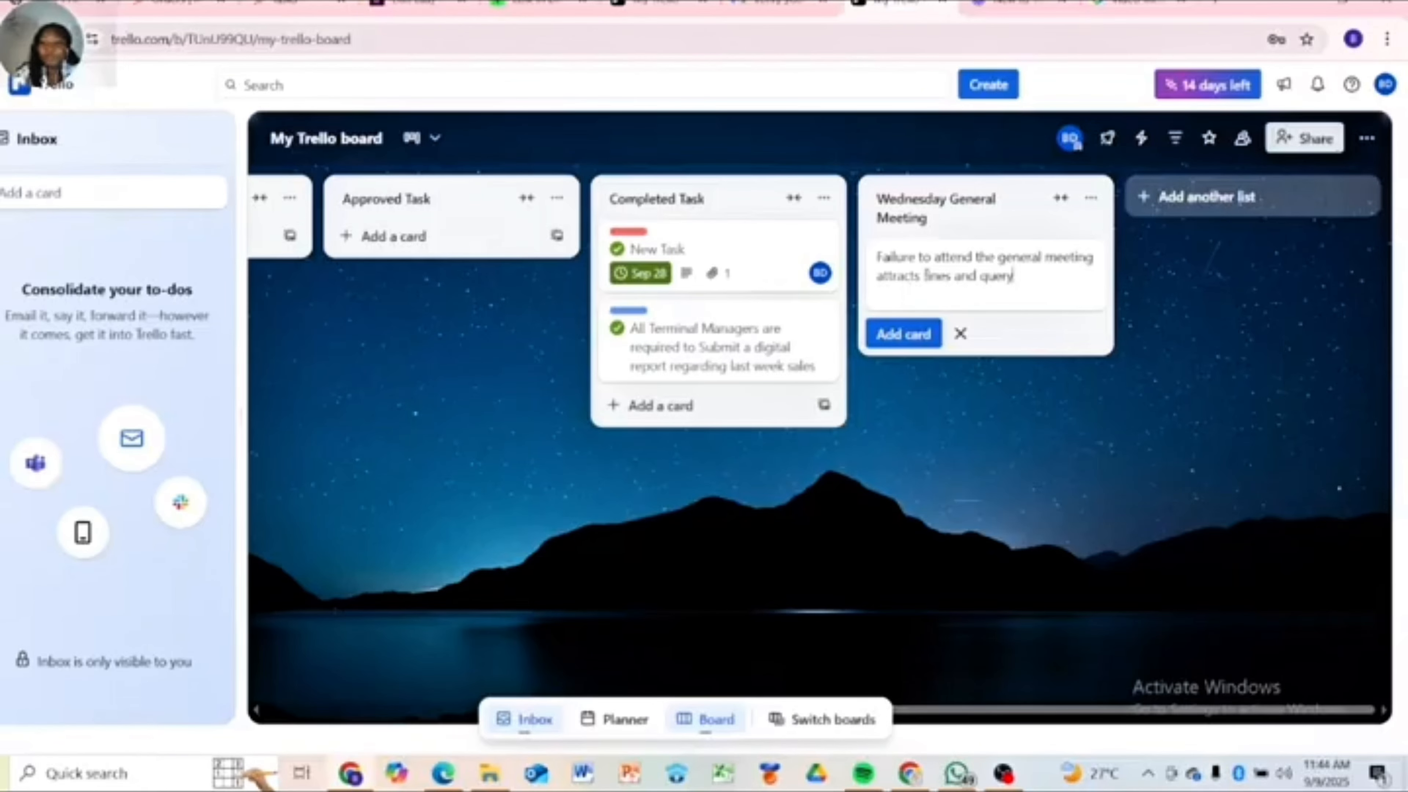
{"action": "left_click", "coordinate": [899, 335]}
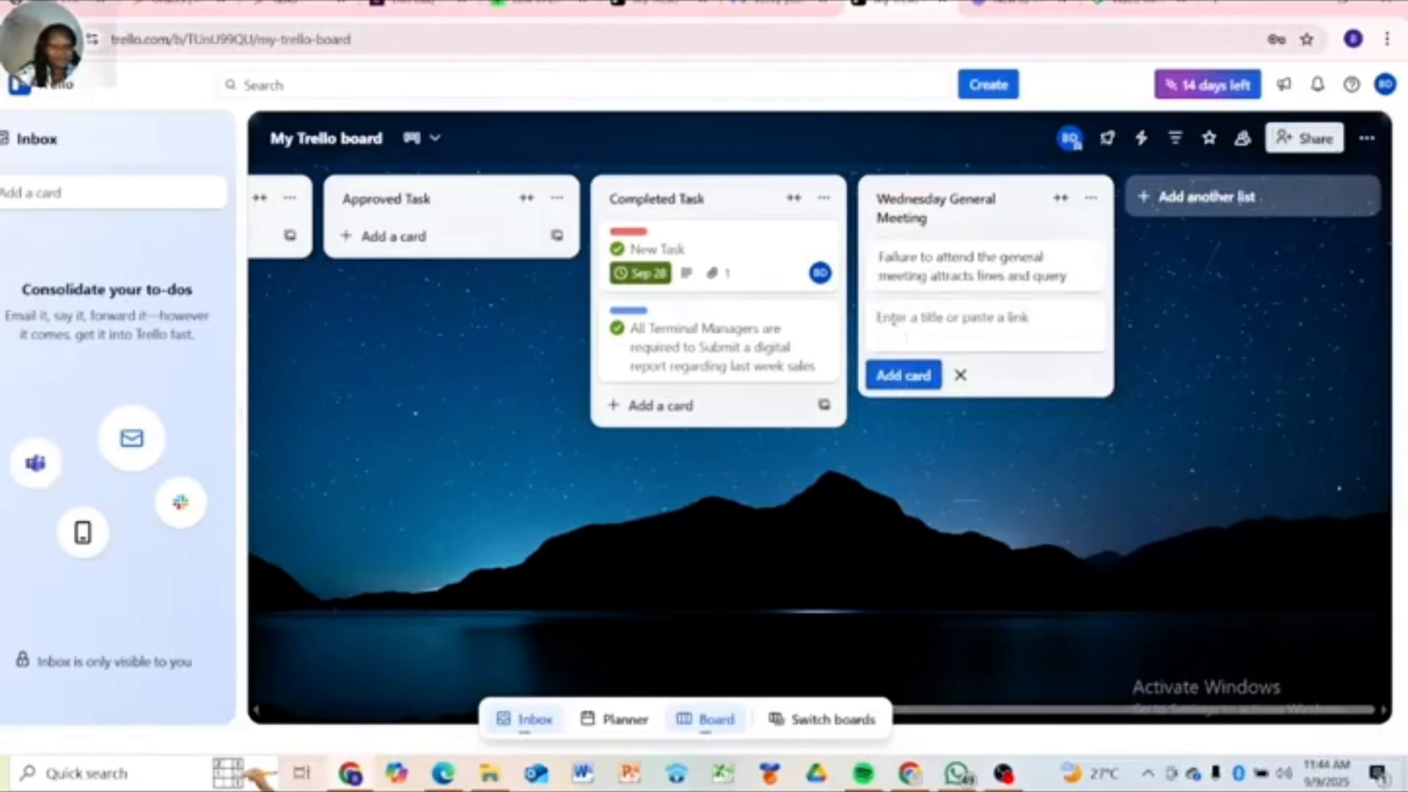
{"action": "type", "text": "A"}
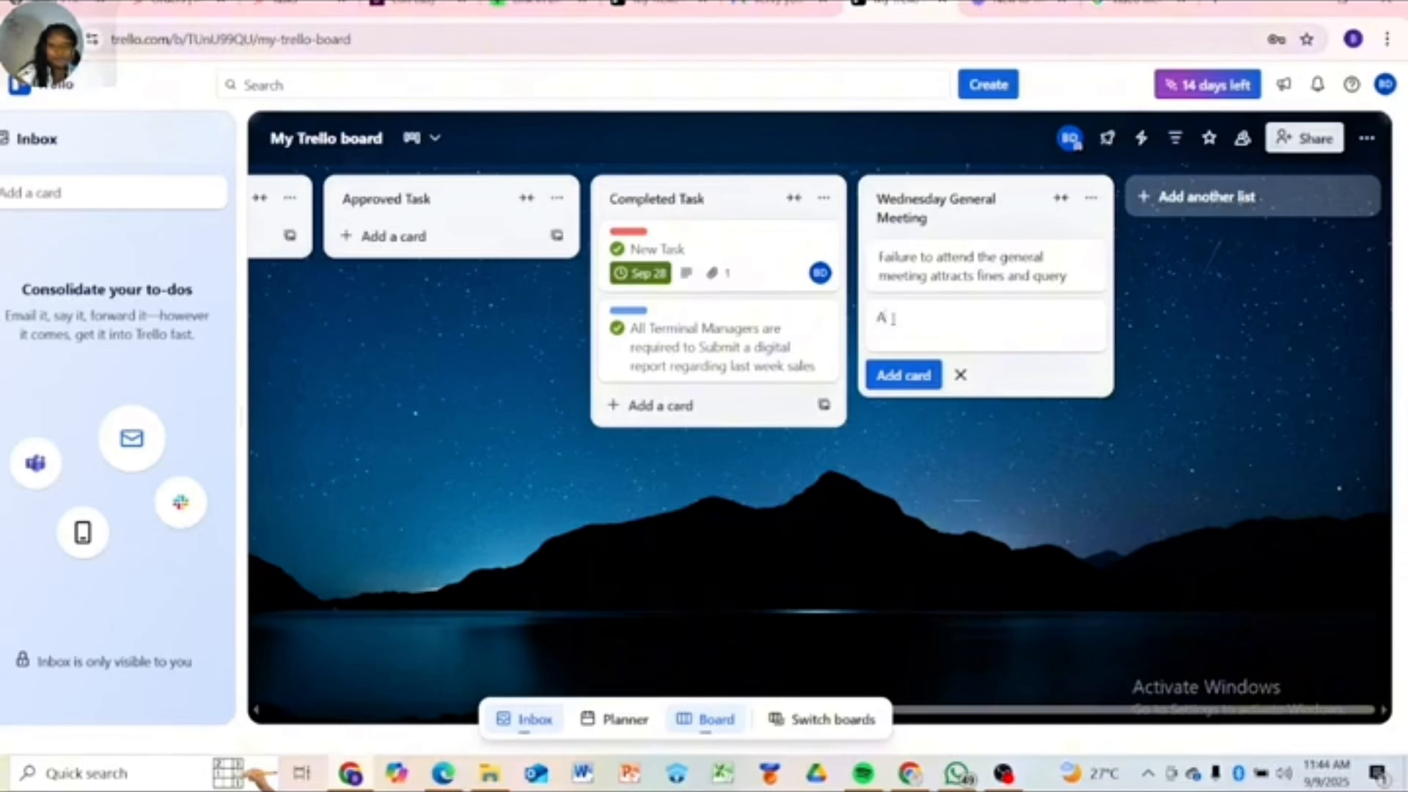
{"action": "type", "text": "ll"}
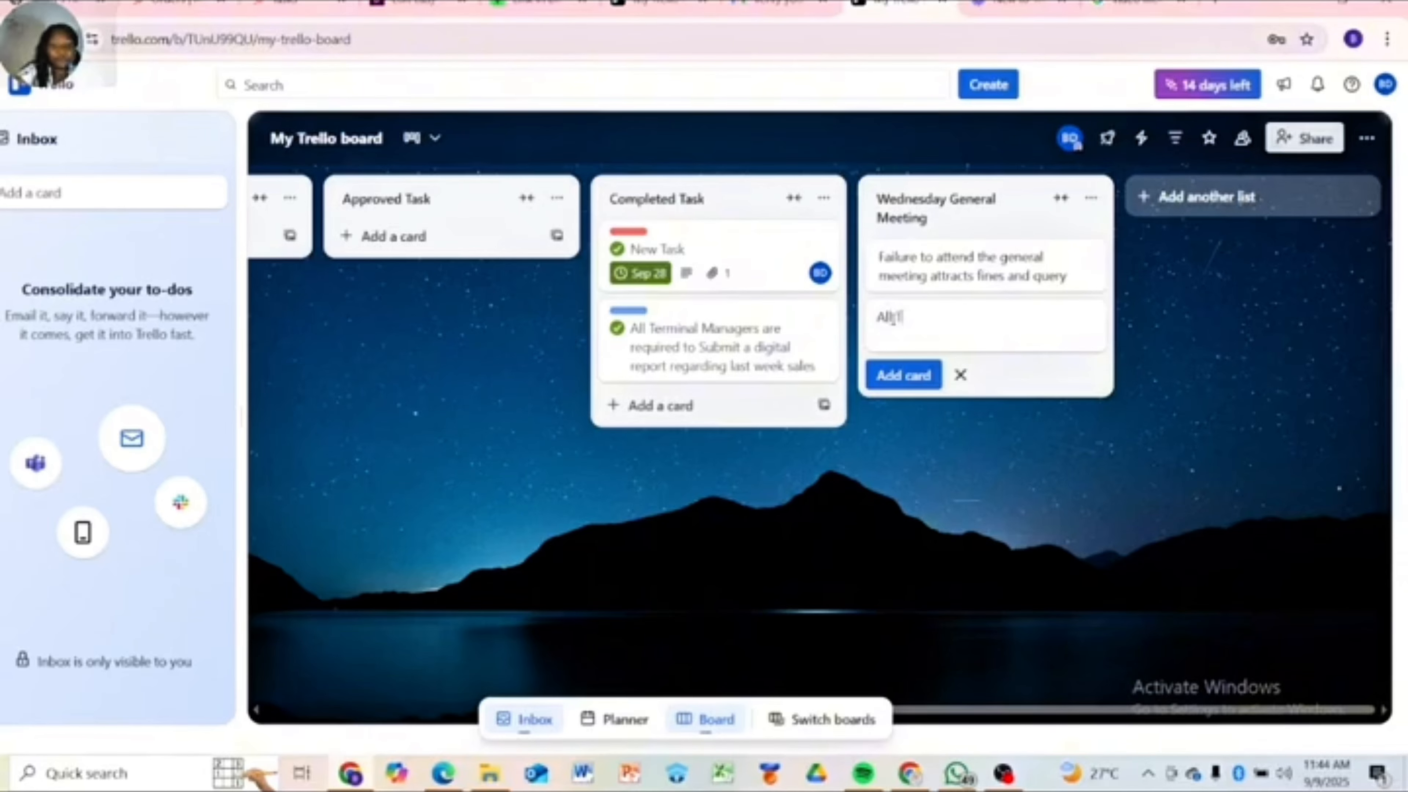
{"action": "key", "text": "BackSpace"}
{"action": "key", "text": "BackSpace"}
{"action": "key", "text": "BackSpace"}
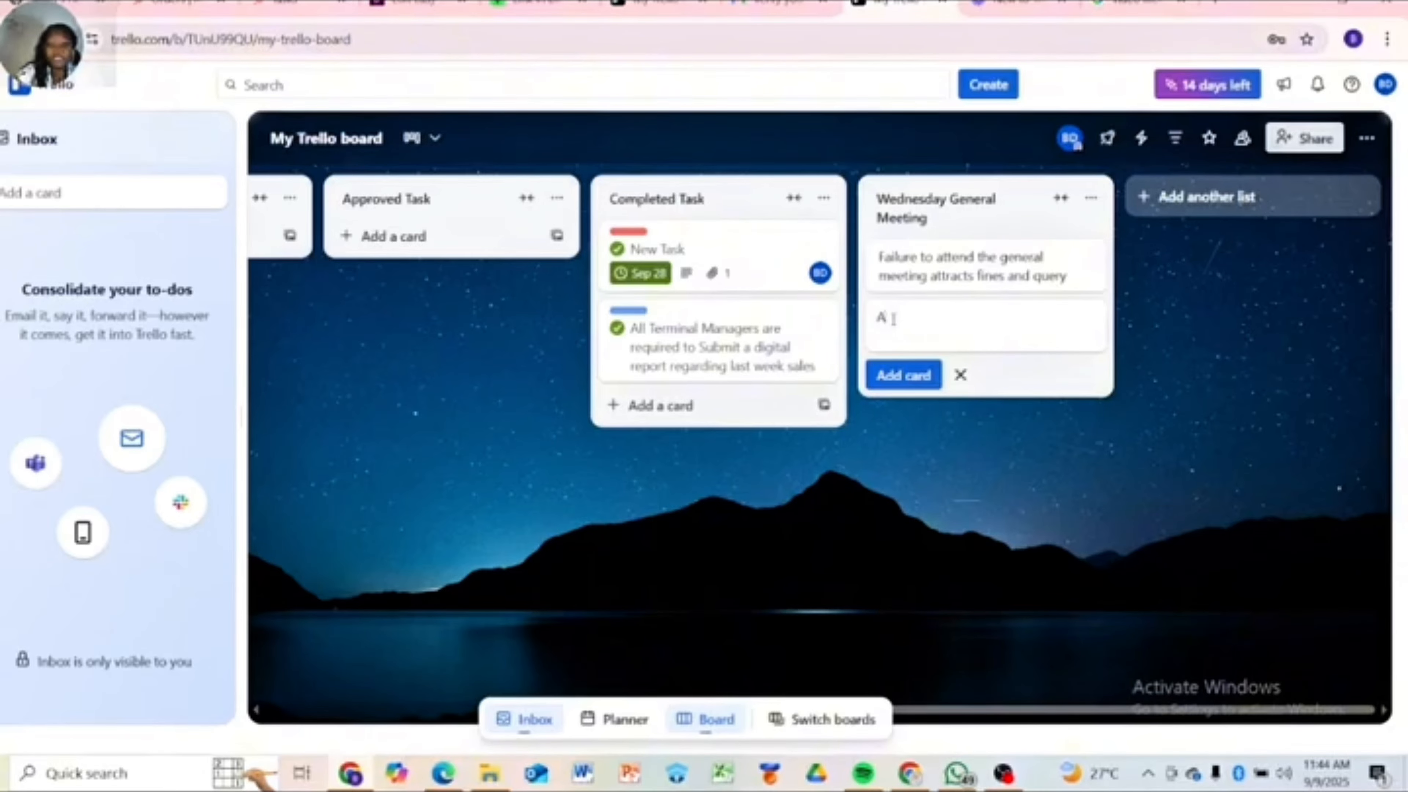
Add a card to the Wednesday General Meeting list titled "It is Mandatory for all Staffs to be at the meeting by 9am".
{"action": "type", "text": "It"}
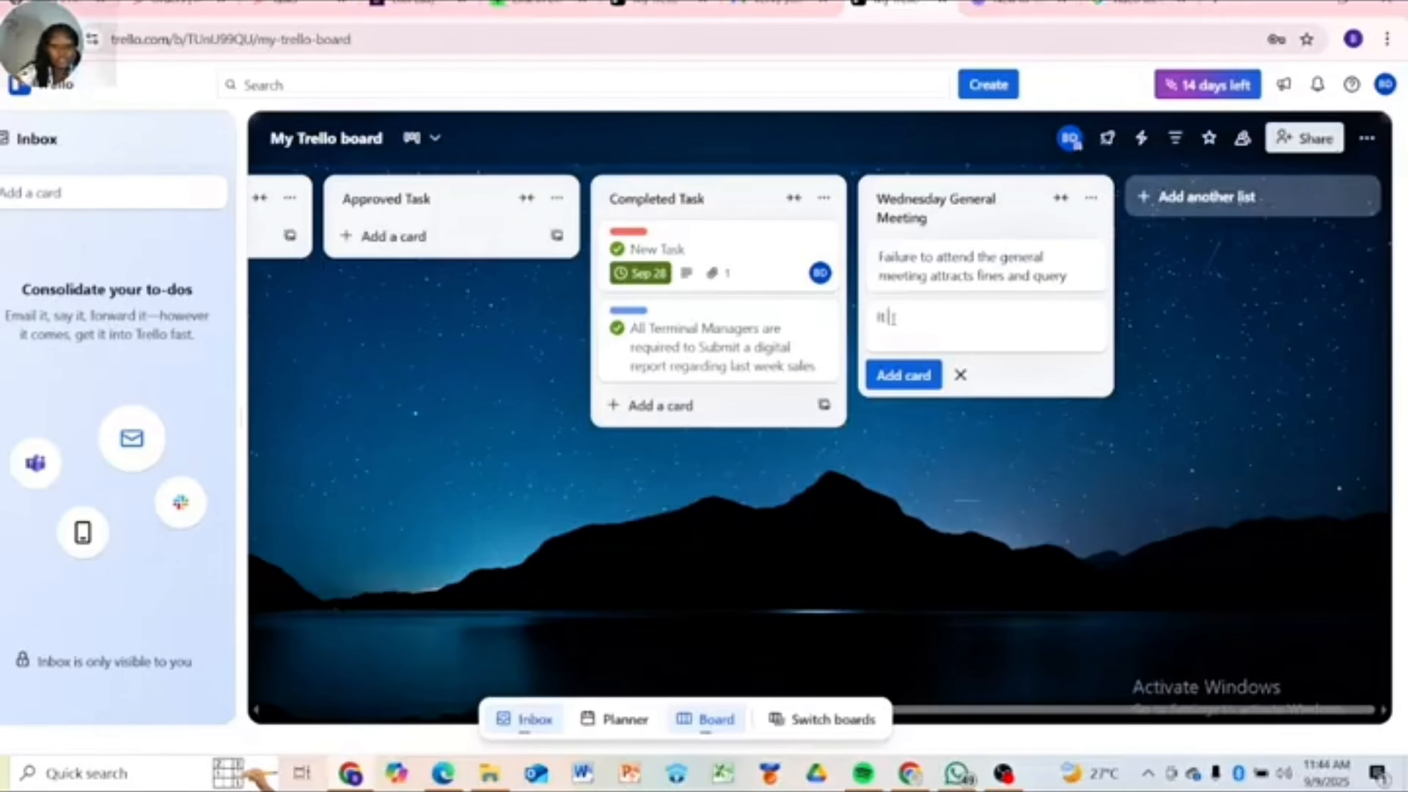
{"action": "type", "text": " is M"}
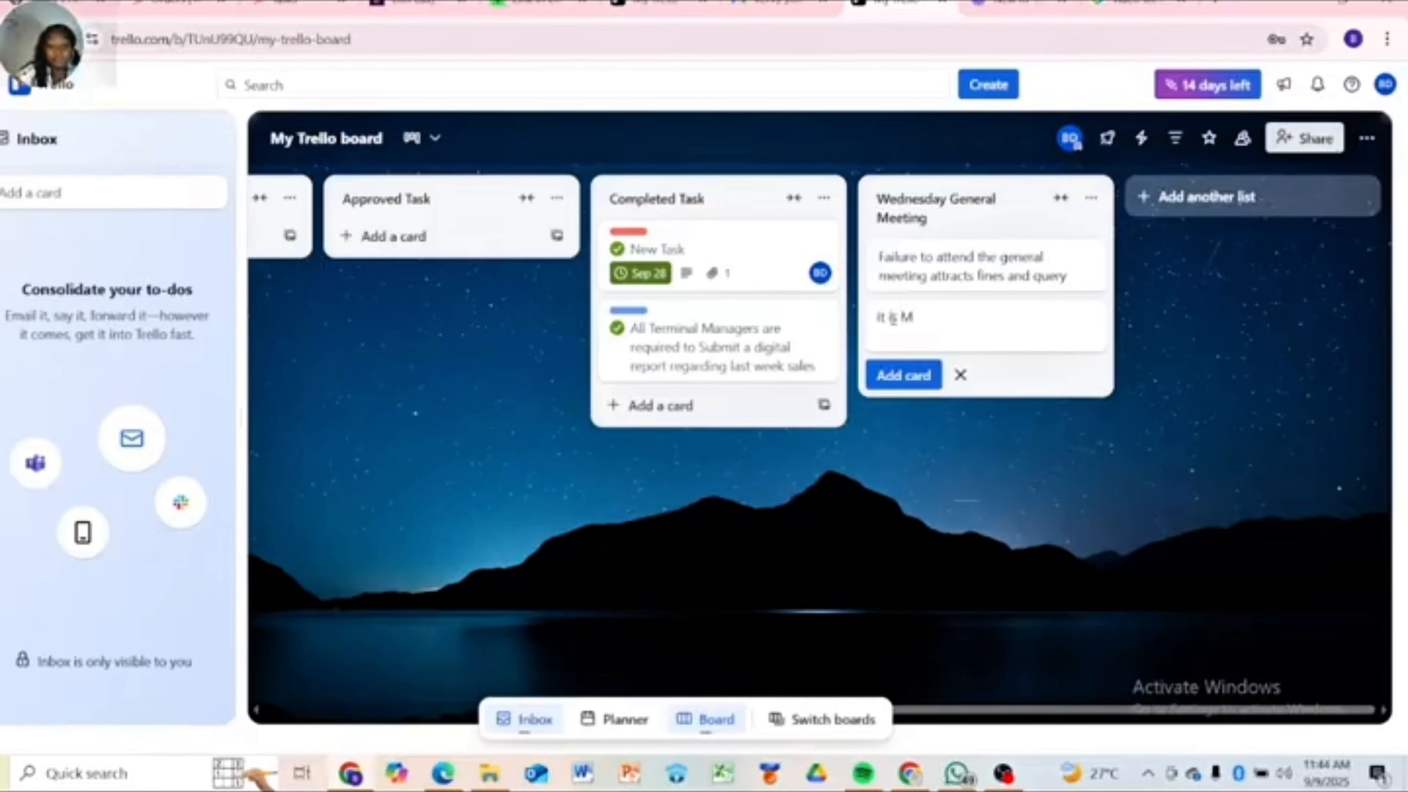
{"action": "type", "text": "andat"}
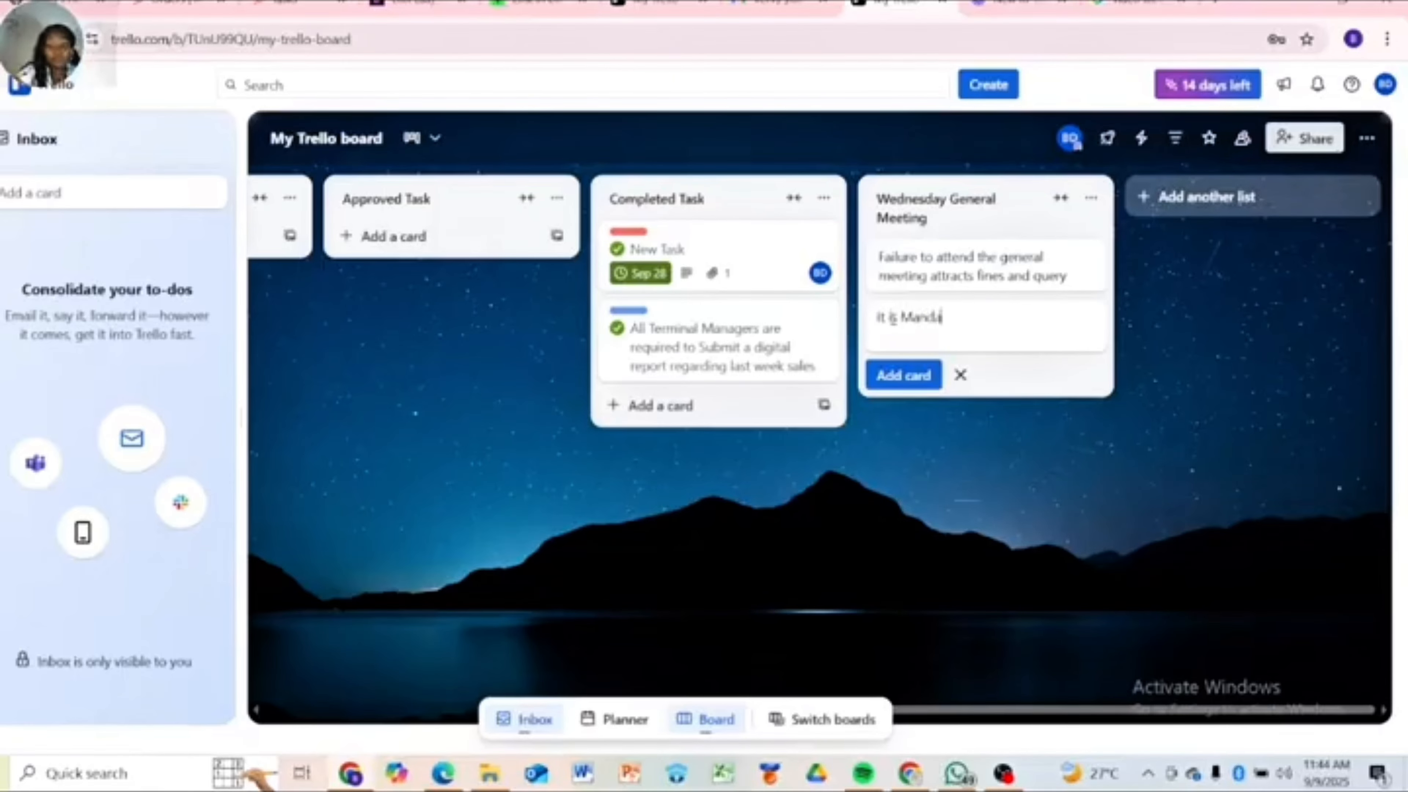
{"action": "type", "text": "ory"}
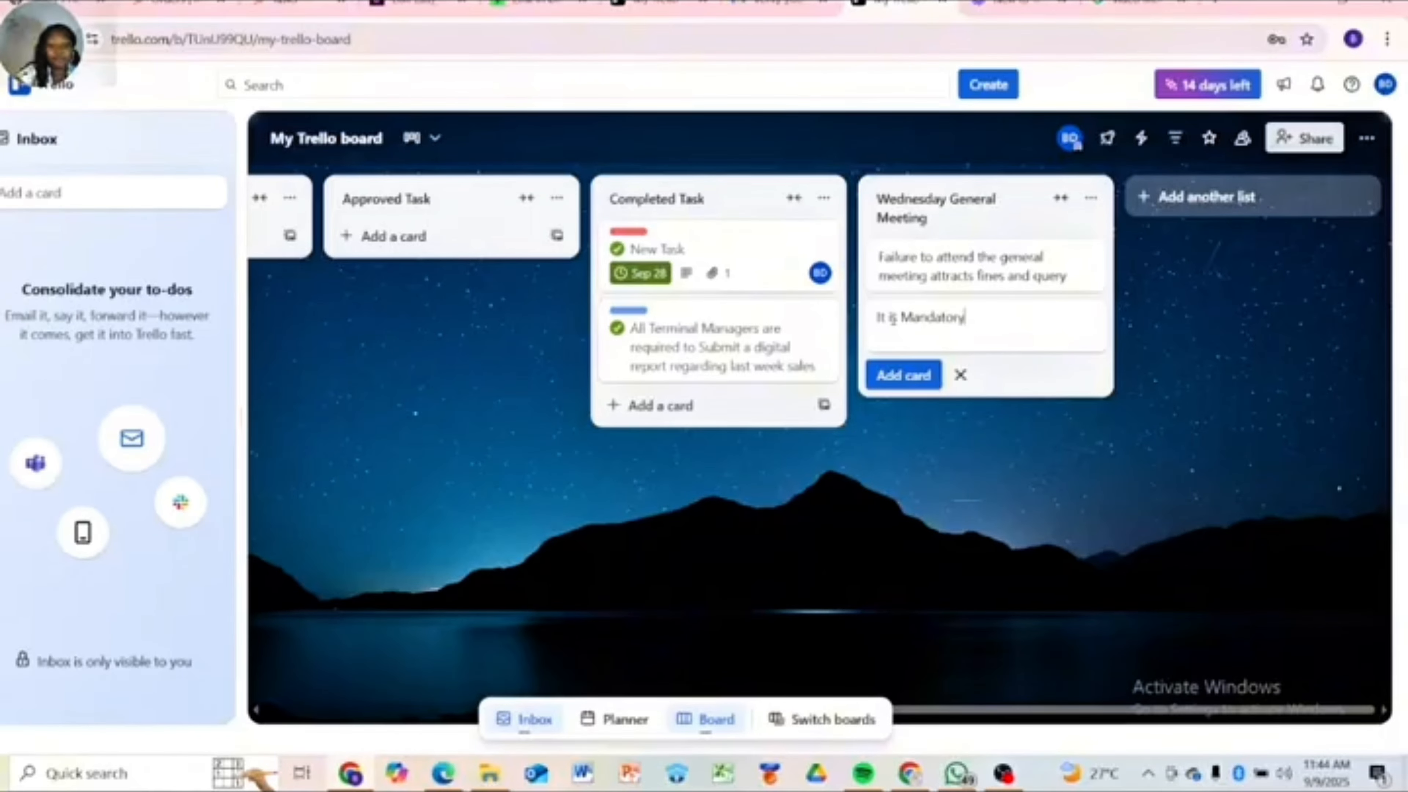
{"action": "type", "text": " for a"}
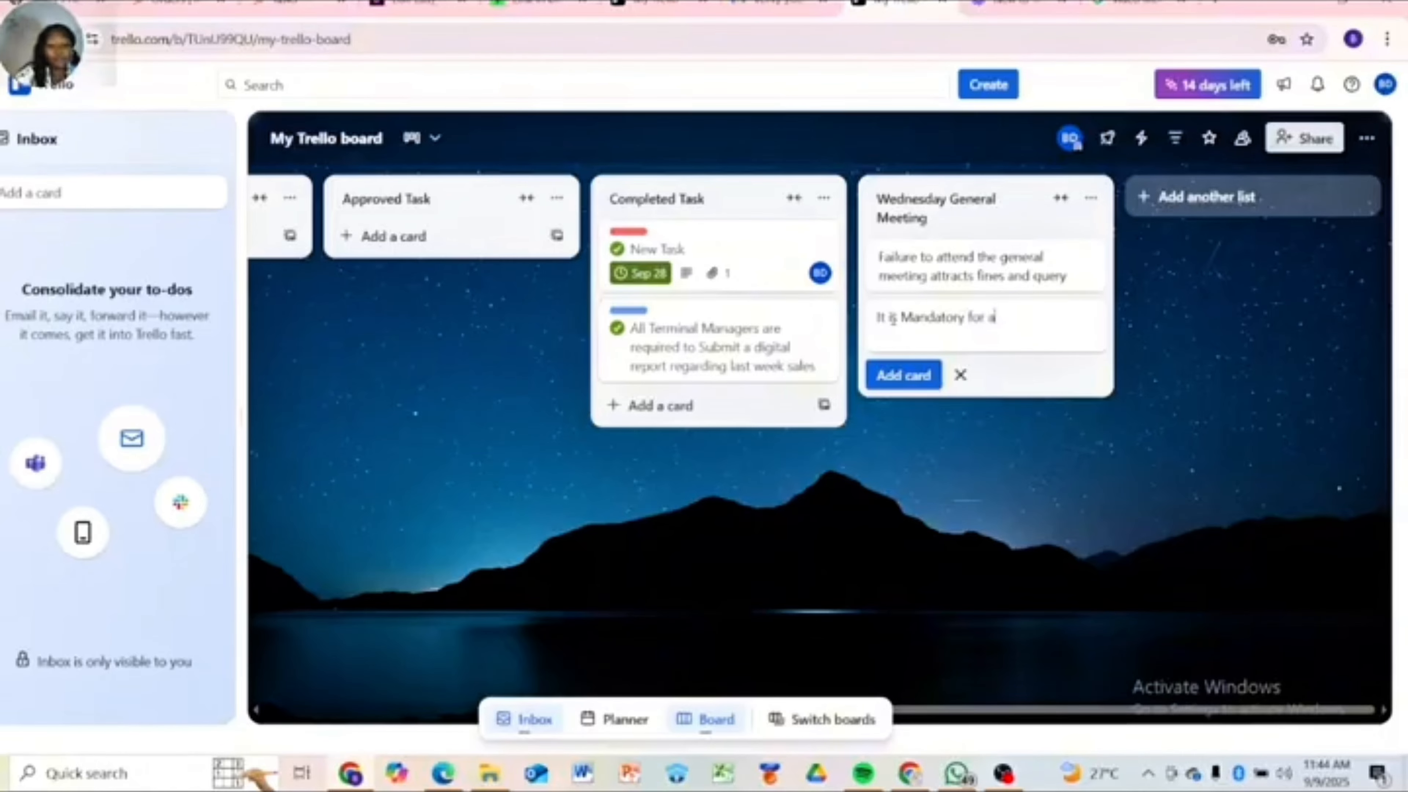
{"action": "type", "text": "ll s"}
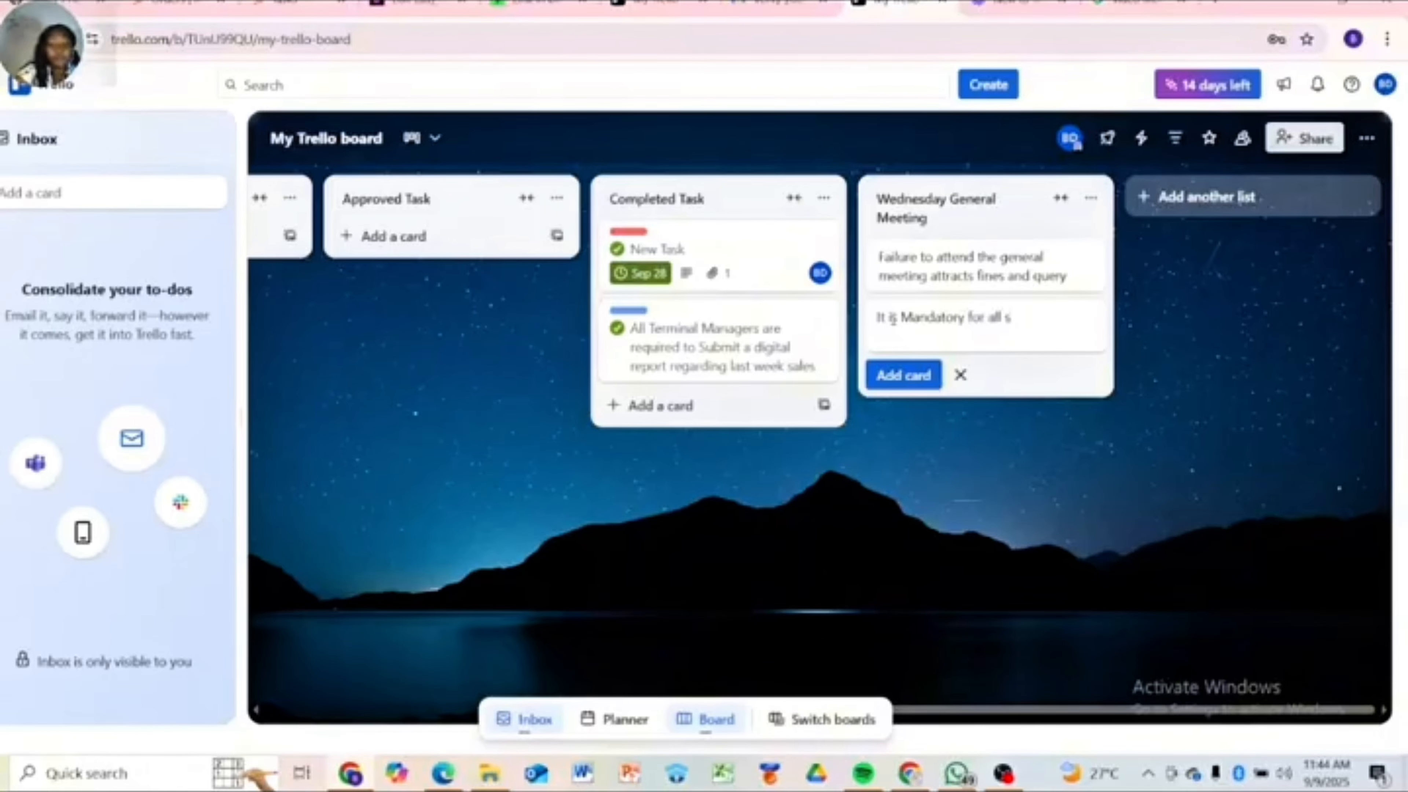
{"action": "key", "text": "BackSpace"}
{"action": "type", "text": "Staf"}
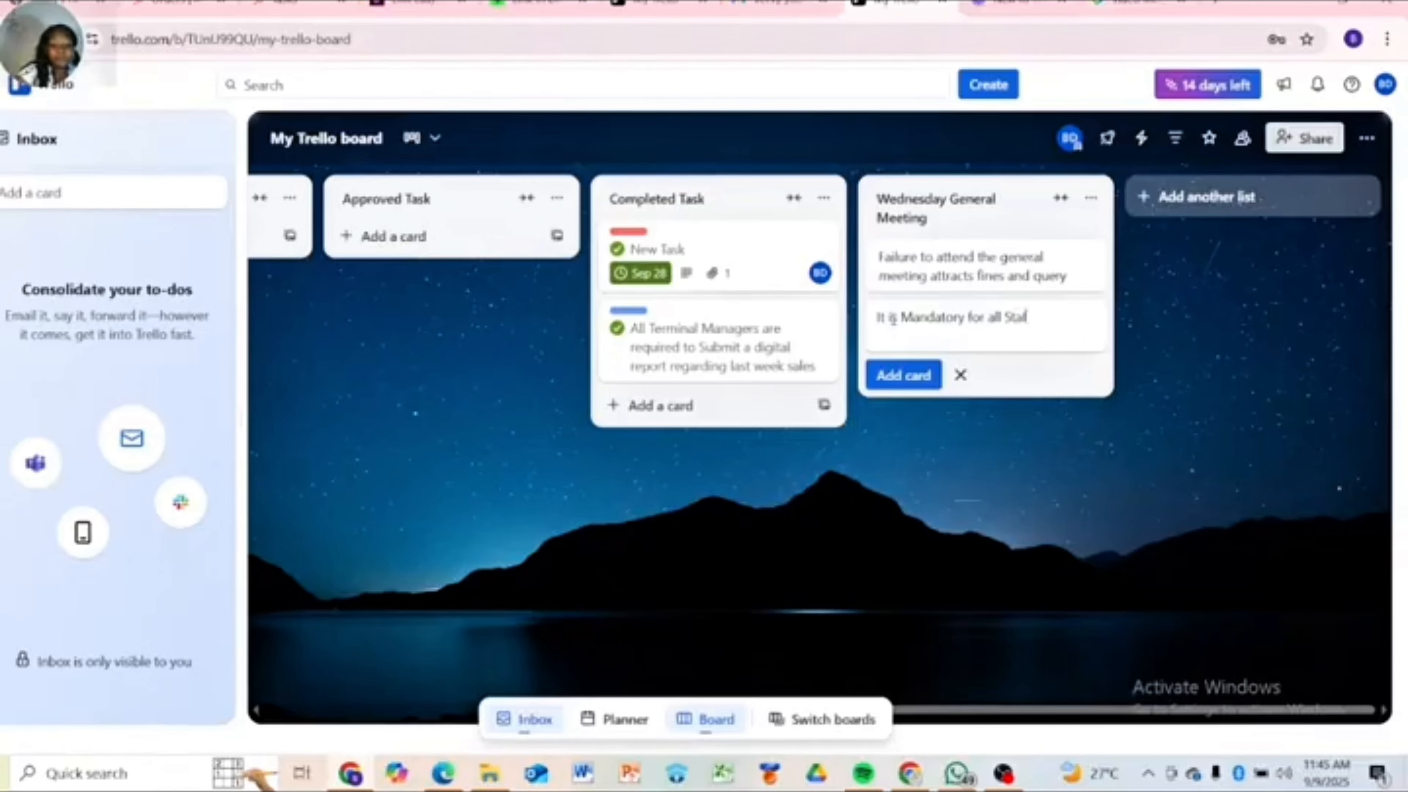
{"action": "type", "text": "f ="}
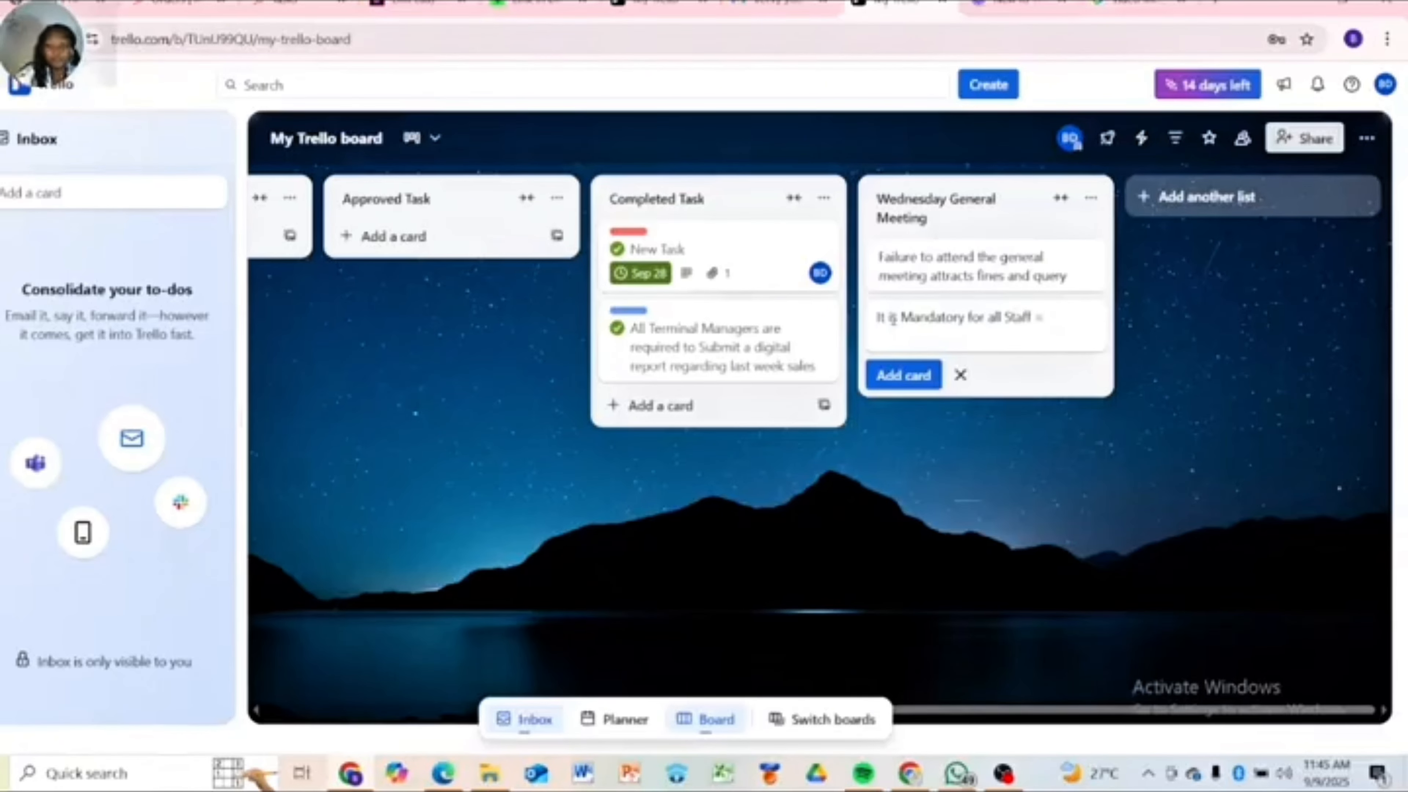
{"action": "key", "text": "BackSpace"}
{"action": "key", "text": "BackSpace"}
{"action": "type", "text": "s to"}
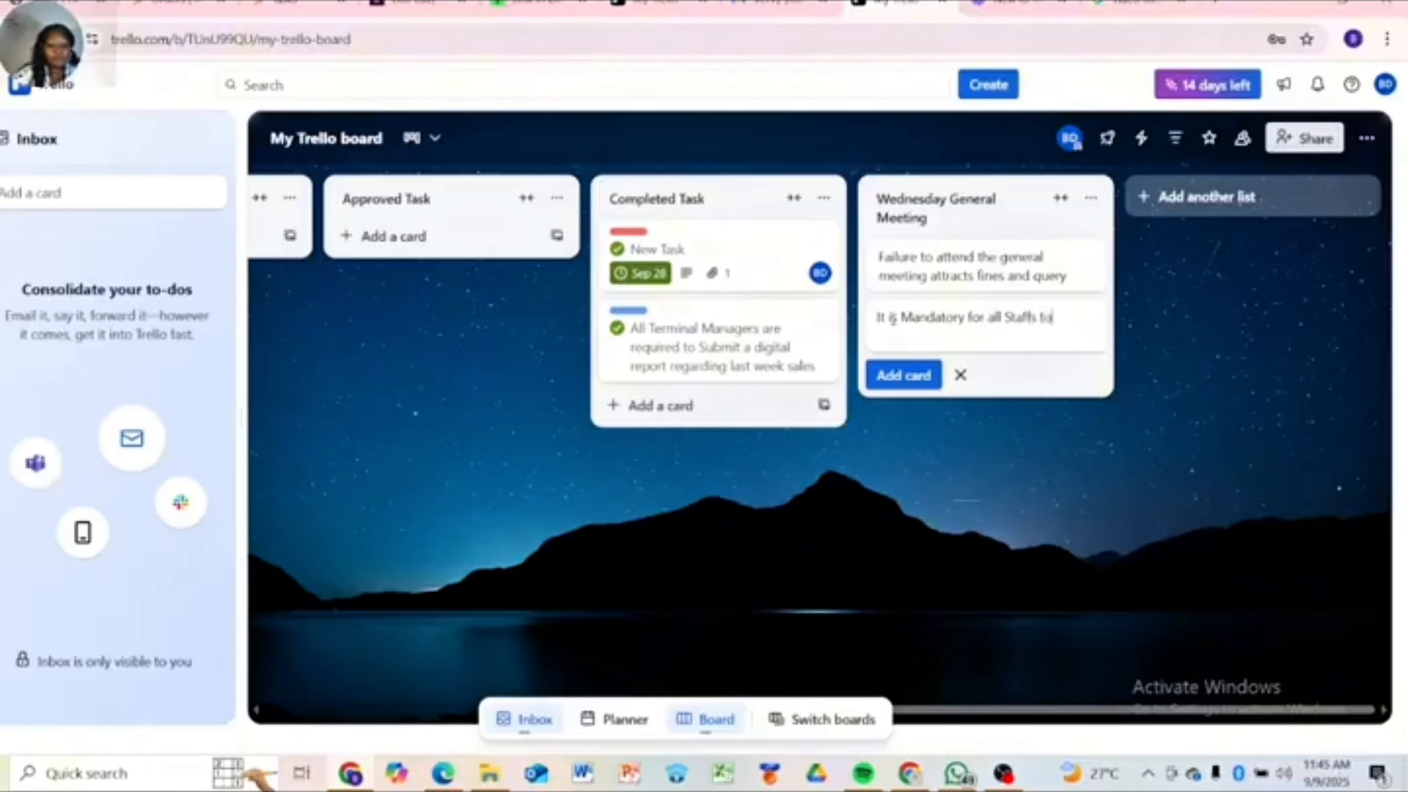
{"action": "type", "text": " be at the"}
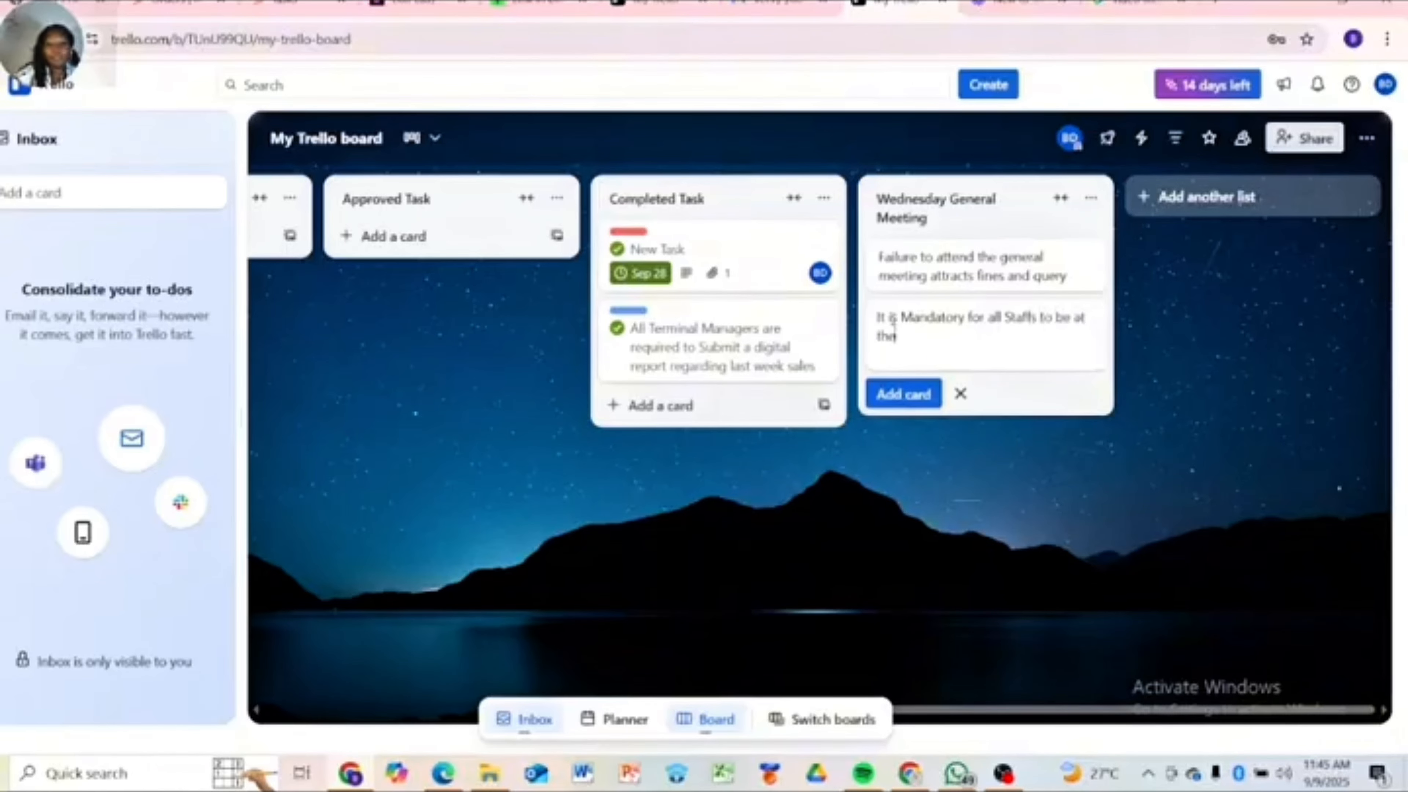
{"action": "type", "text": " meet"}
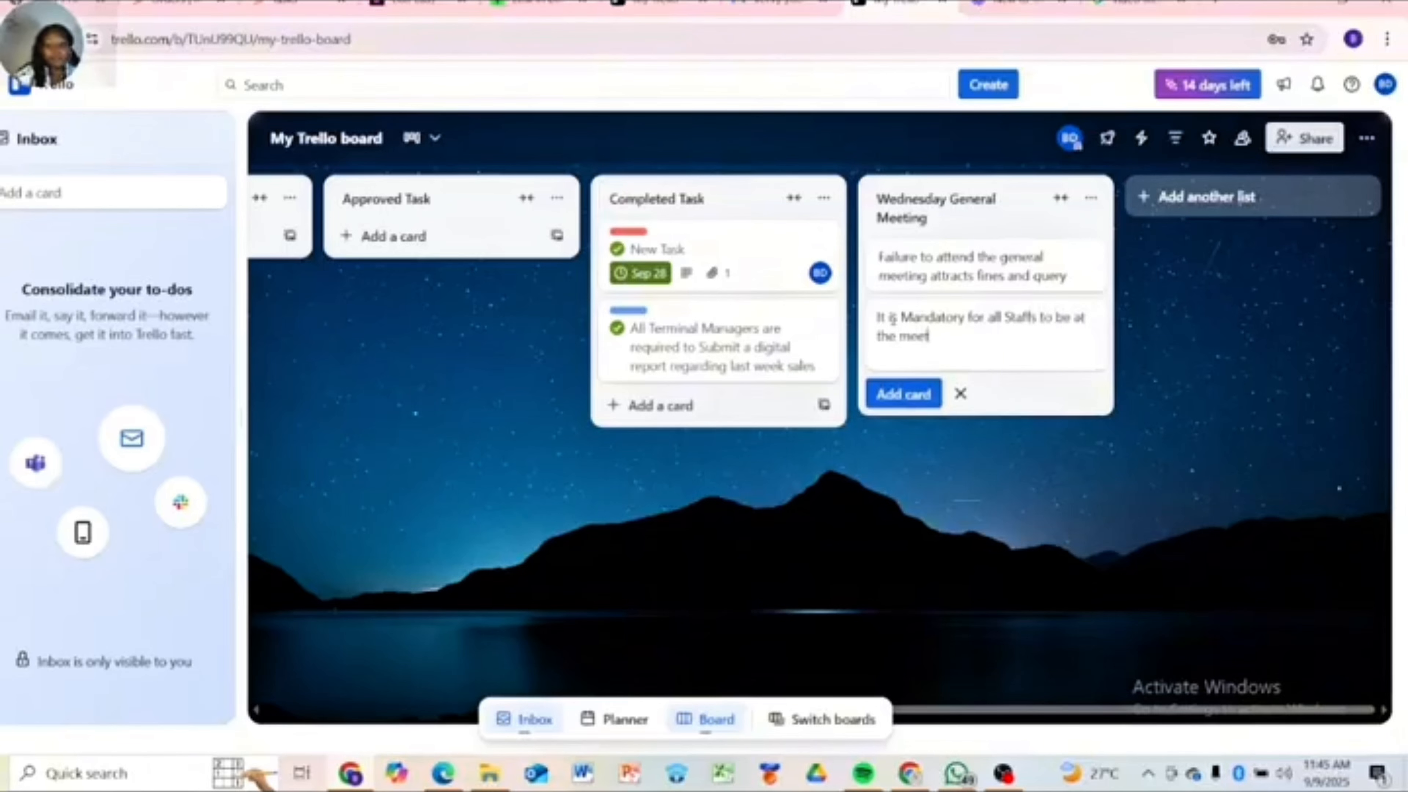
{"action": "type", "text": "ing by"}
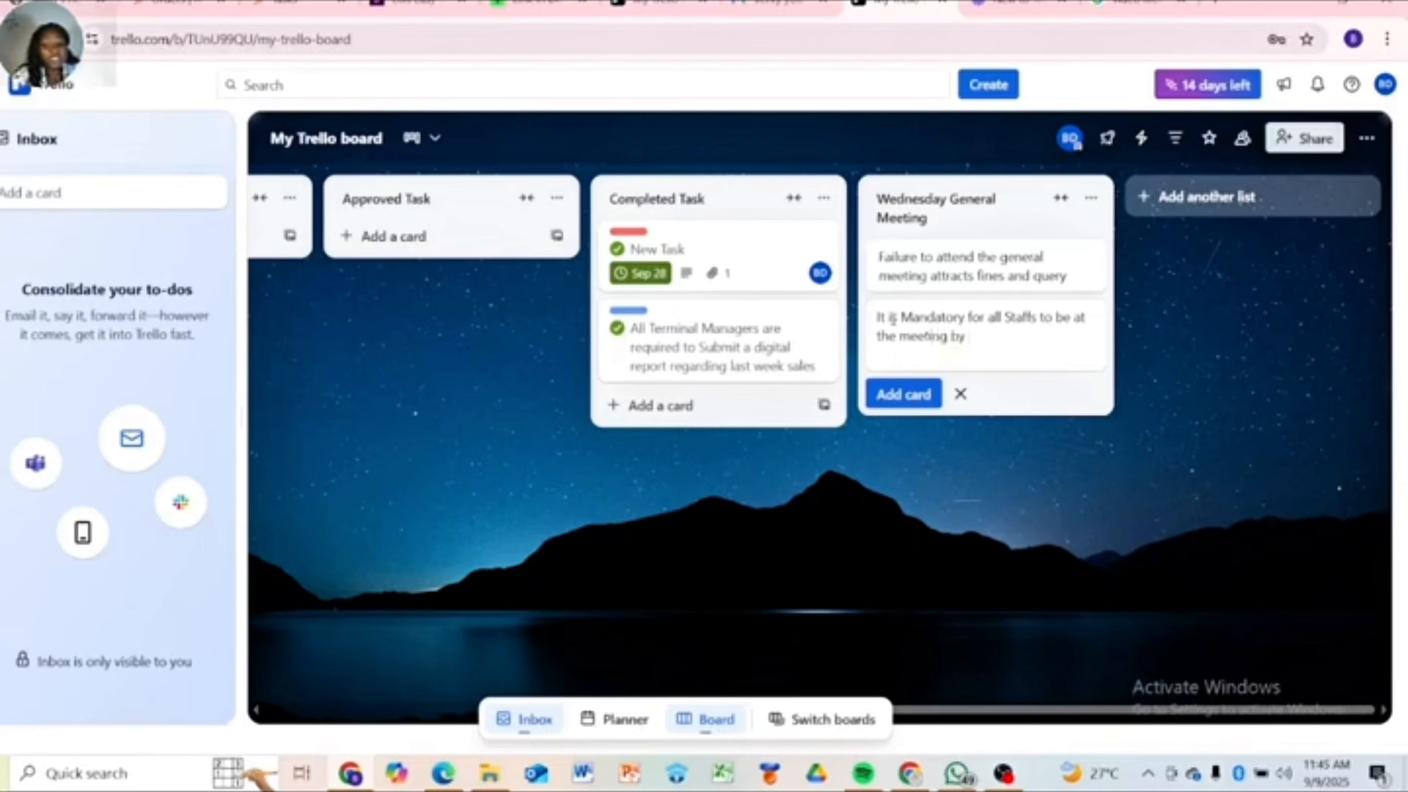
{"action": "type", "text": " 9"}
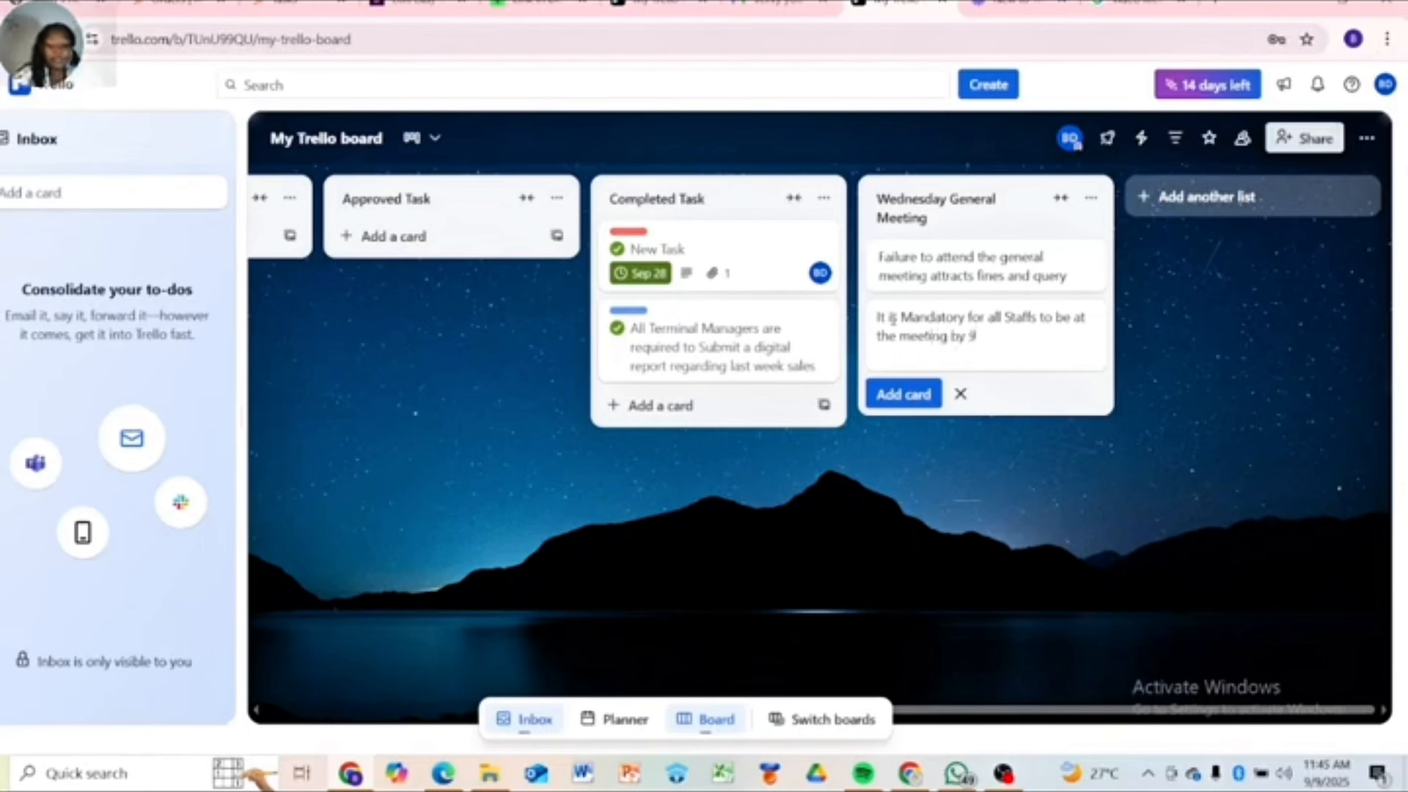
{"action": "type", "text": "a"}
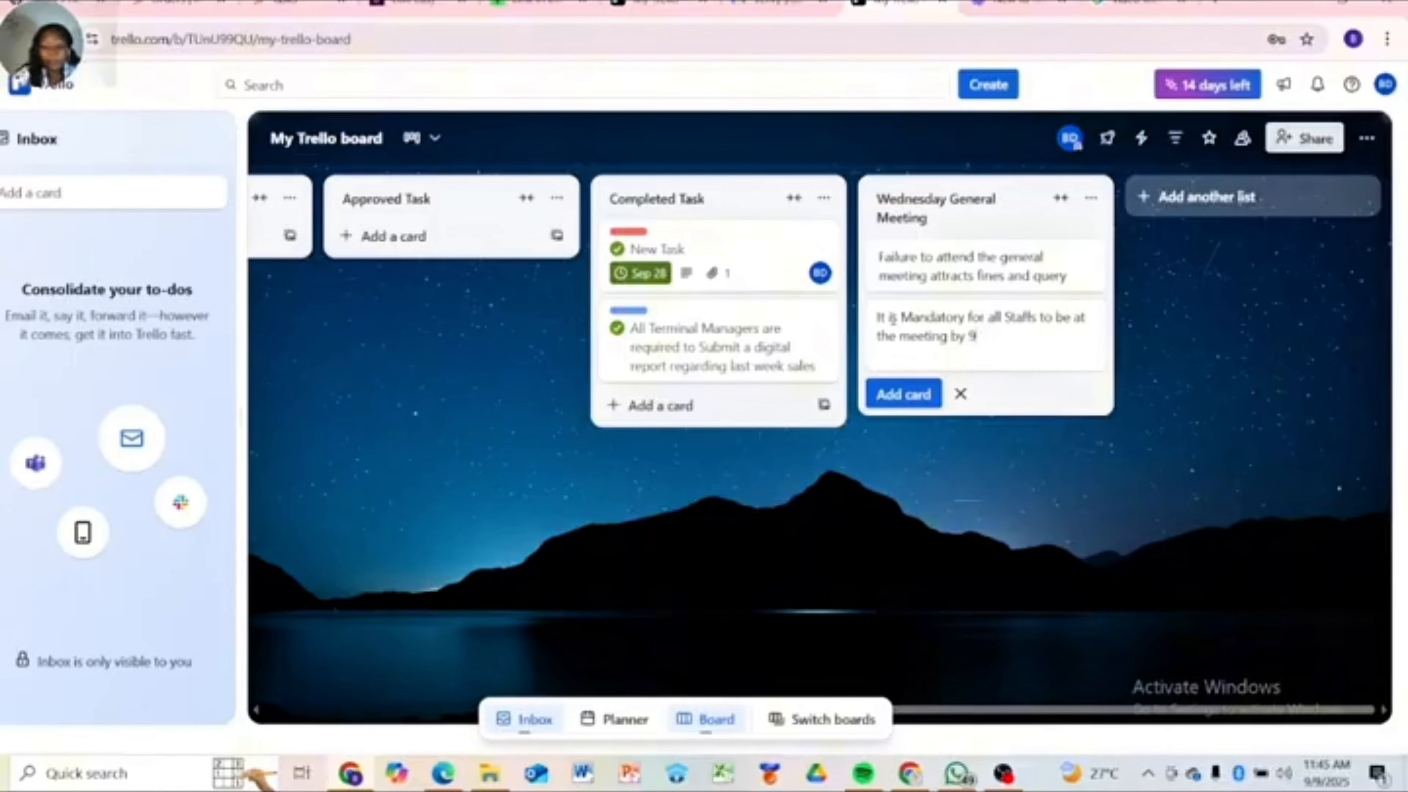
{"action": "type", "text": "m"}
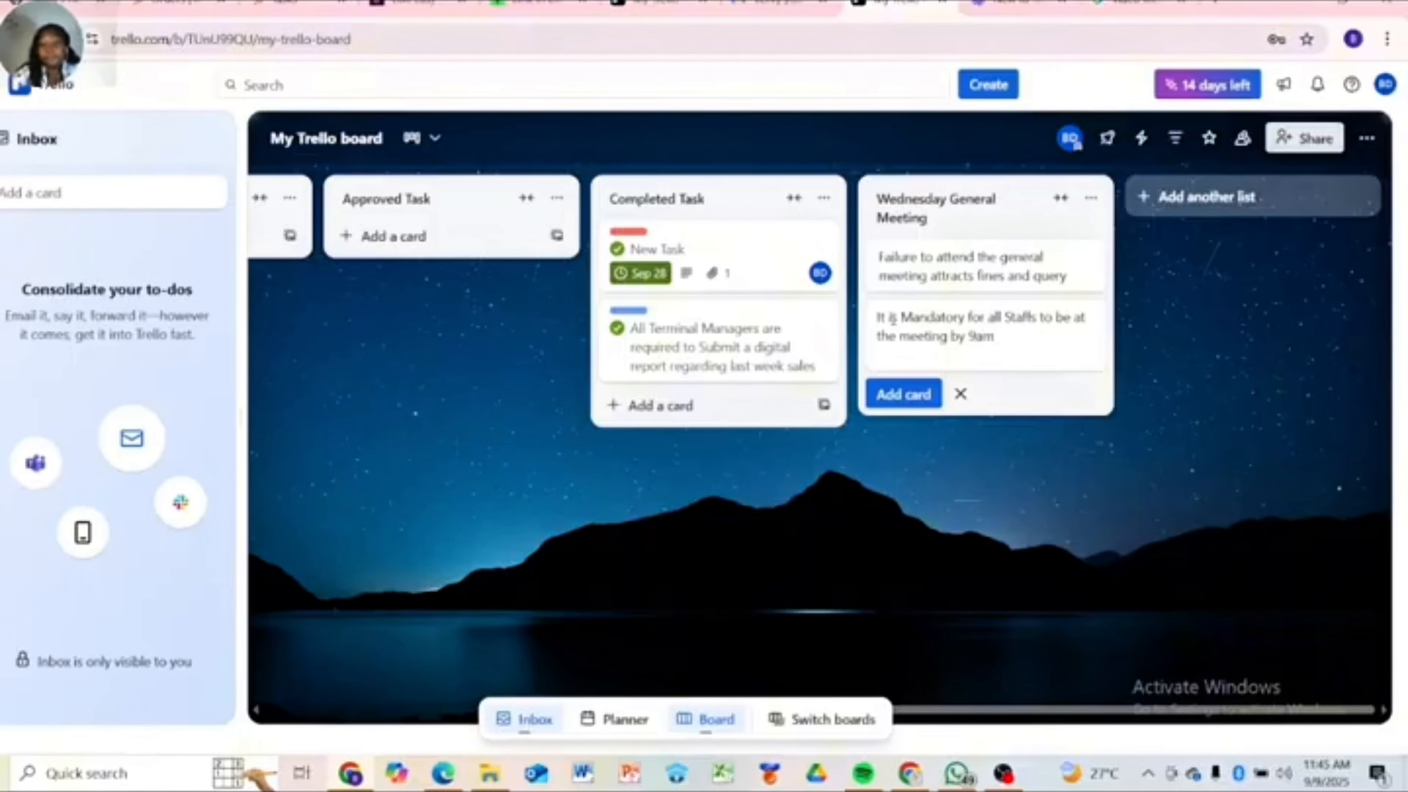
{"action": "left_click", "coordinate": [894, 409]}
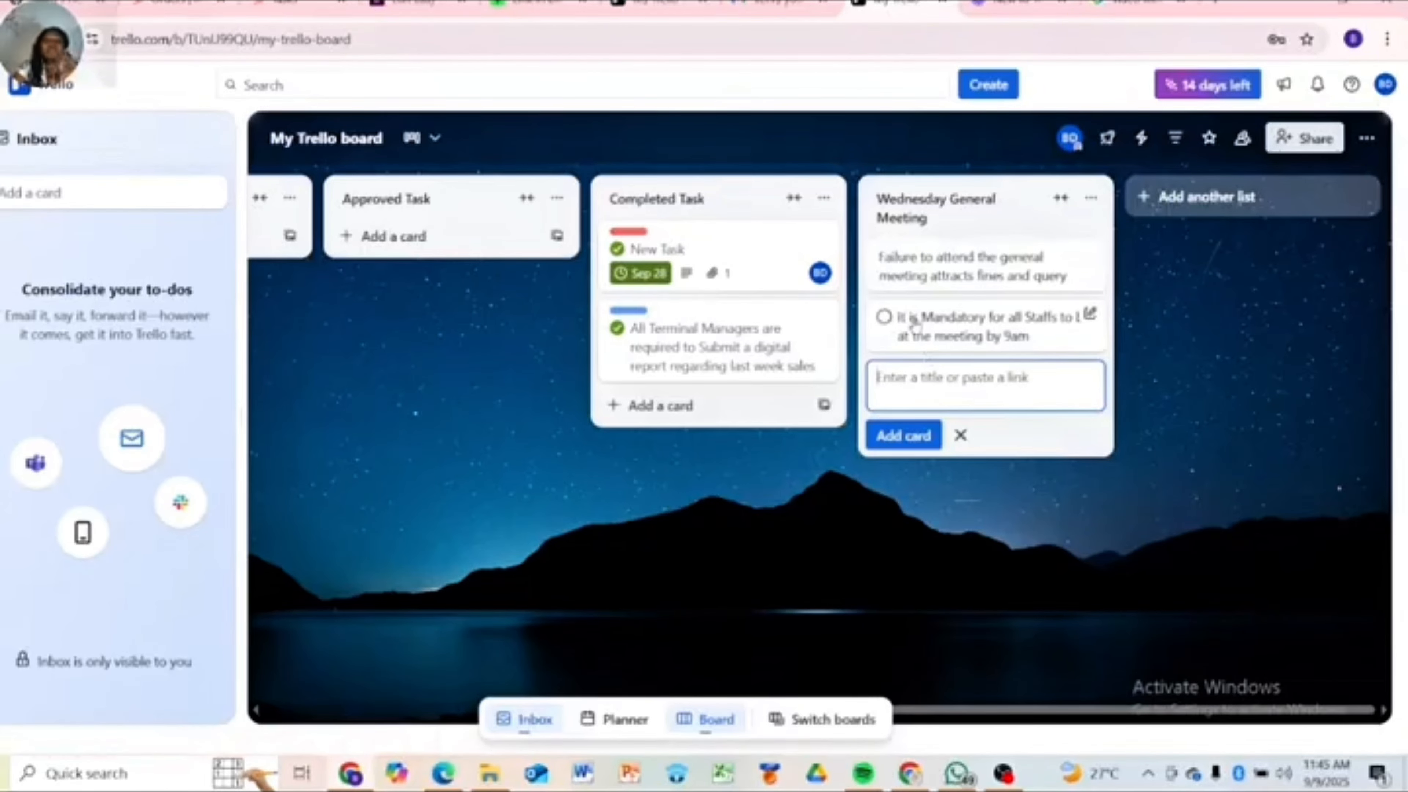
{"action": "double_click", "coordinate": [605, 147]}
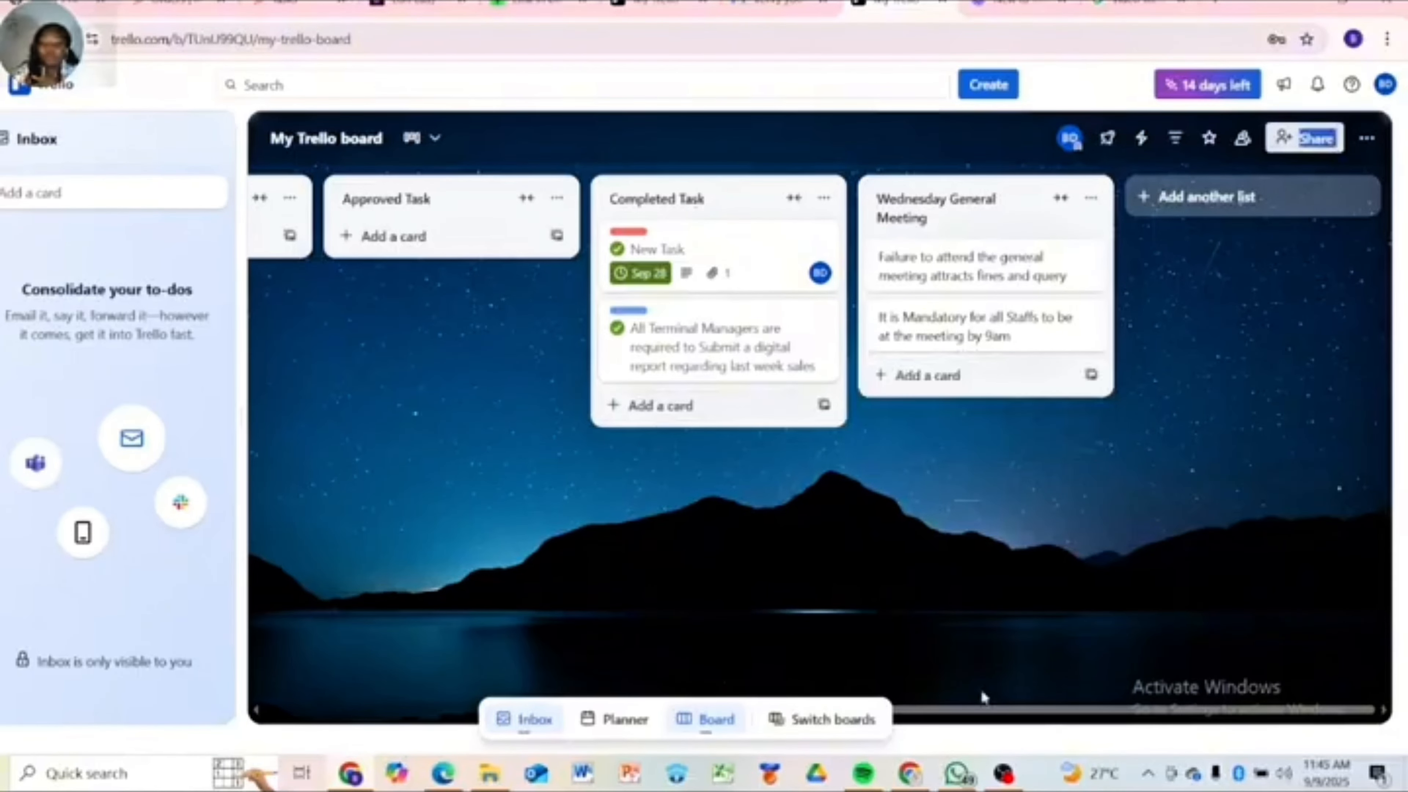
{"action": "left_click_drag", "start_coordinate": [980, 708], "coordinate": [587, 742]}
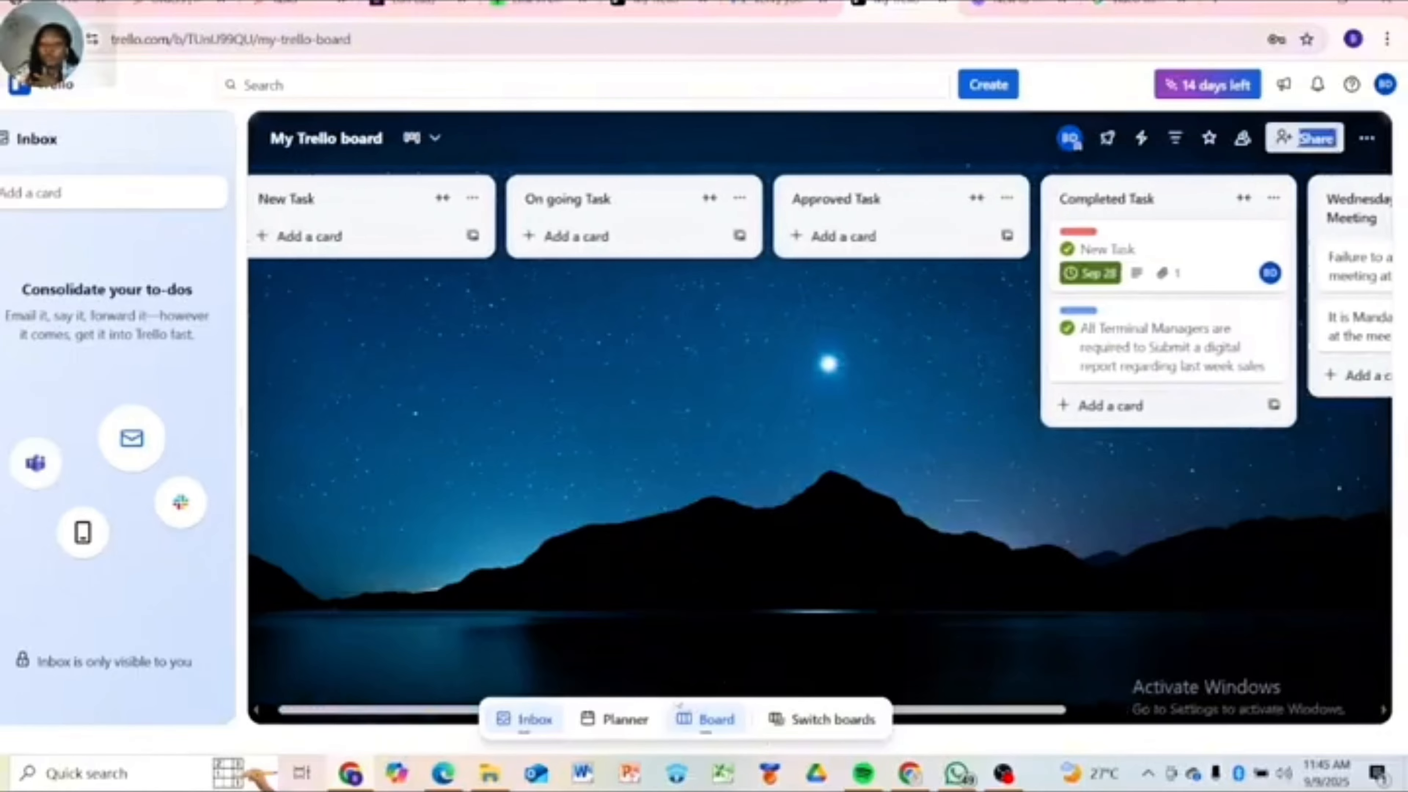